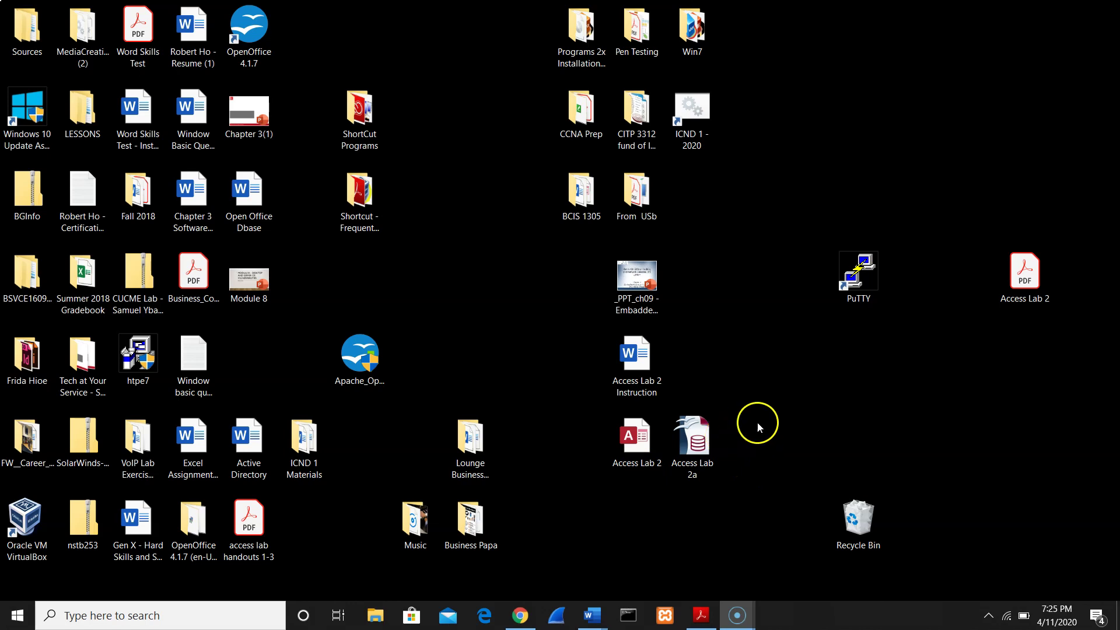
Open the Access Lab 2a database and open its Music table in design mode.
double_click(708, 432)
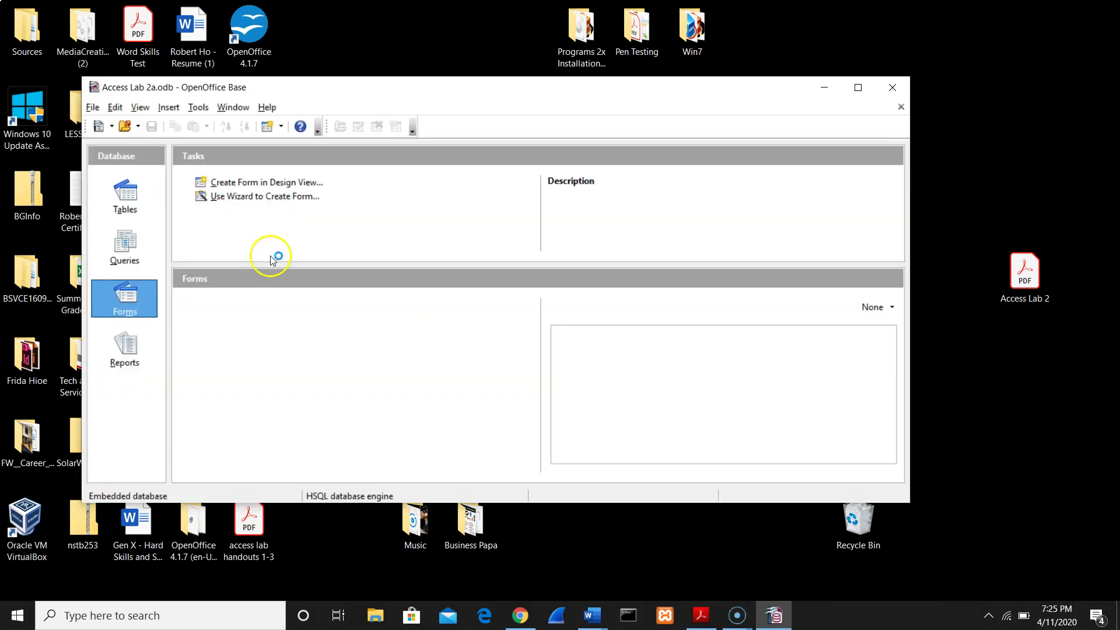
left_click(131, 200)
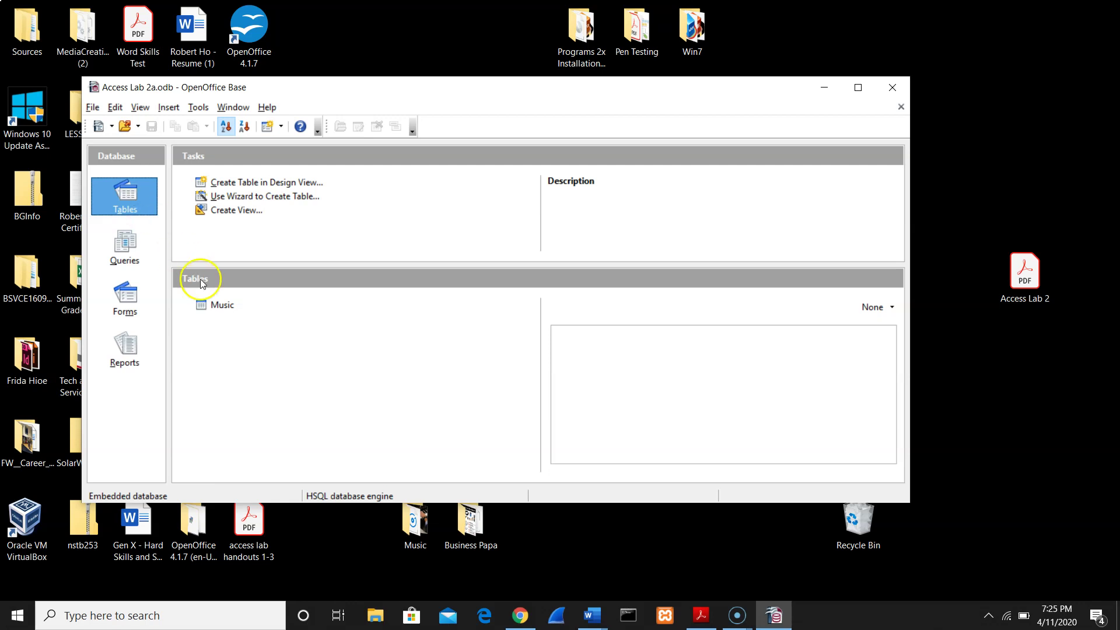
left_click(215, 307)
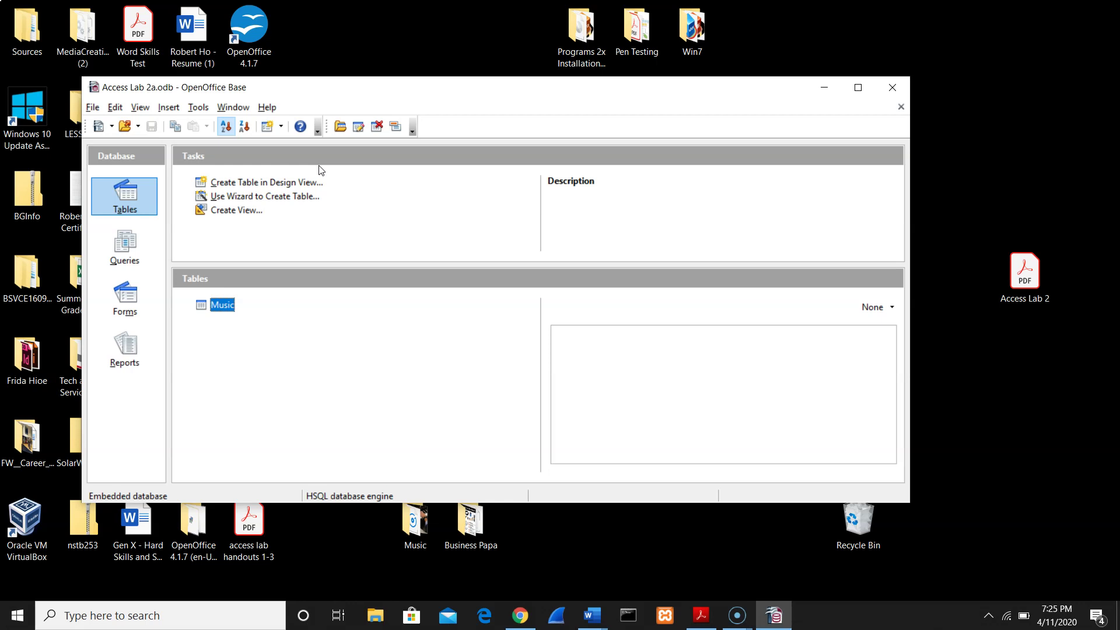
left_click(358, 131)
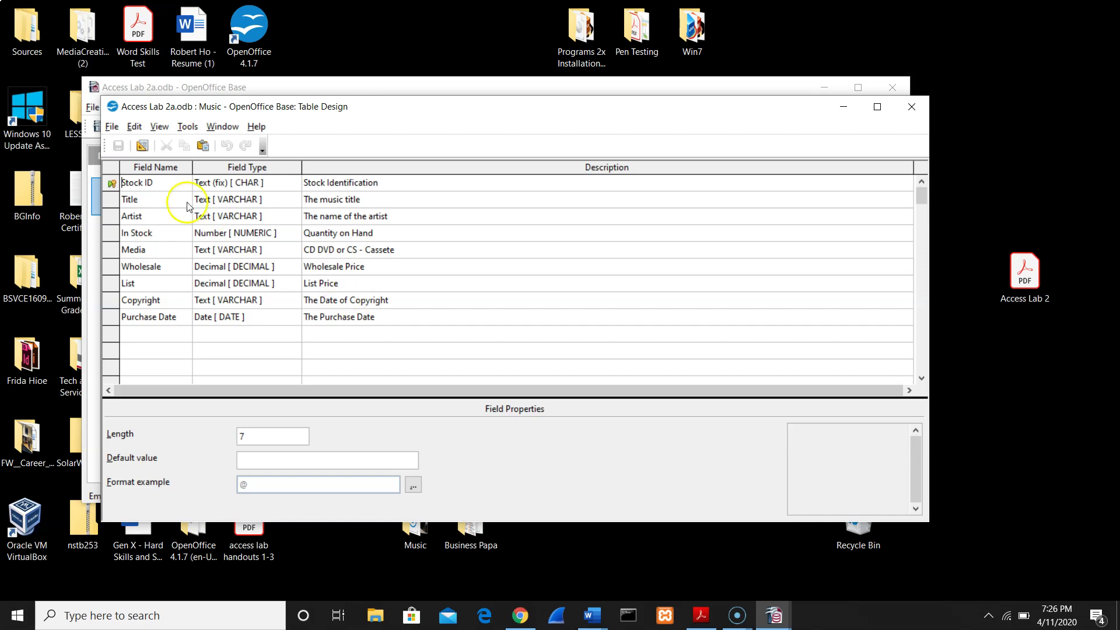
Examine the name, type, description and length of the Music table's Stock ID field, and close the table design.
left_click(166, 183)
left_click(274, 186)
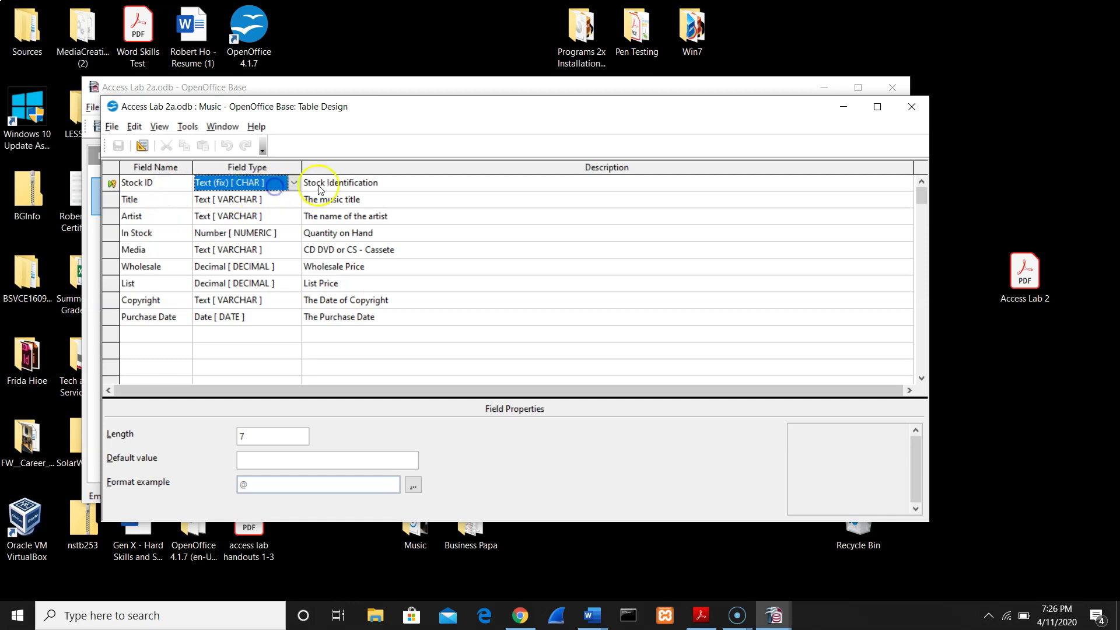
left_click(414, 182)
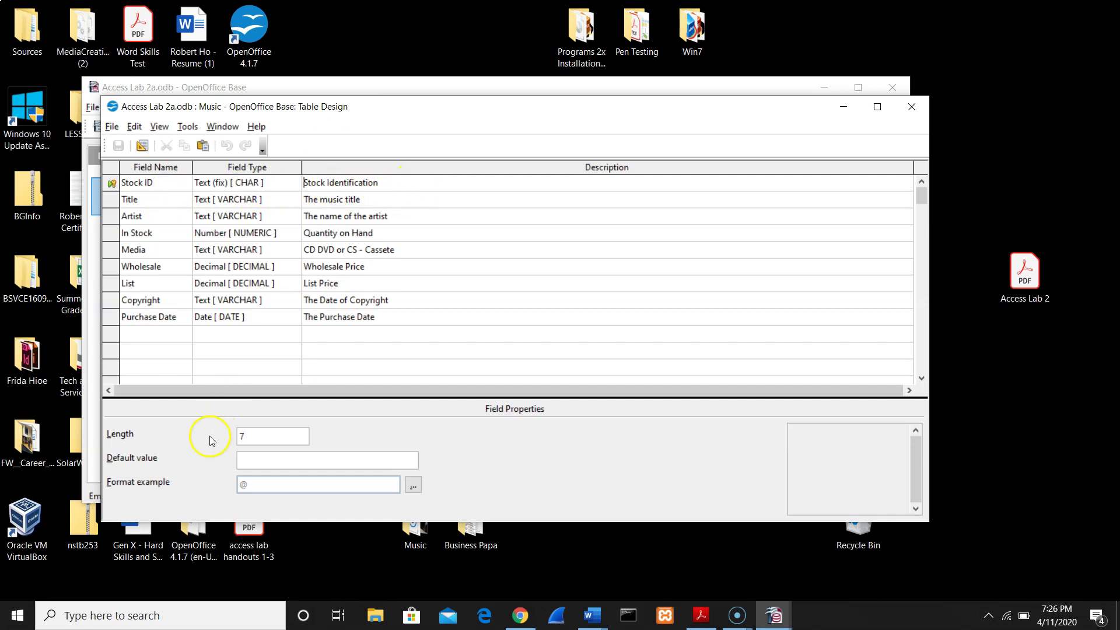
left_click(423, 185)
left_click(911, 107)
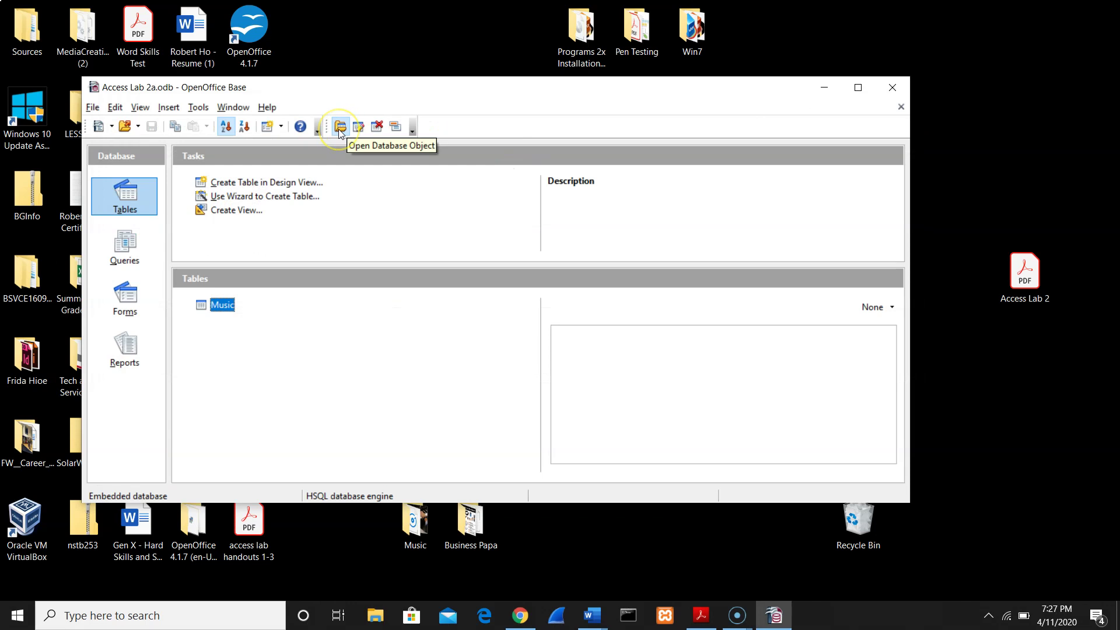
Open the Music table's records, widen the Title column, and close the table.
left_click(357, 129)
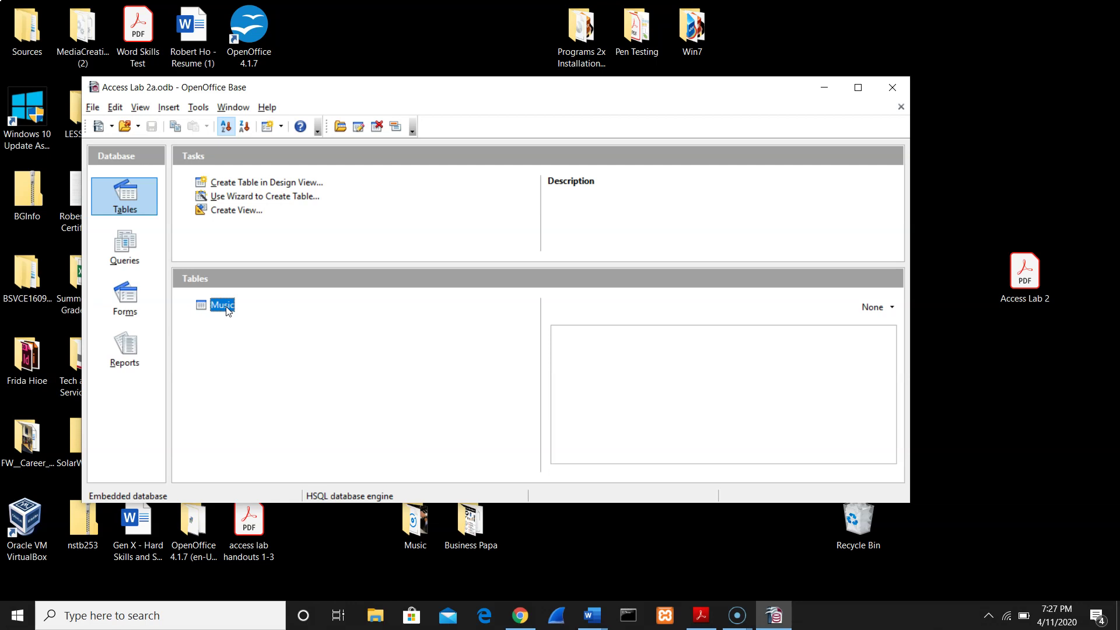
double_click(222, 305)
left_click(227, 304)
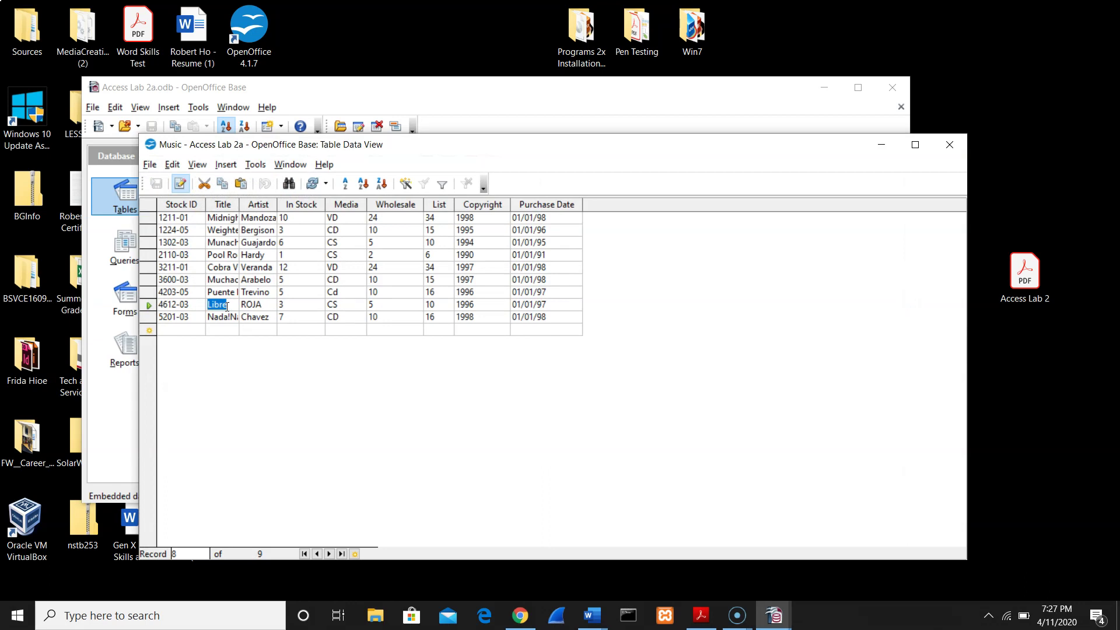
left_click_drag(240, 205, 324, 202)
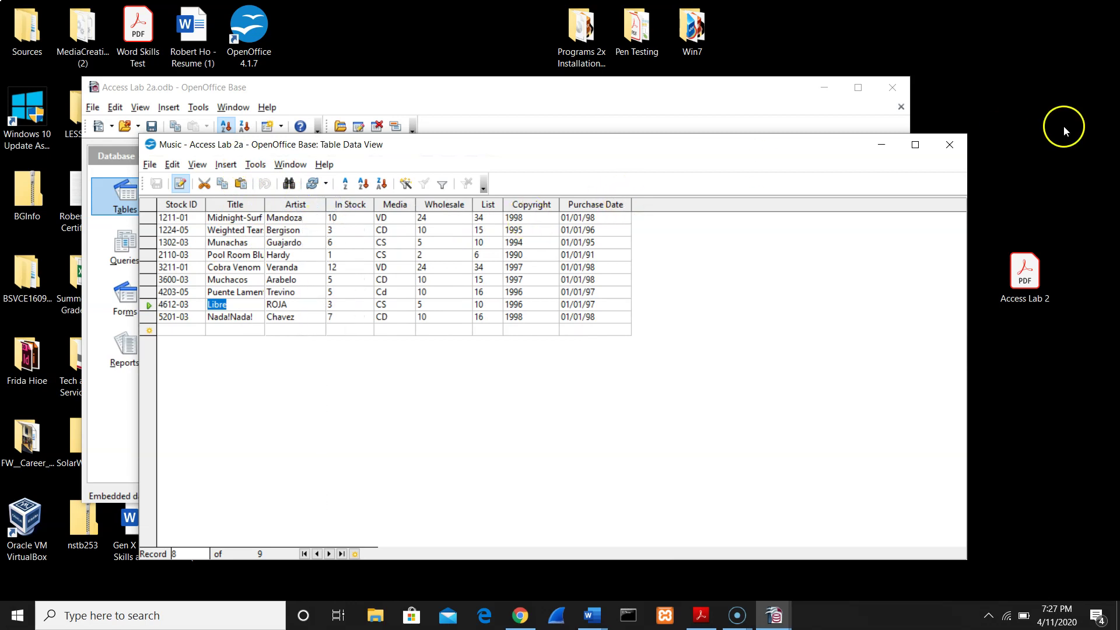
left_click(951, 144)
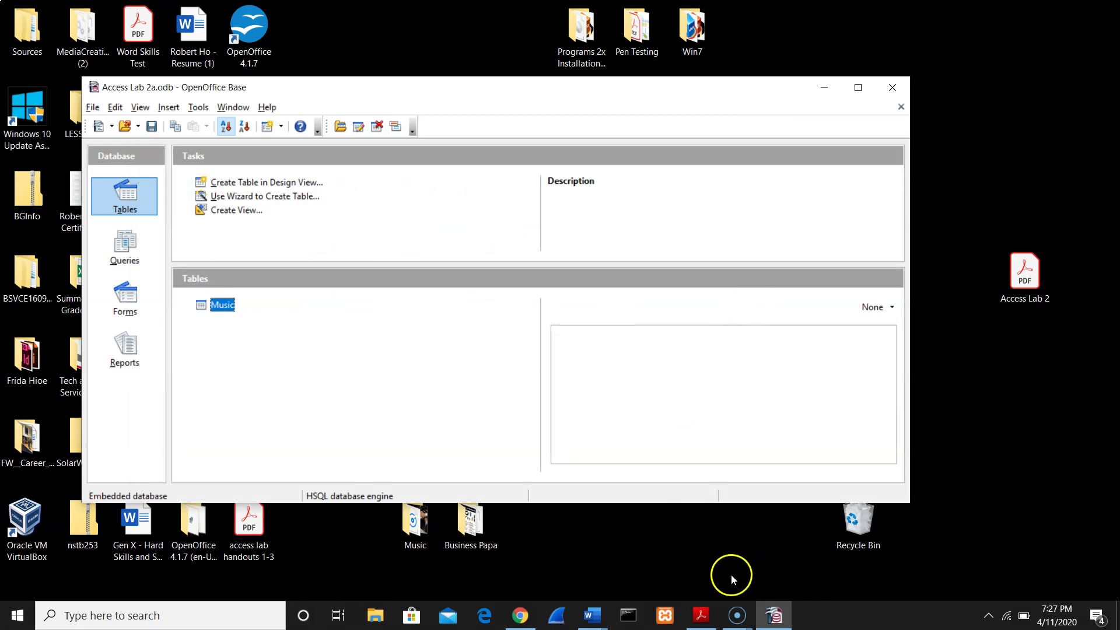
Switch to the Access Lab 2 Instruction document in Word, read the query requirements, and return to the database.
mouse_move(593, 621)
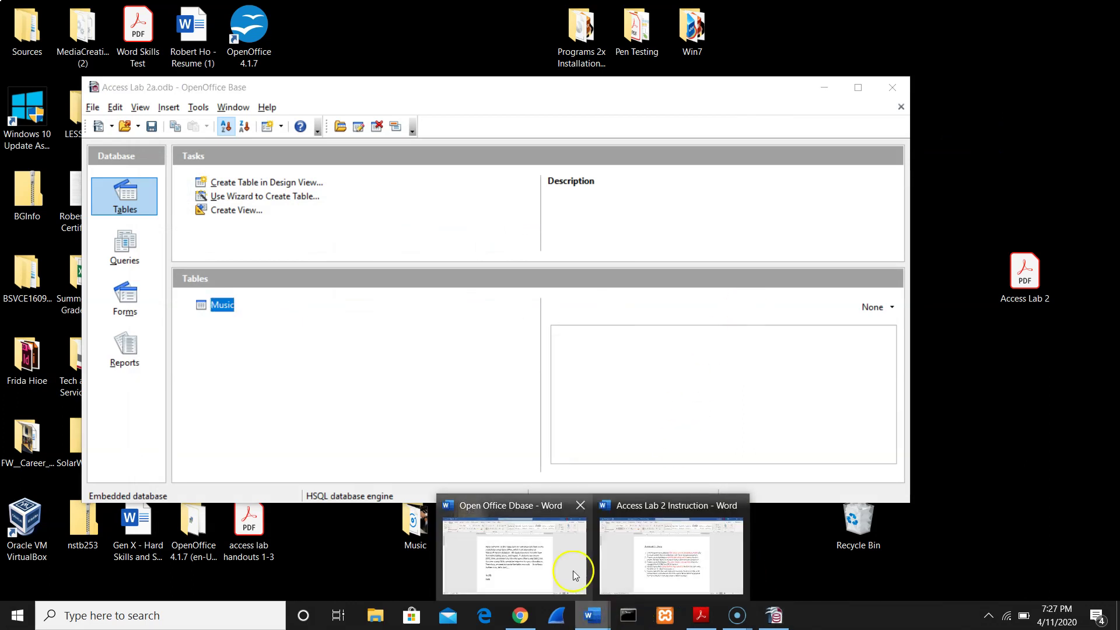
left_click(656, 549)
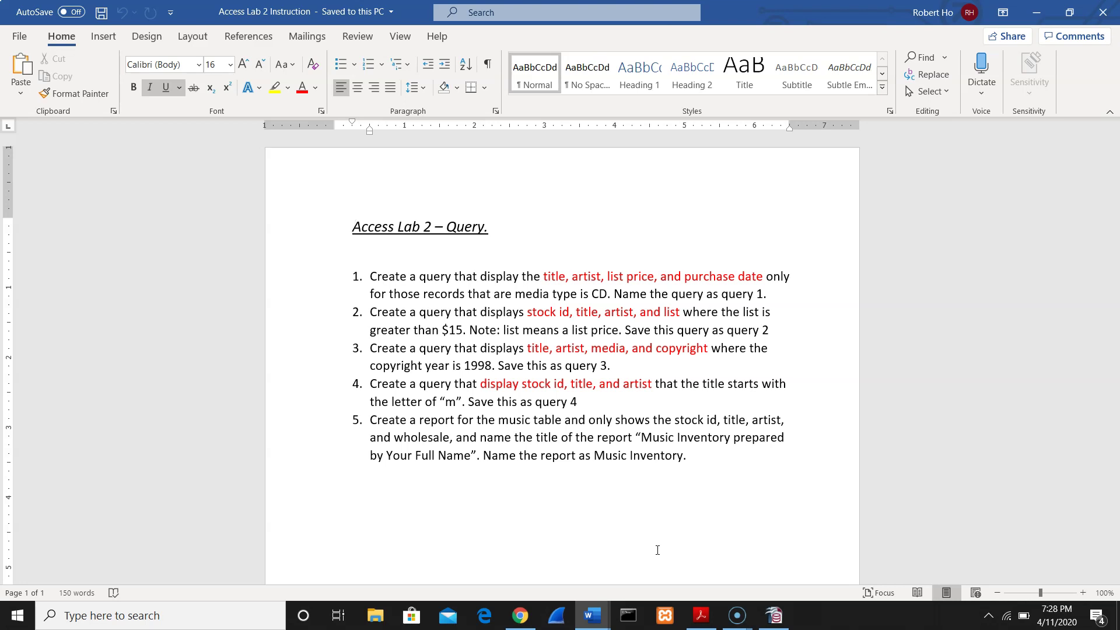
left_click(1037, 14)
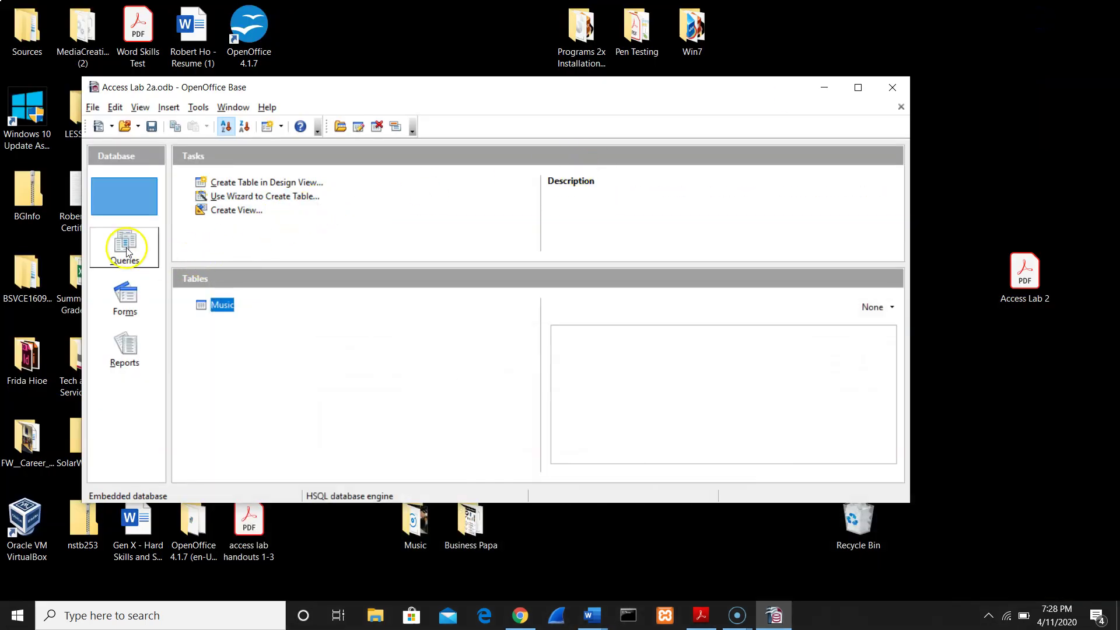
Create a new query in Design View based on the Music table.
left_click(126, 247)
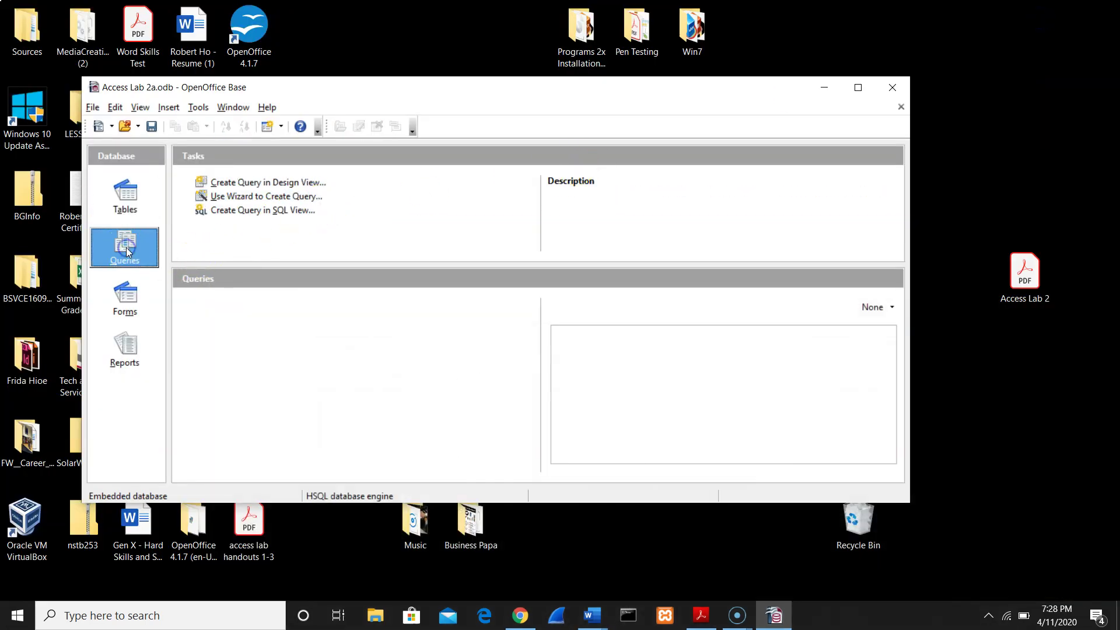
left_click(288, 184)
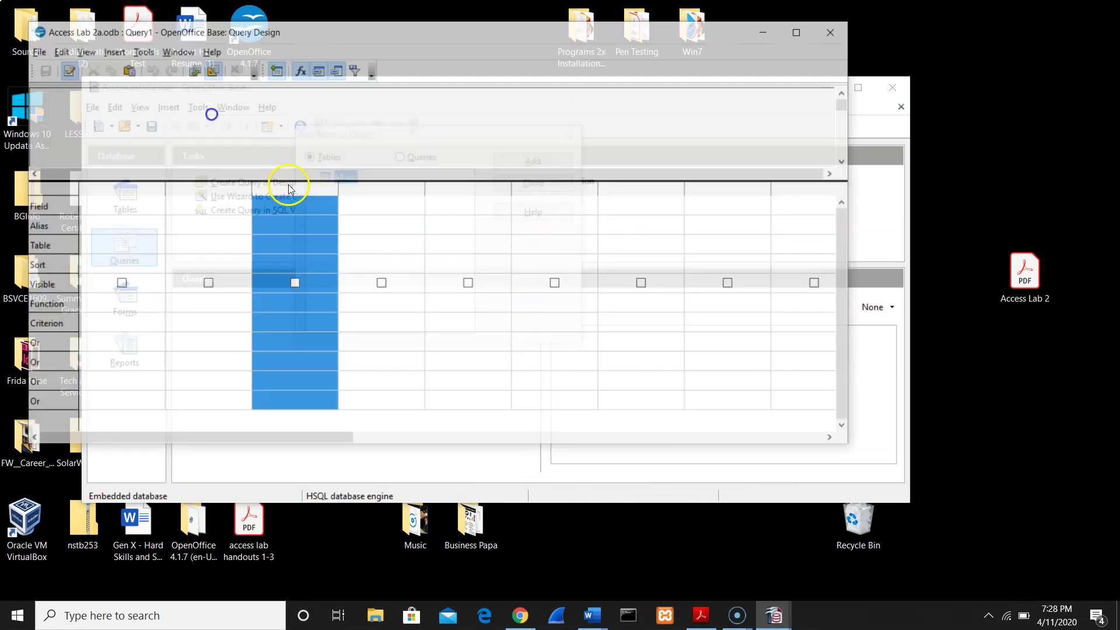
left_click(336, 182)
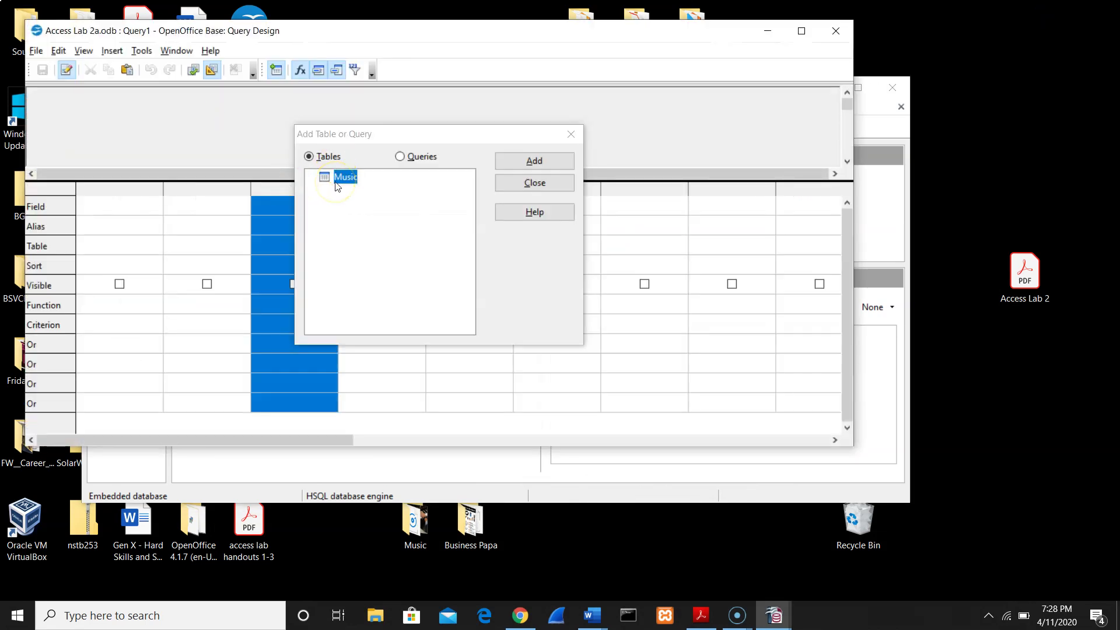
left_click(344, 183)
left_click(527, 165)
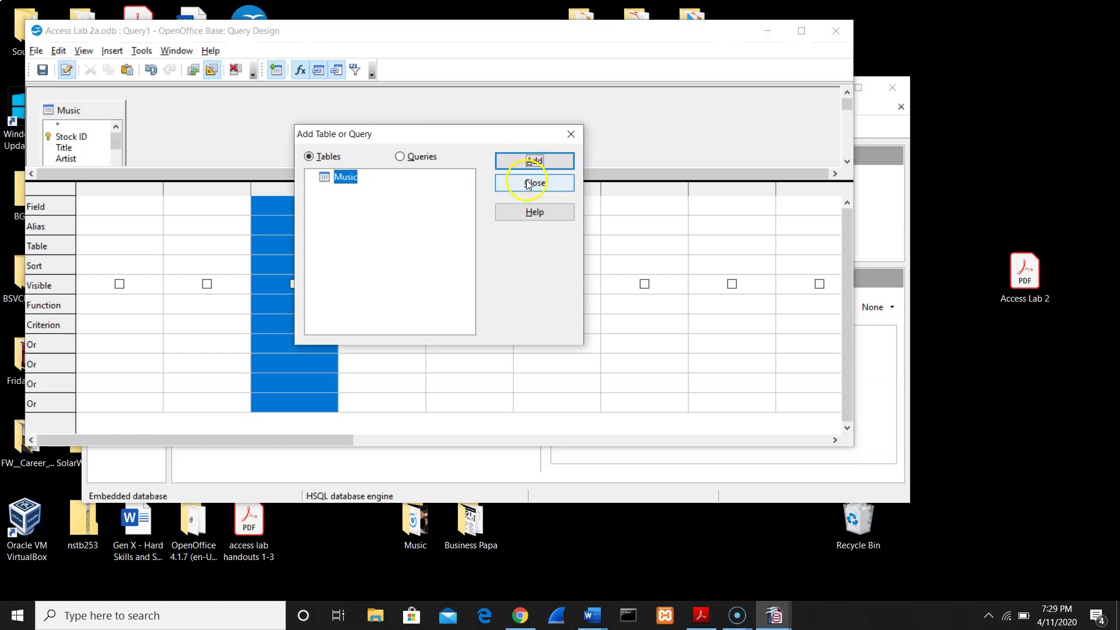
left_click(529, 183)
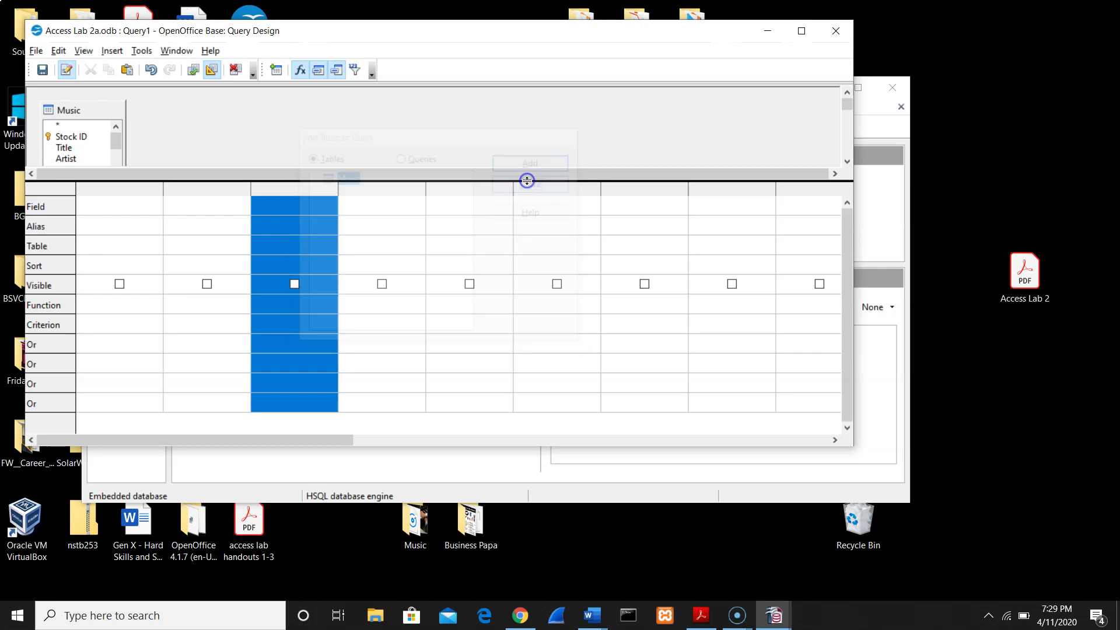
Add the Title, Artist, List, Purchase Date and Media fields to the query and set the Media criterion to CD.
left_click(799, 35)
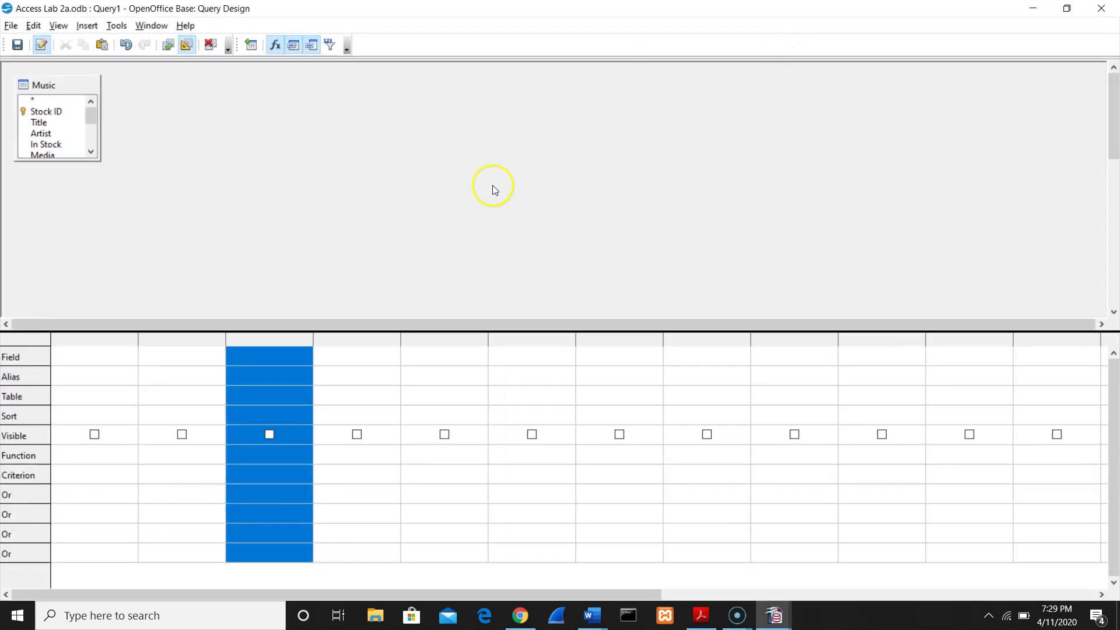
left_click_drag(101, 157, 104, 224)
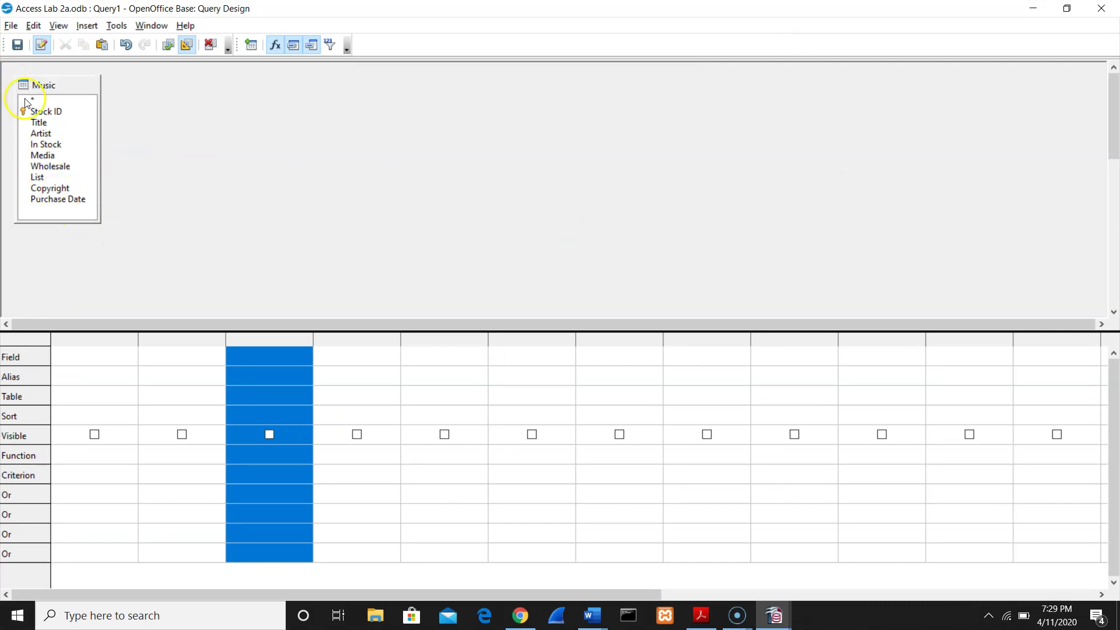
double_click(39, 123)
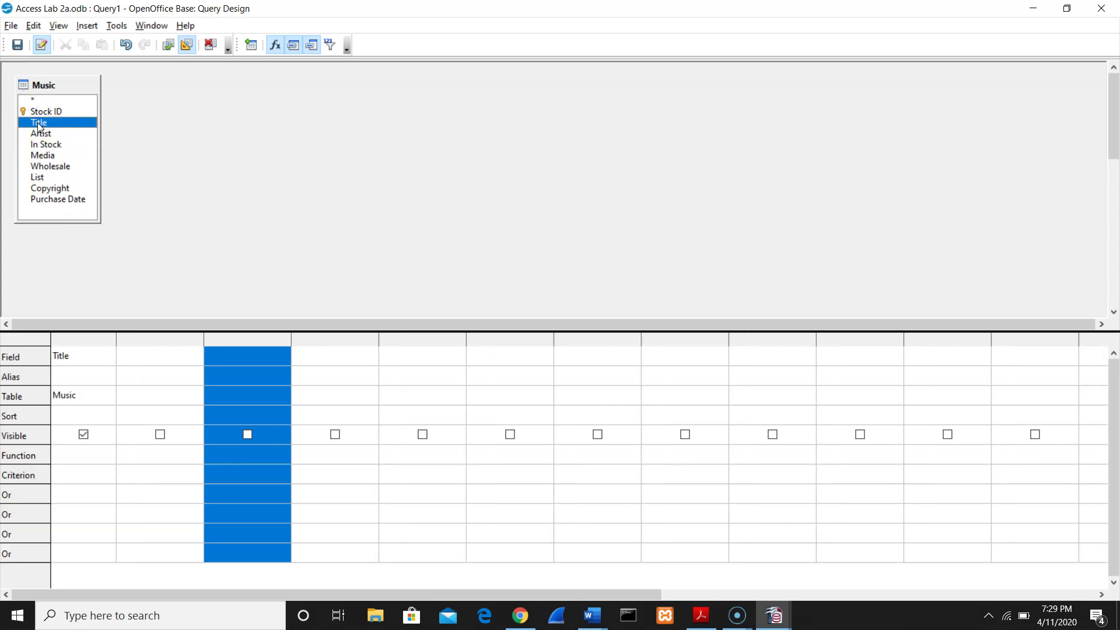
double_click(41, 134)
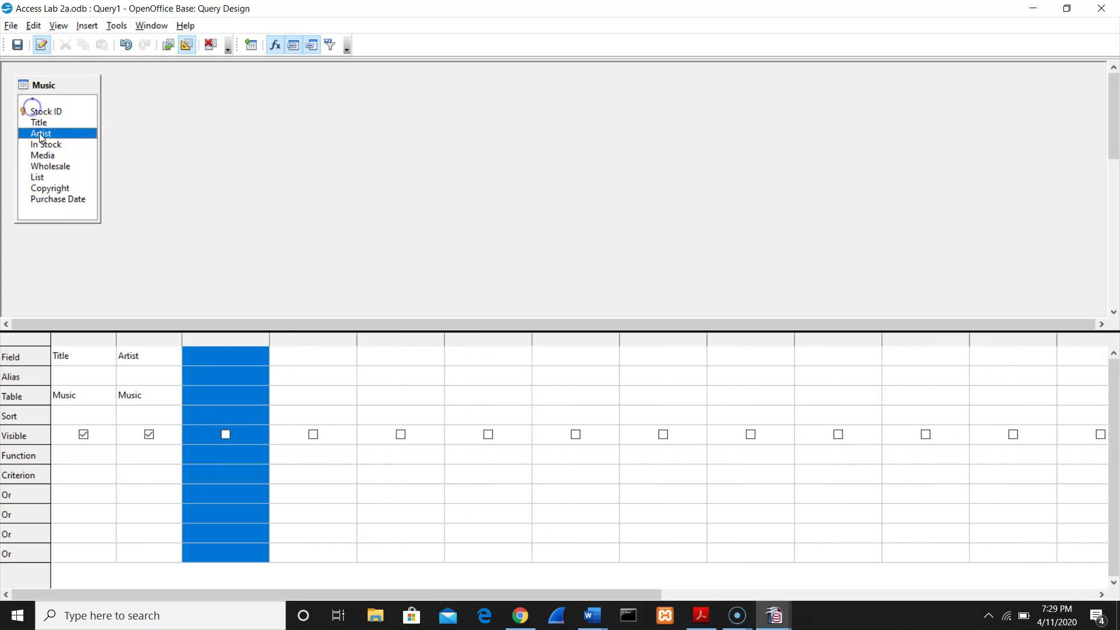
double_click(44, 177)
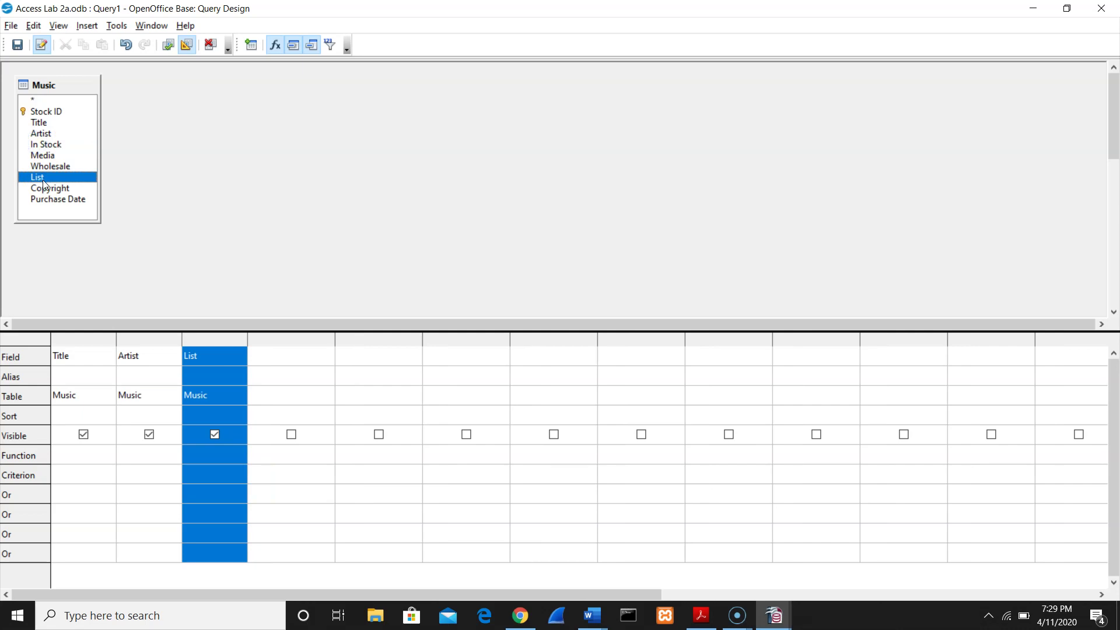
left_click(46, 202)
double_click(46, 204)
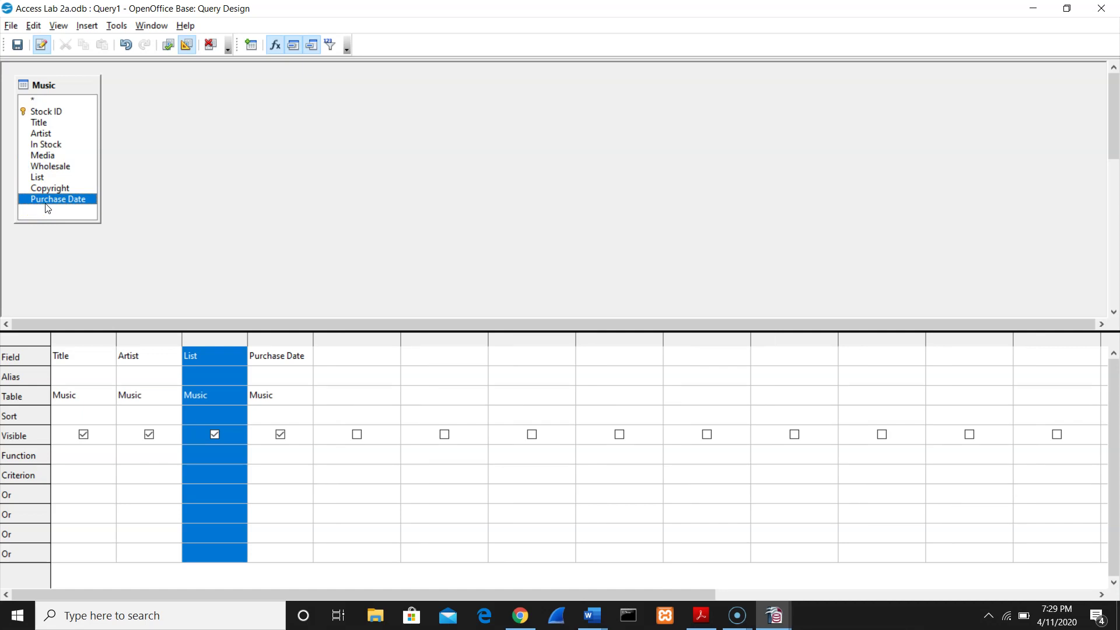
double_click(49, 157)
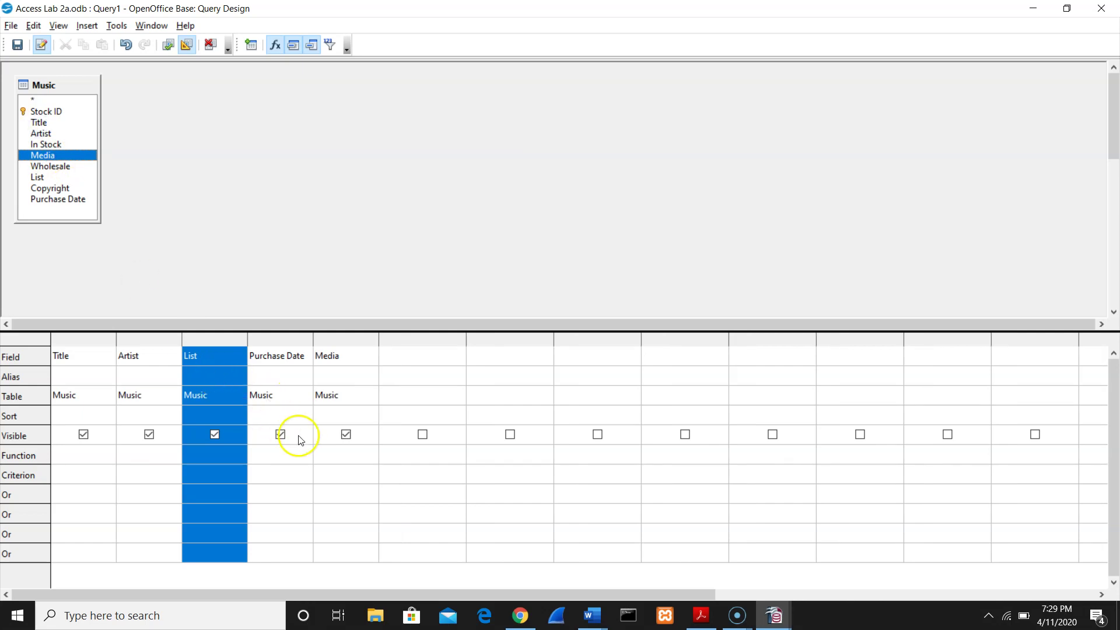
left_click(352, 479)
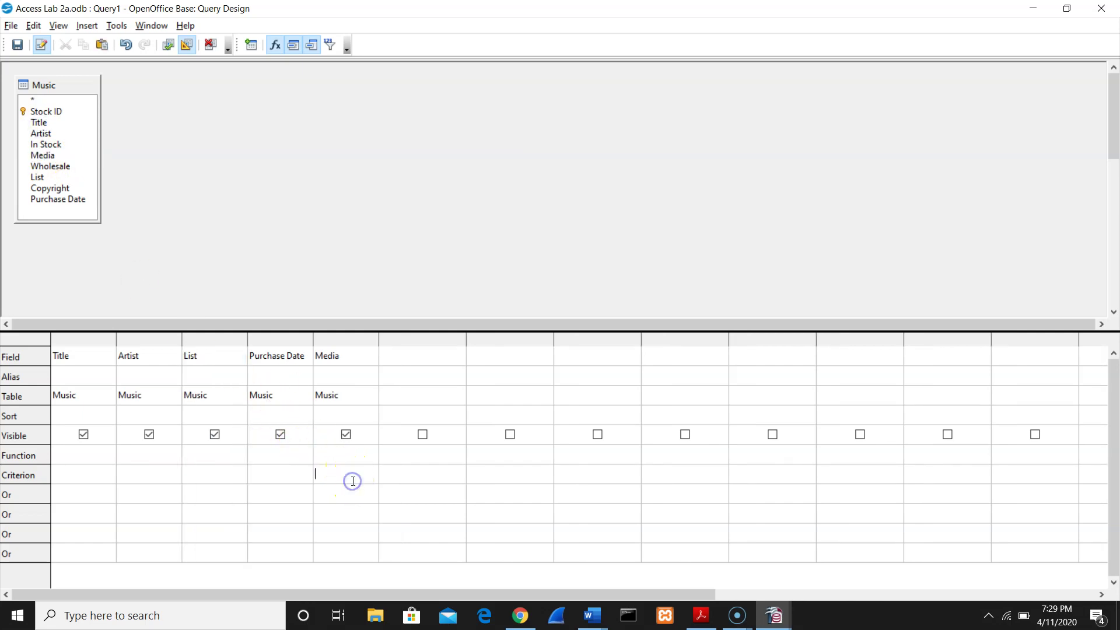
type("CD")
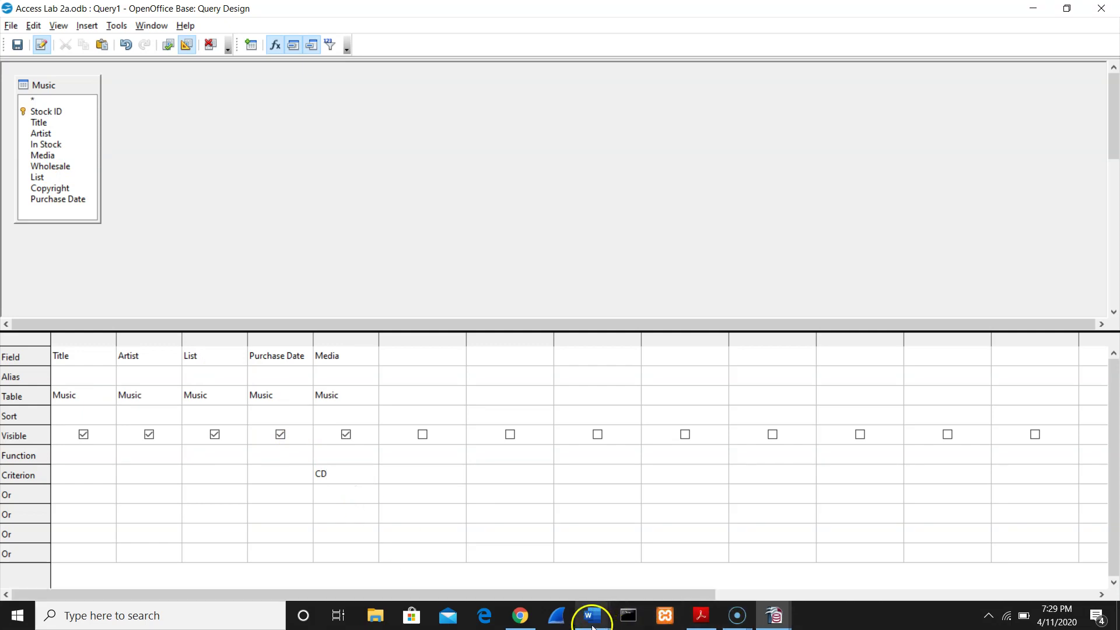
Check the fields required for query 1 in the Word instructions and hide the Media field from the query output.
mouse_move(594, 625)
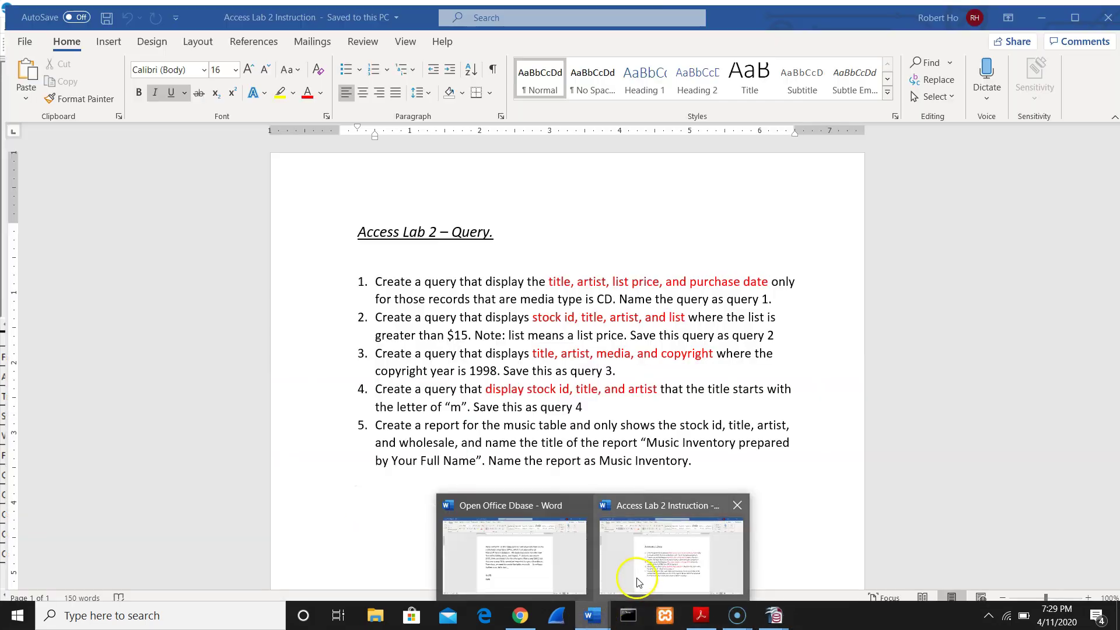
left_click(636, 577)
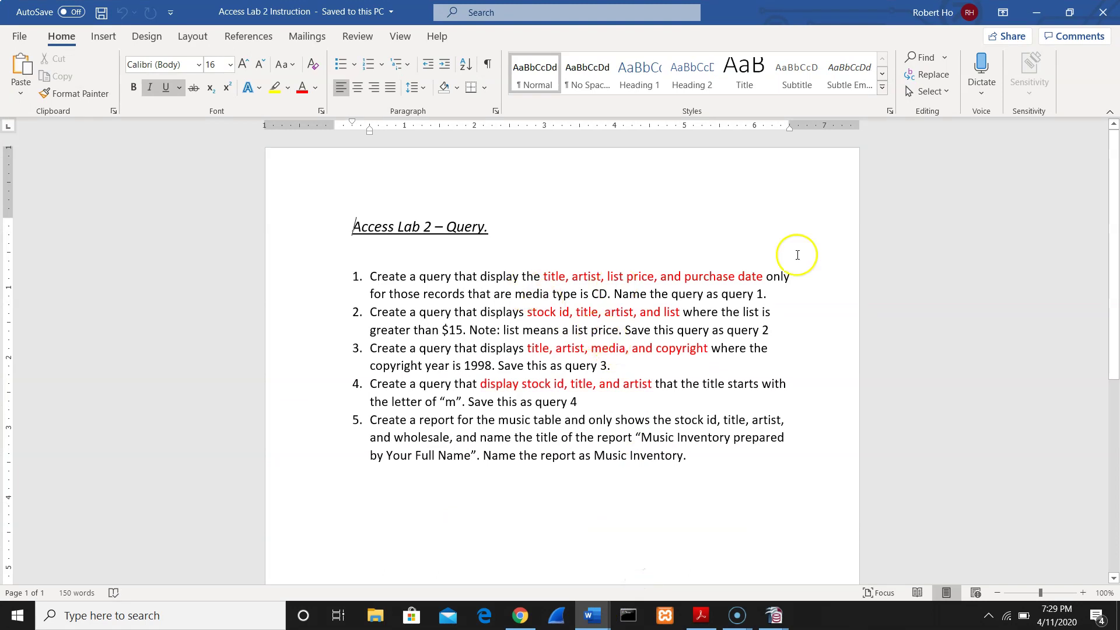
left_click(1038, 14)
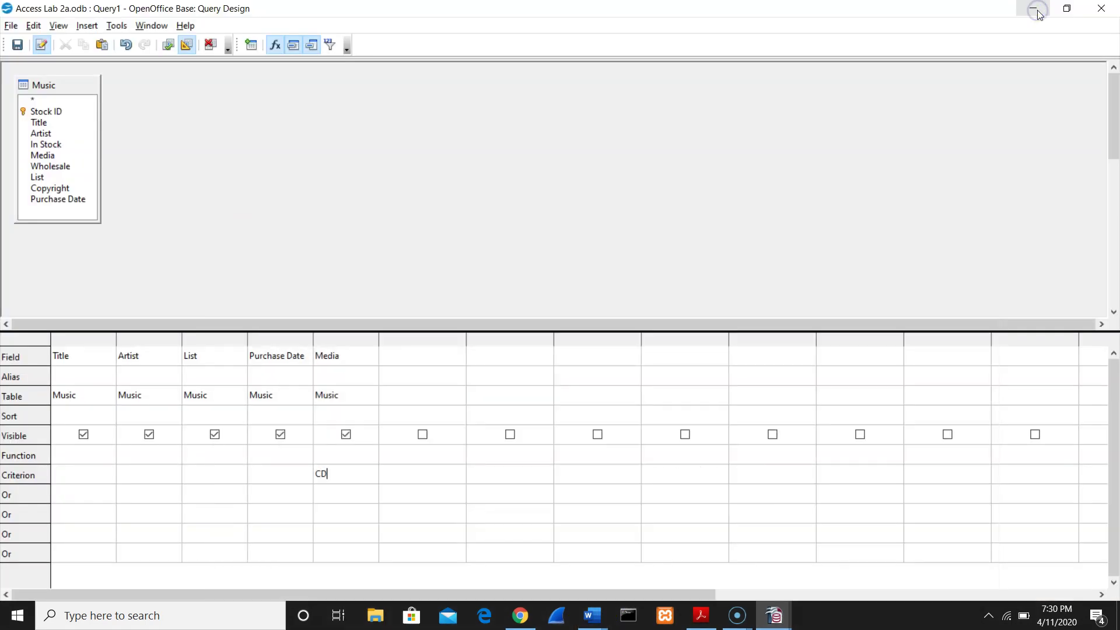
left_click(347, 434)
left_click(200, 192)
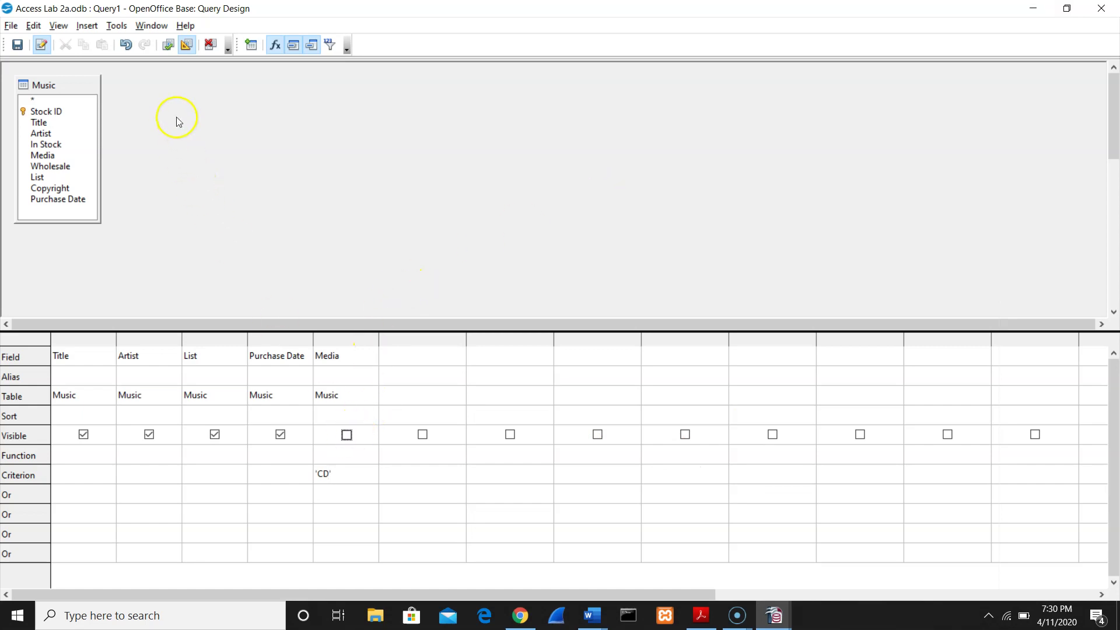
Run the query and widen the Title column in the results.
left_click(166, 51)
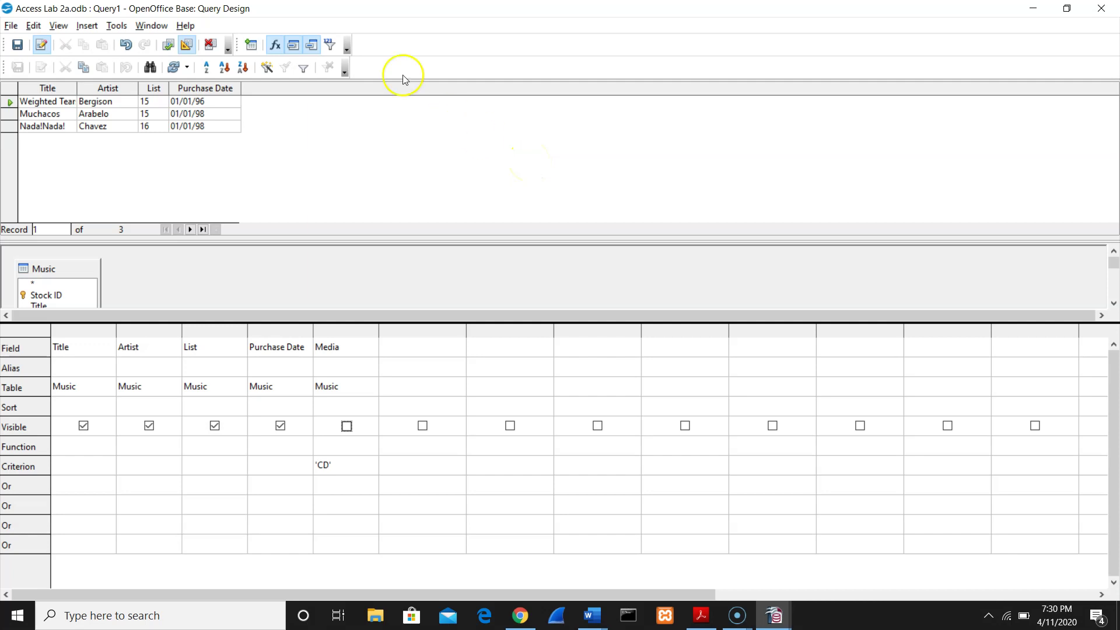
left_click_drag(77, 88, 115, 87)
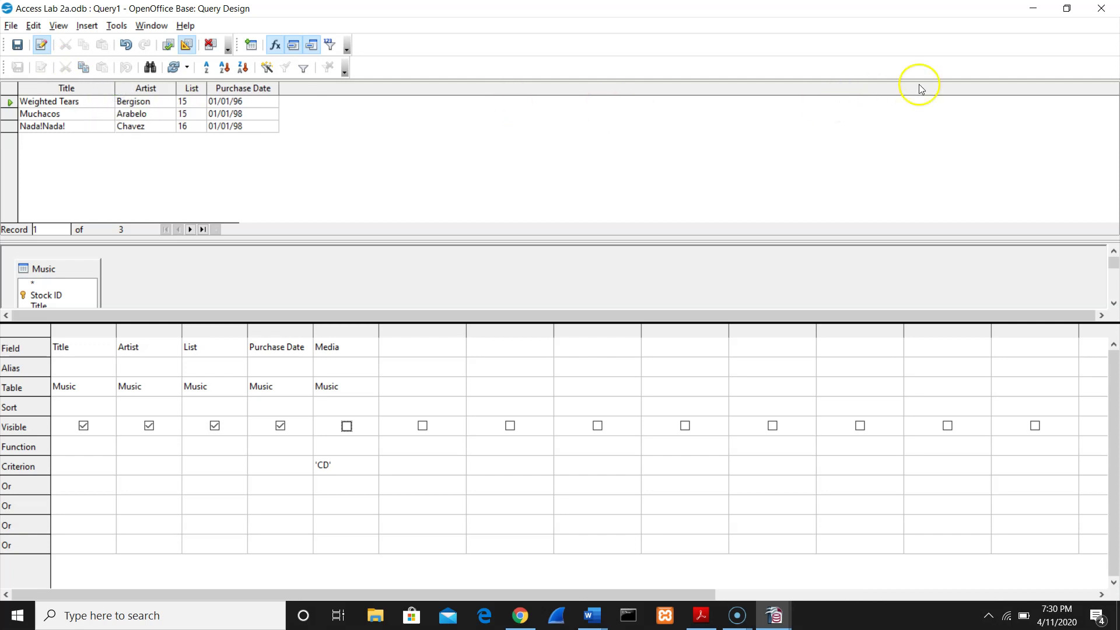
Close the query design, saving the query as Query1 in the database.
left_click(1100, 8)
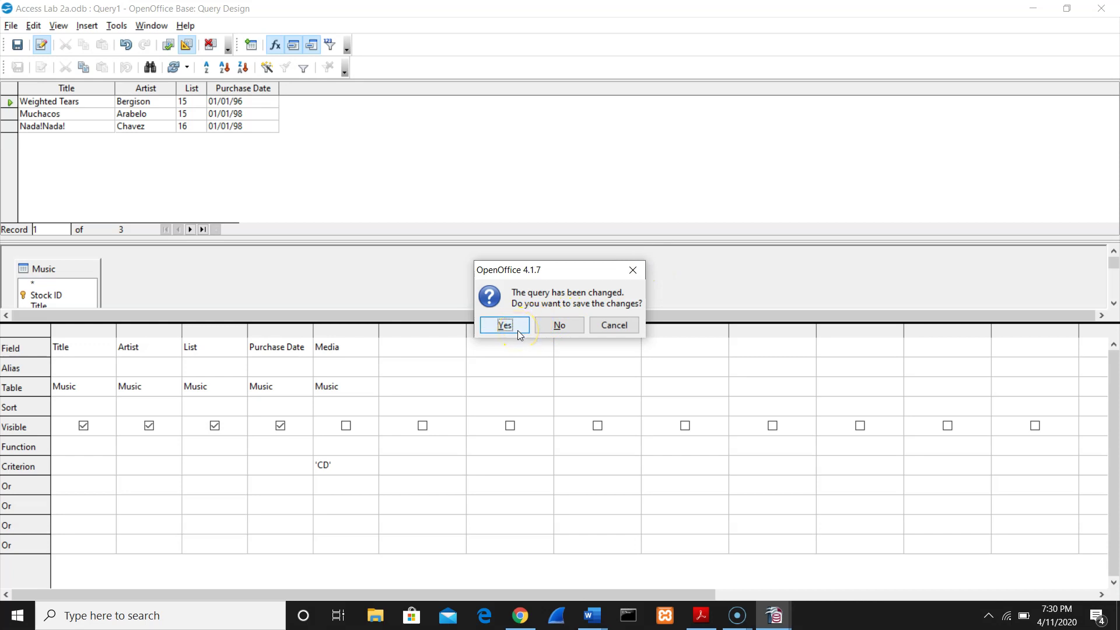
left_click(515, 325)
left_click(579, 274)
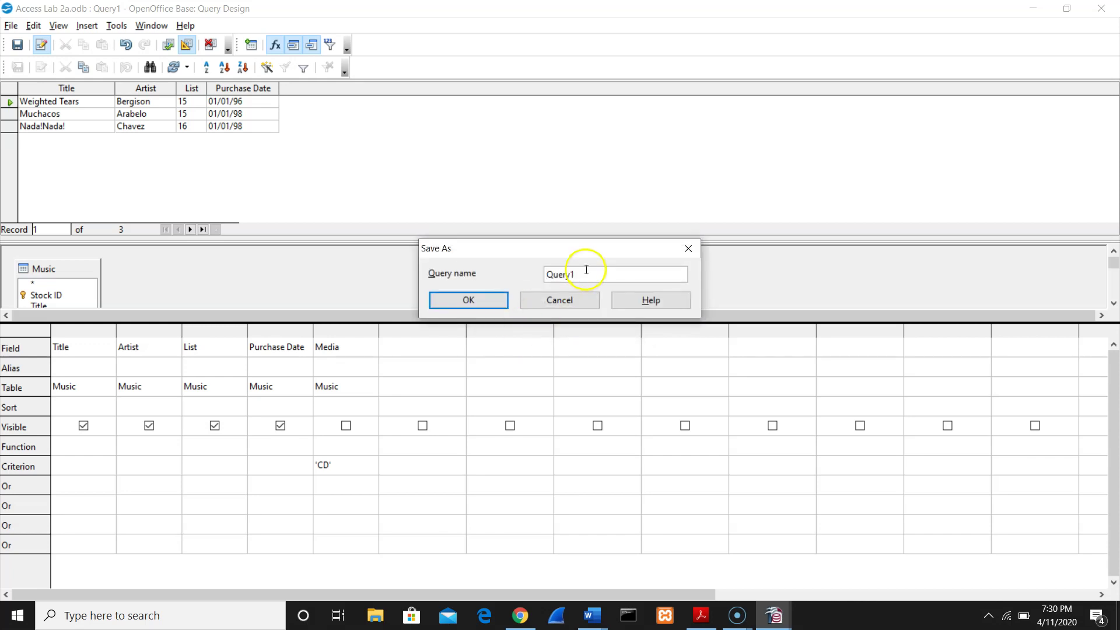
left_click(487, 303)
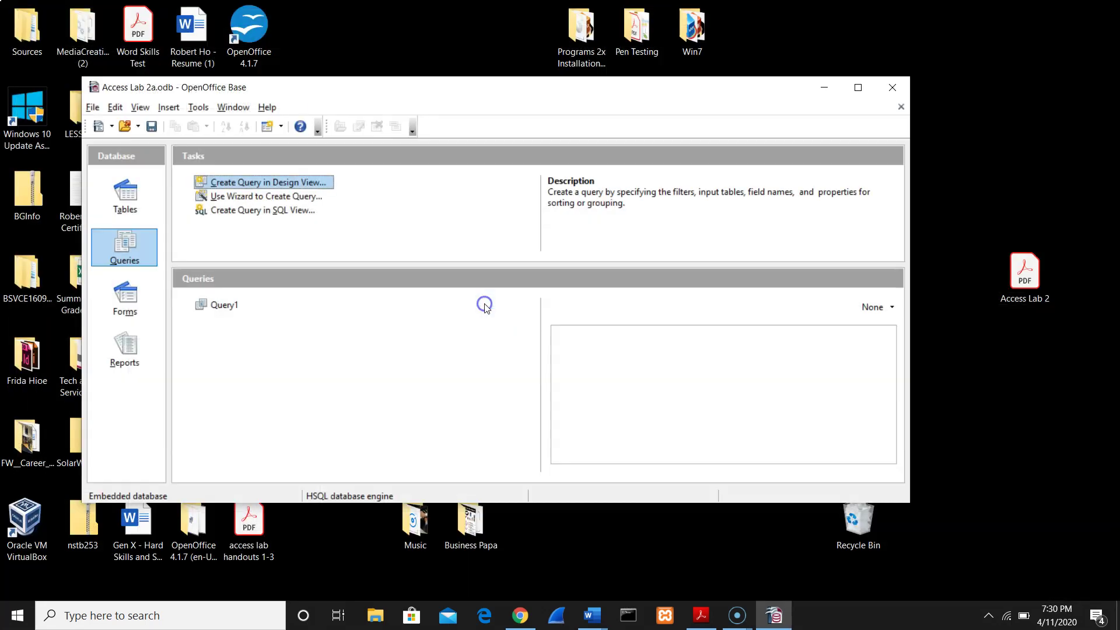
left_click(127, 206)
left_click(127, 257)
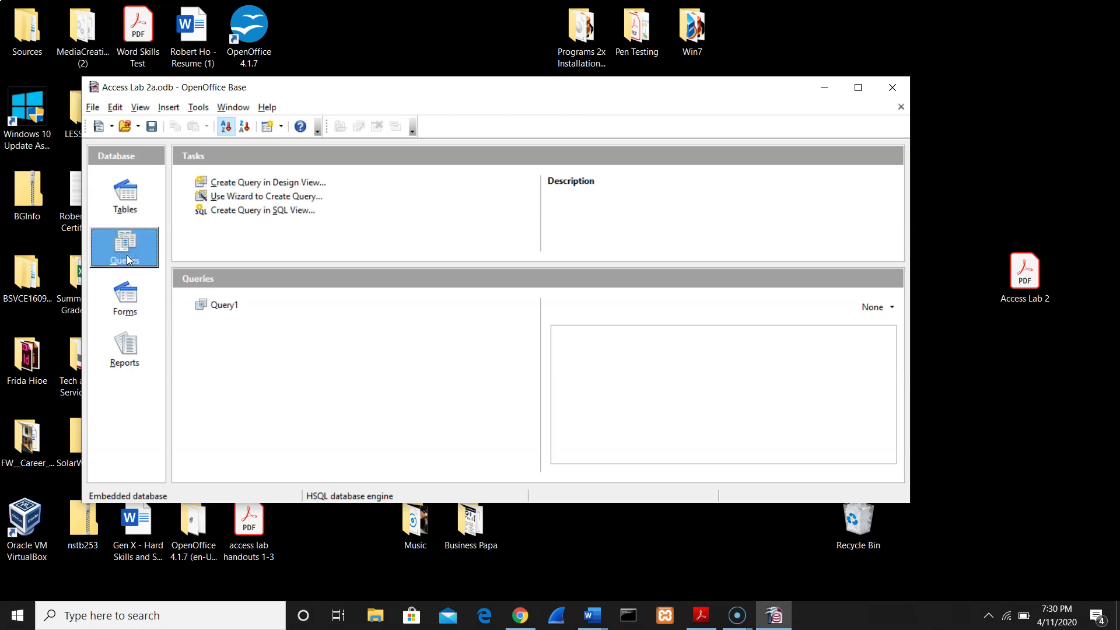
Switch to the Access Lab 2 Instruction document in Word and read which fields and condition query 2 requires.
left_click(582, 617)
left_click(645, 583)
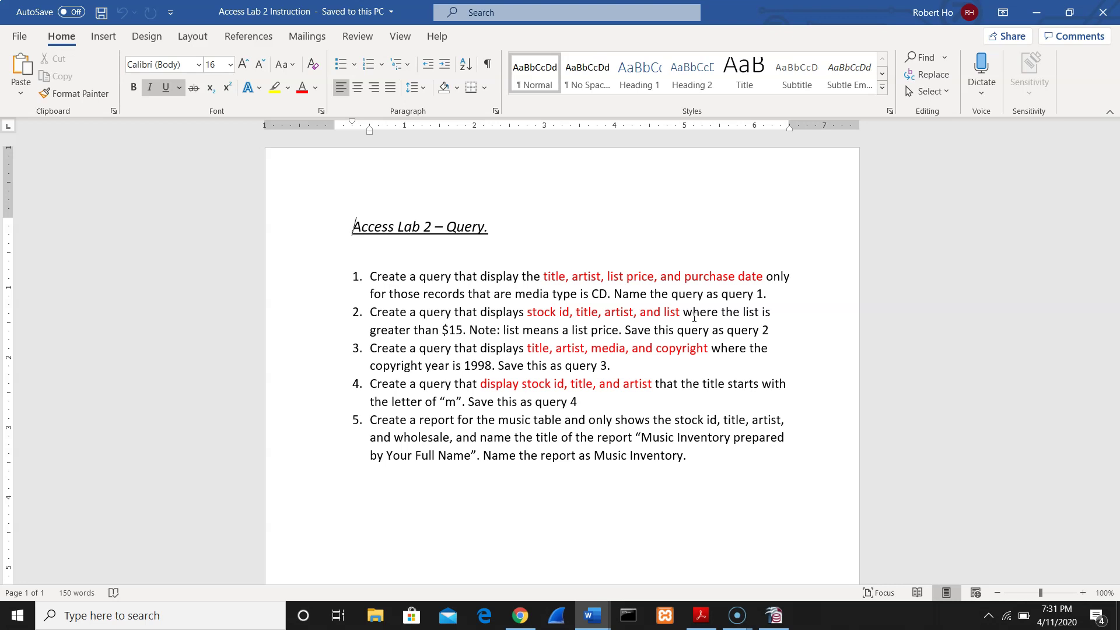
left_click(1036, 13)
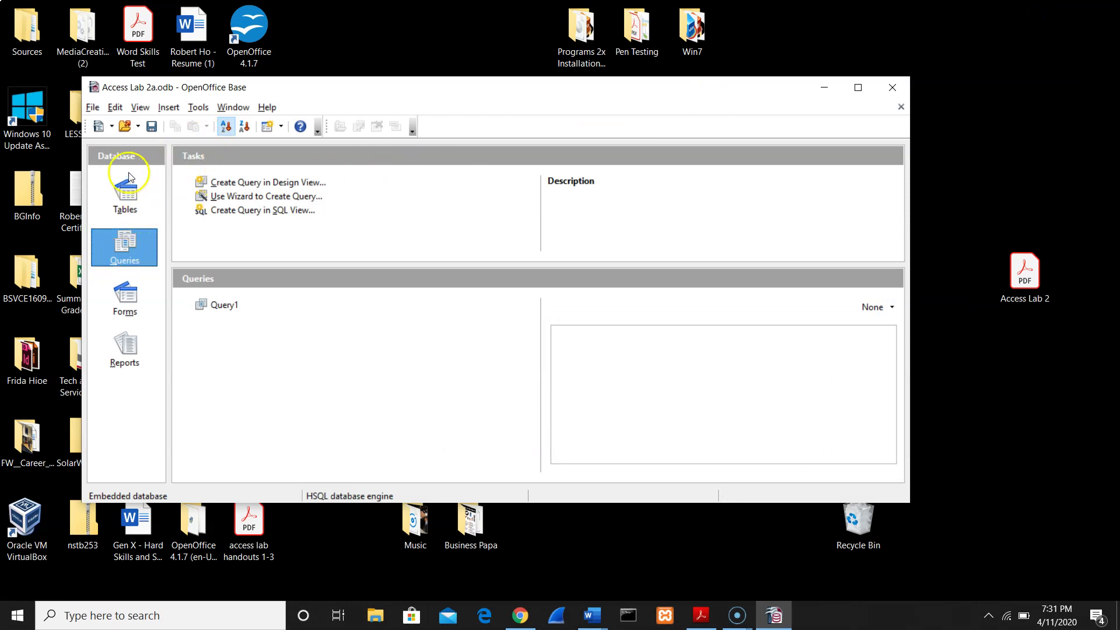
Back in the Access Lab 2a database, create a new query in Design View based on the Music table.
left_click(128, 176)
left_click(121, 247)
left_click(249, 184)
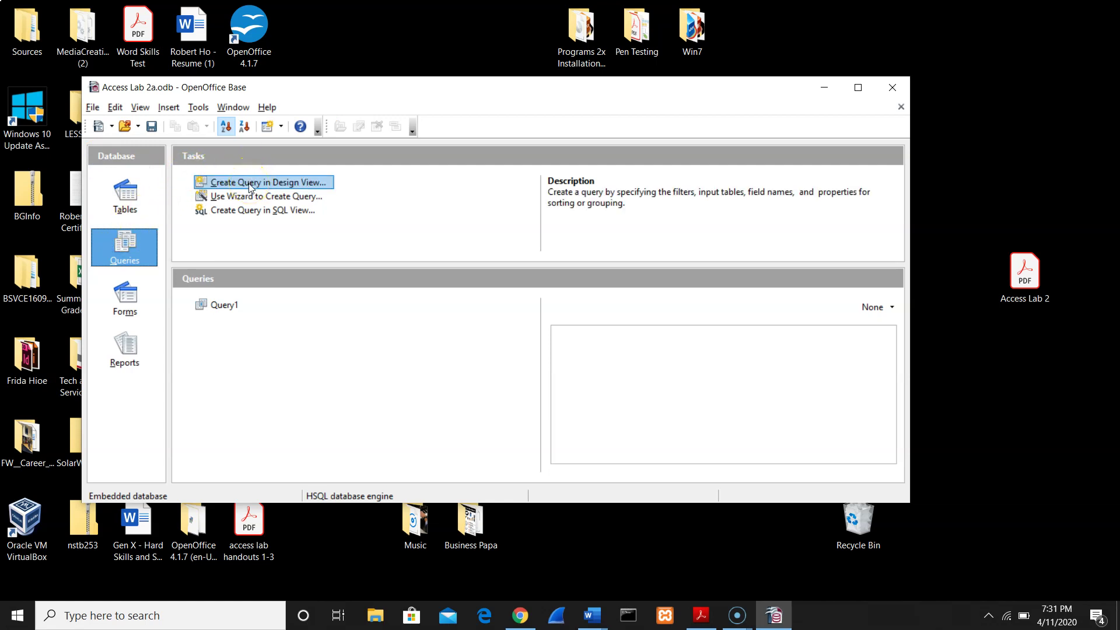
left_click(249, 185)
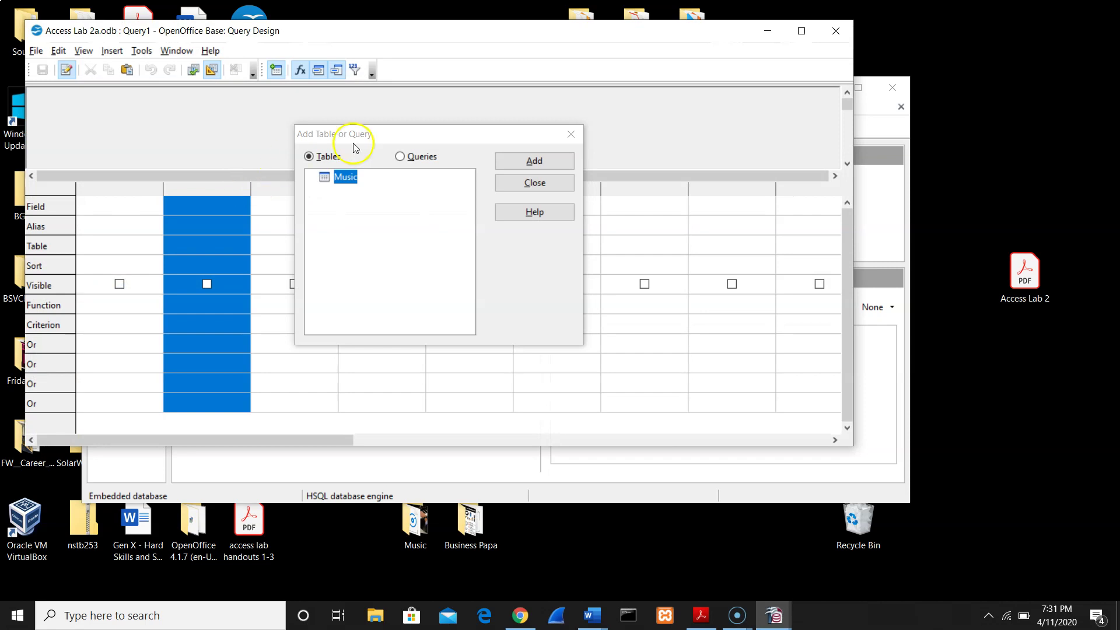
left_click(527, 166)
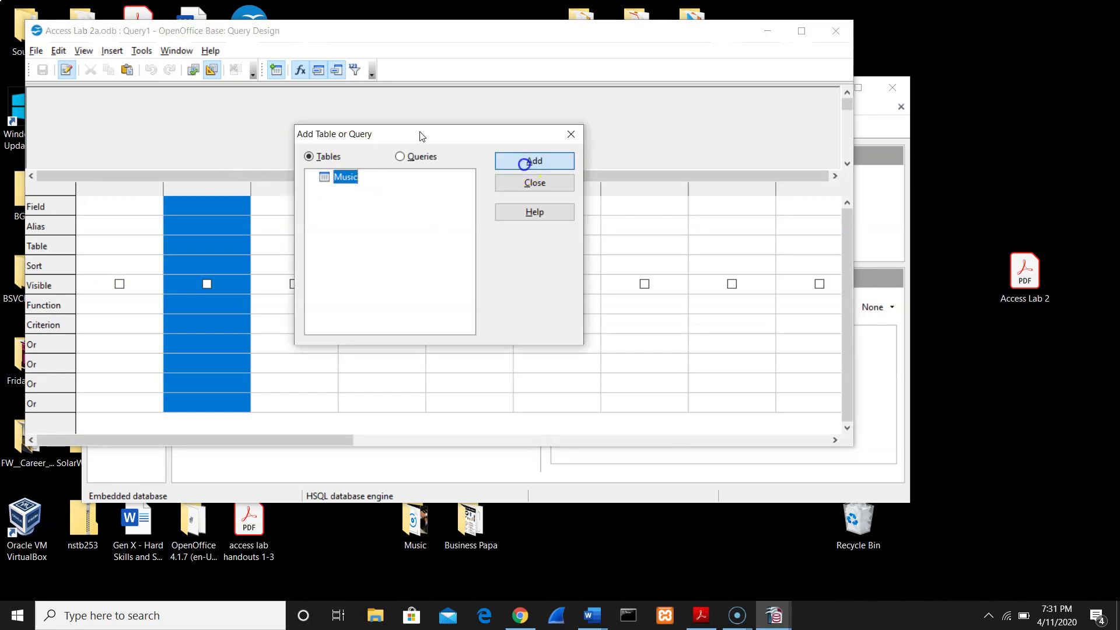
left_click(528, 184)
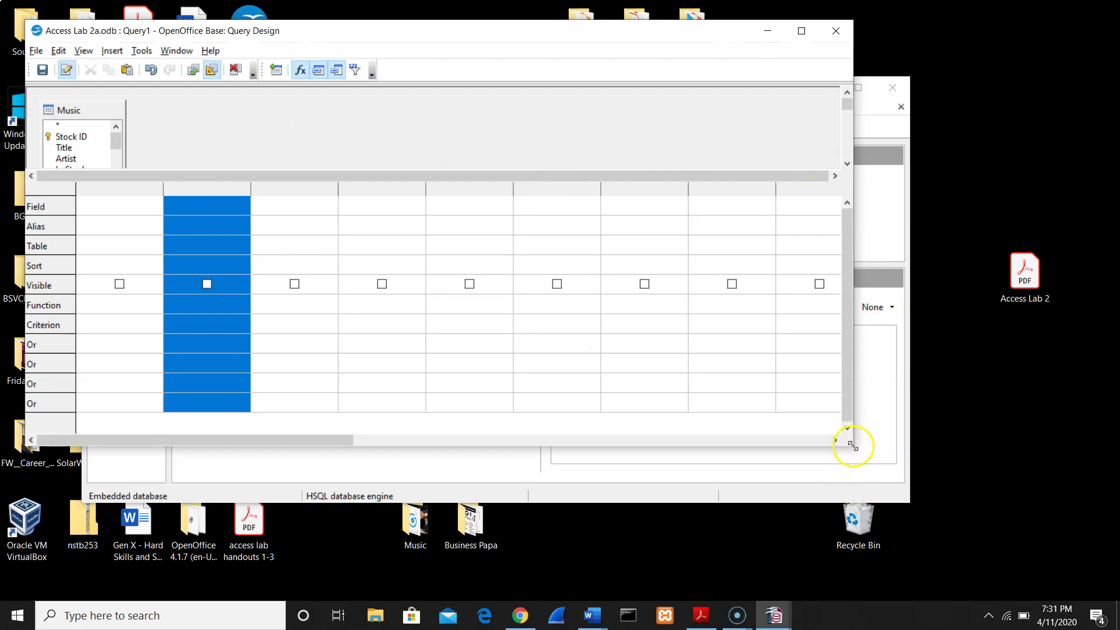
Enlarge the query window and the Music field list, and add the Stock ID, Title, Artist and List fields to the query.
left_click_drag(849, 443, 904, 555)
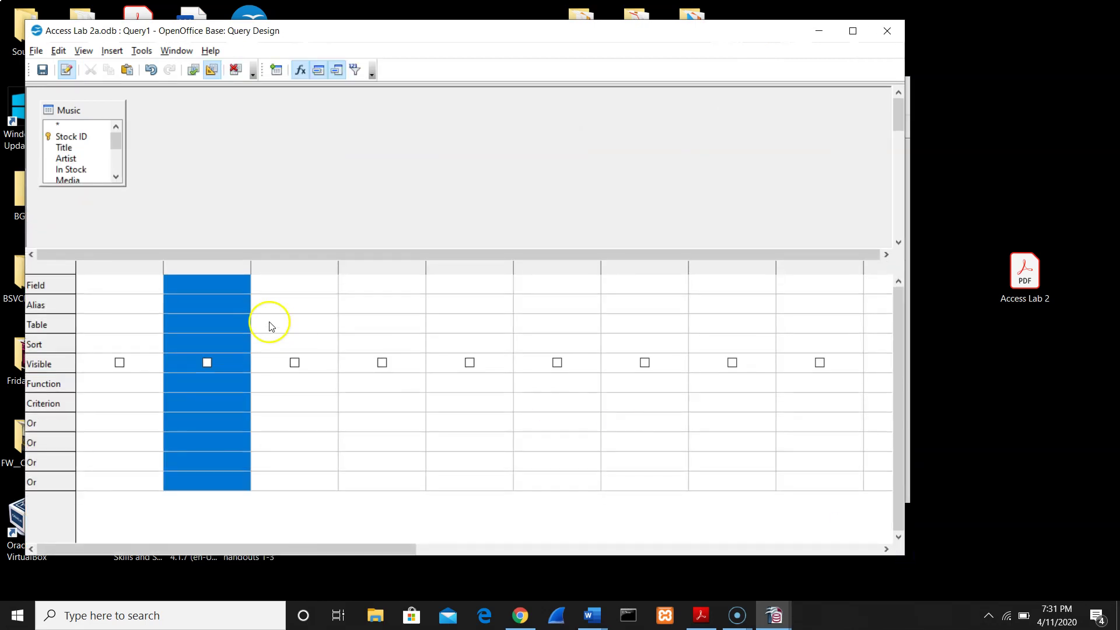
left_click_drag(111, 186, 110, 231)
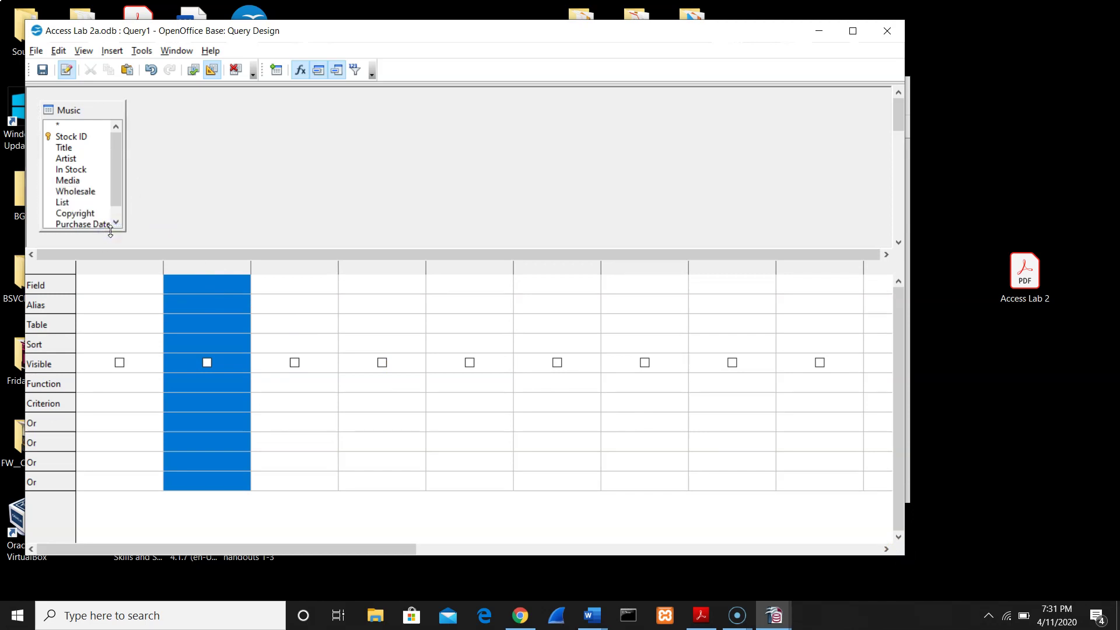
double_click(82, 137)
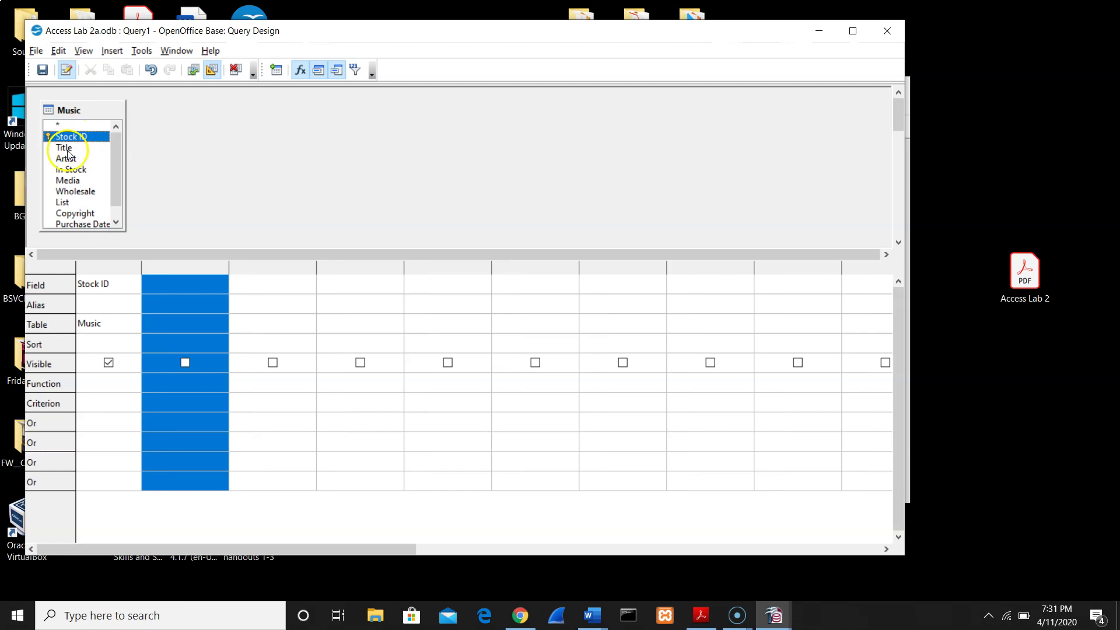
double_click(71, 149)
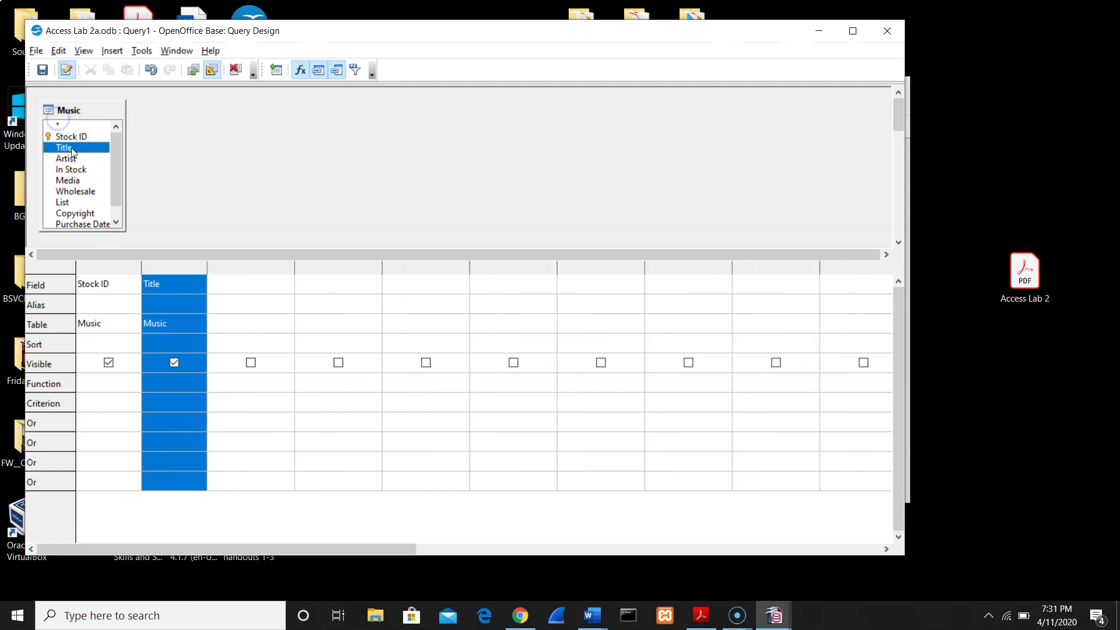
double_click(70, 159)
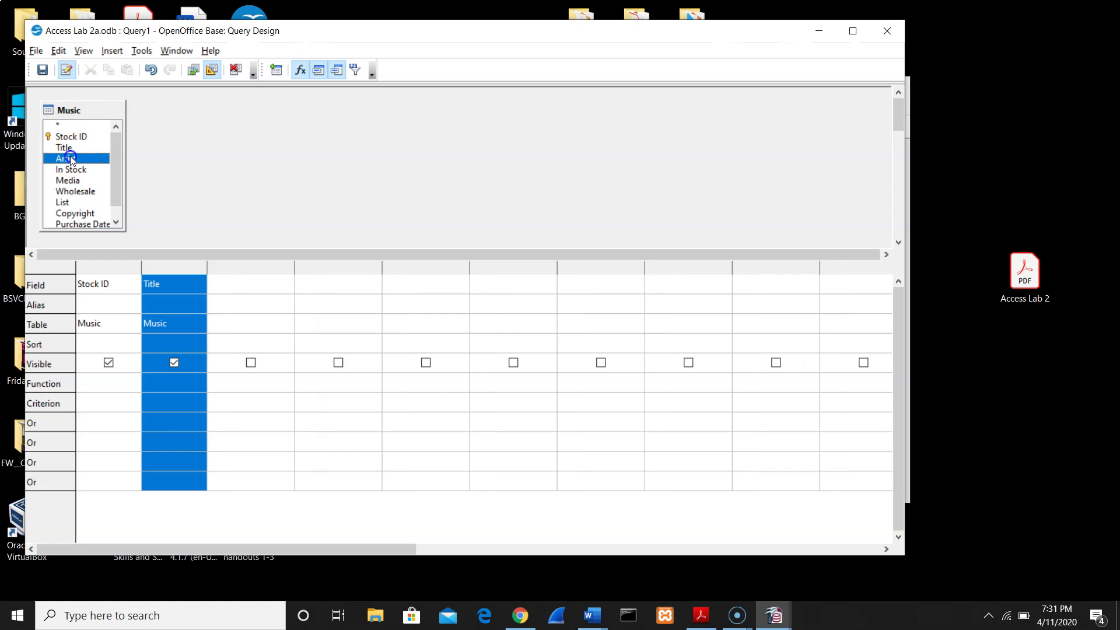
double_click(68, 203)
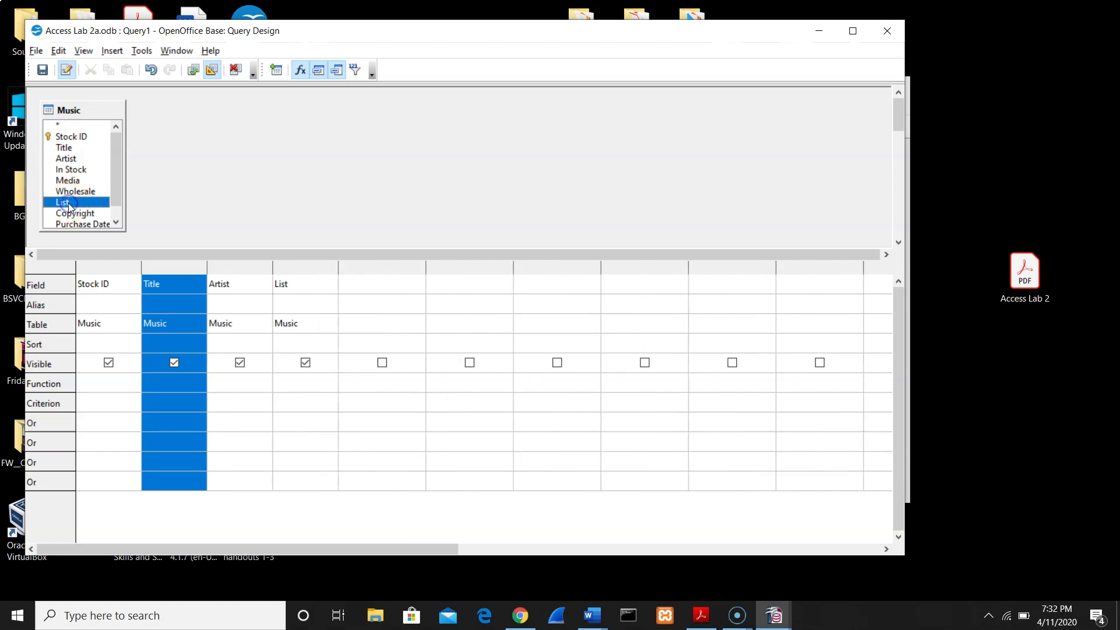
Set the criterion of the List field to >15.
left_click(330, 288)
left_click(331, 285)
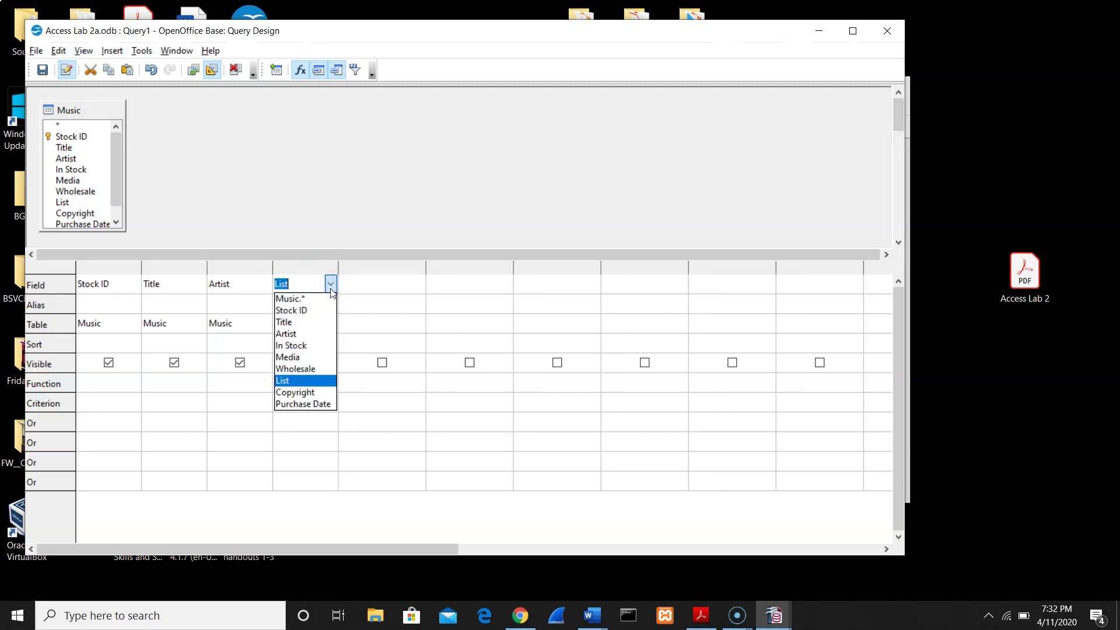
left_click(331, 288)
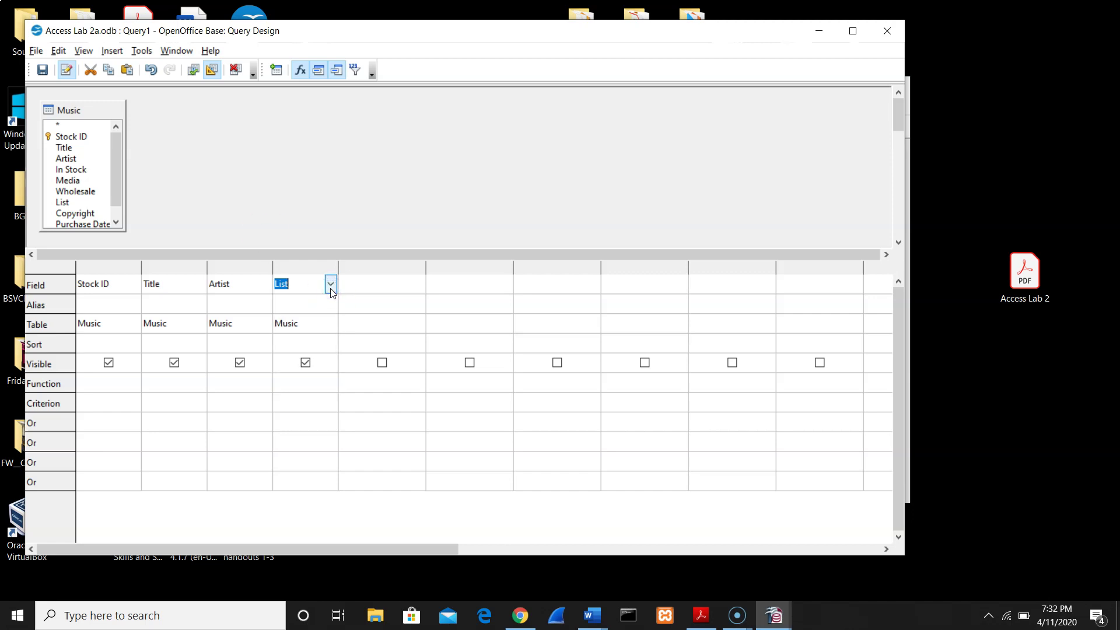
left_click(282, 405)
type(">15")
Run the list price query and widen the Title column in the results.
left_click(194, 71)
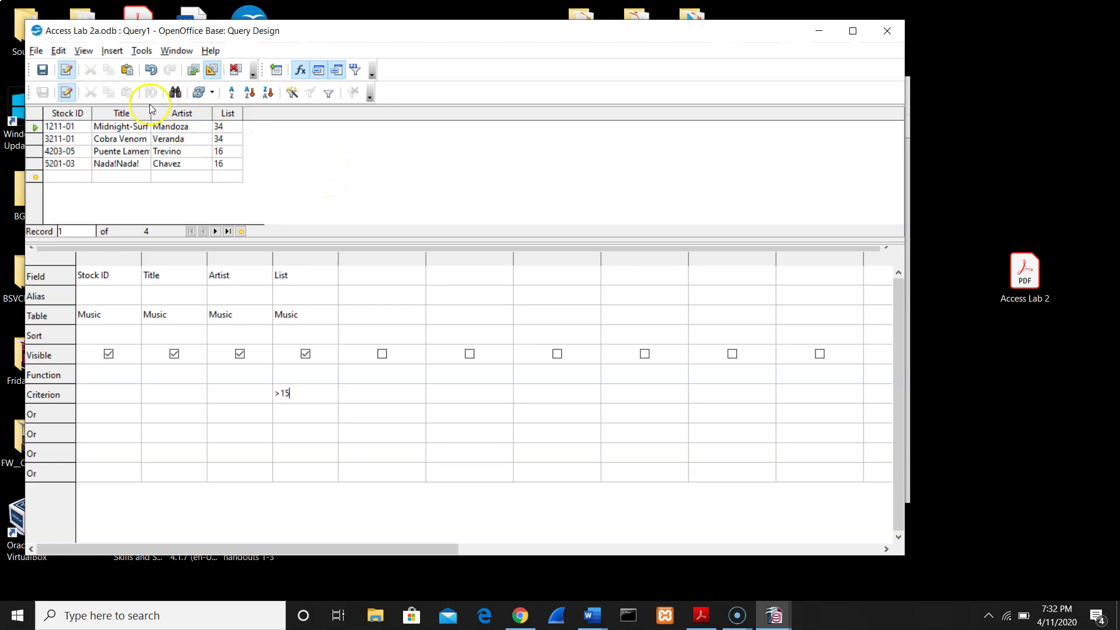
left_click_drag(151, 112, 175, 116)
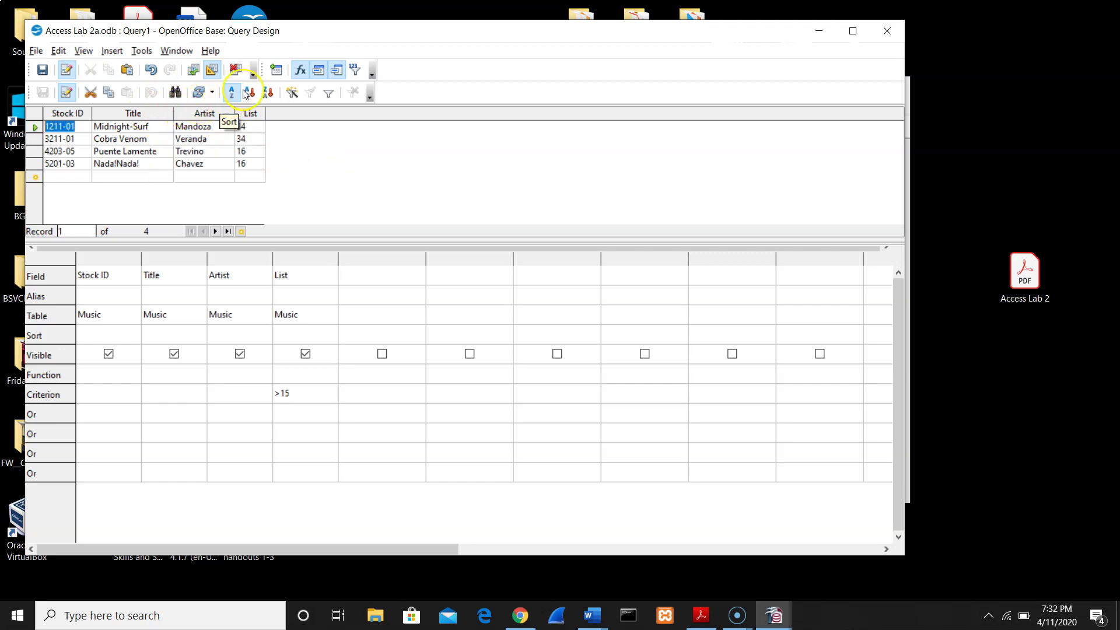
View the SQL statement behind the query and return to Design View.
left_click(214, 72)
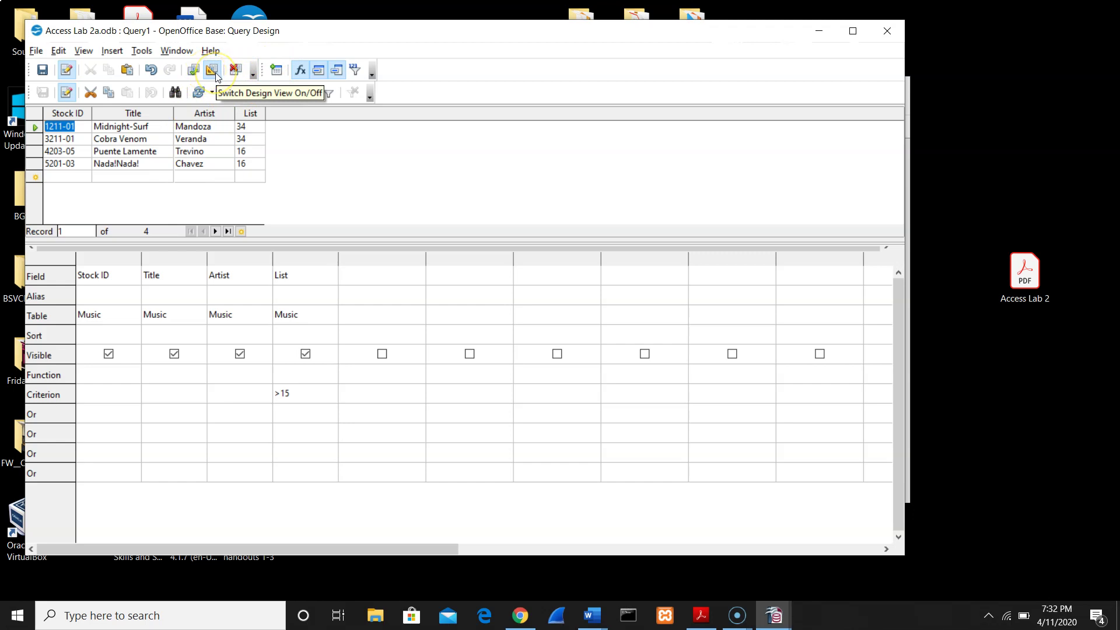
left_click(214, 70)
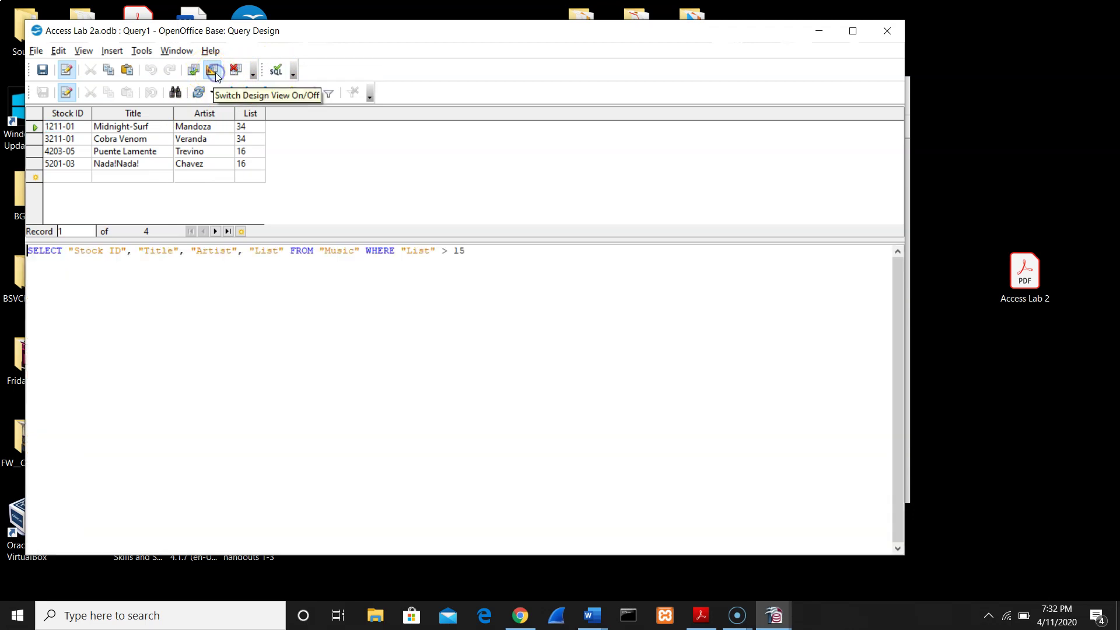
left_click(213, 71)
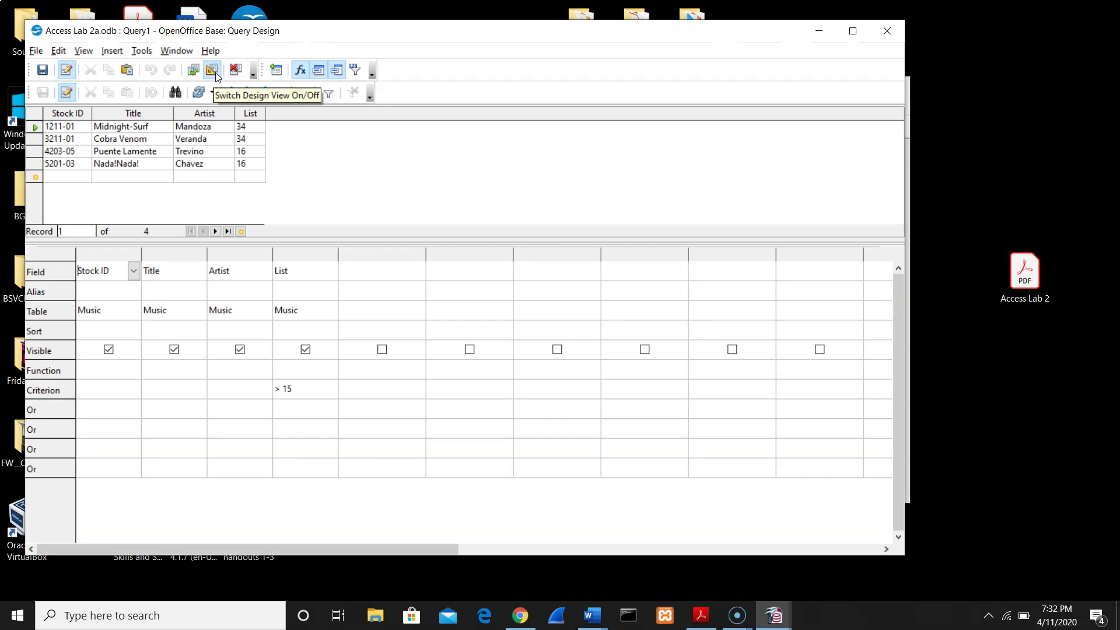
Save the query as Query2 and close its design window.
left_click(42, 70)
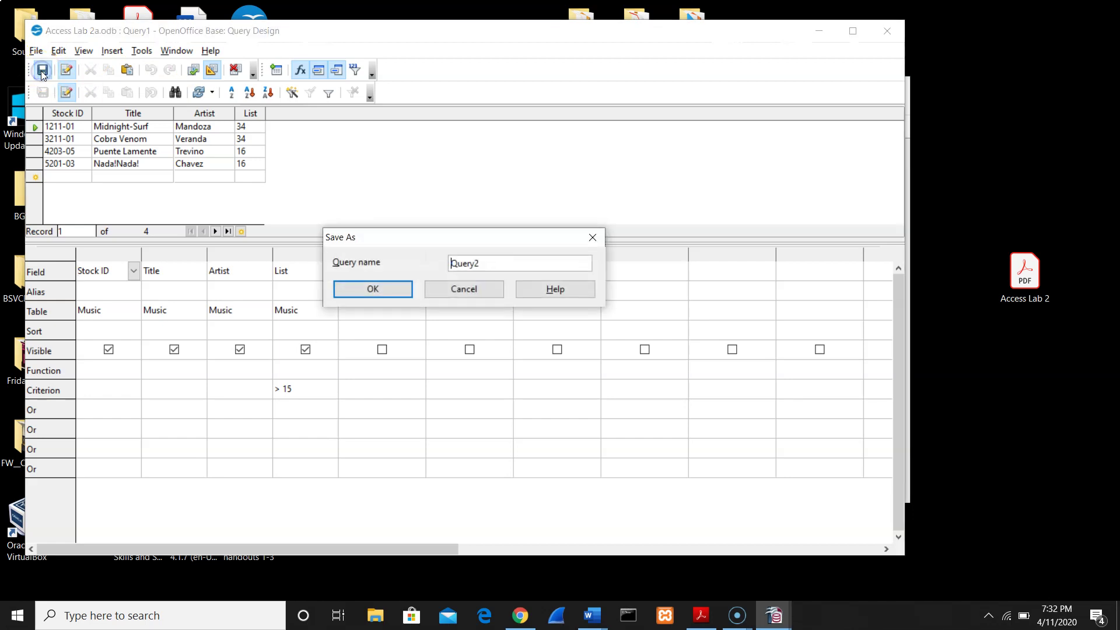
left_click(369, 289)
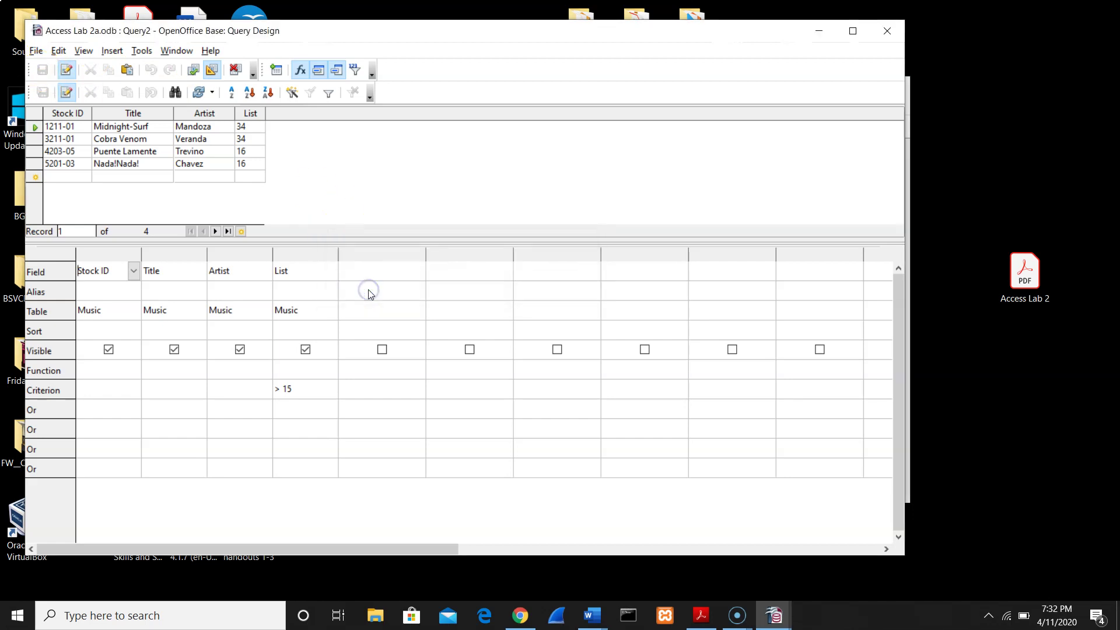
left_click(883, 33)
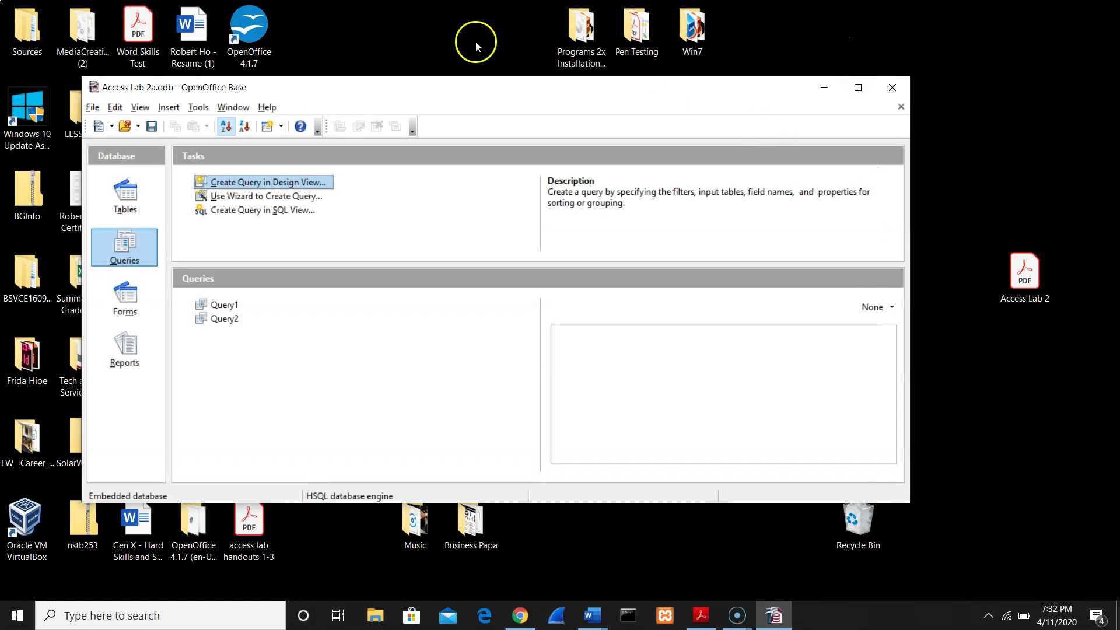
Create another query in Design View and add the Music table to it.
left_click(316, 183)
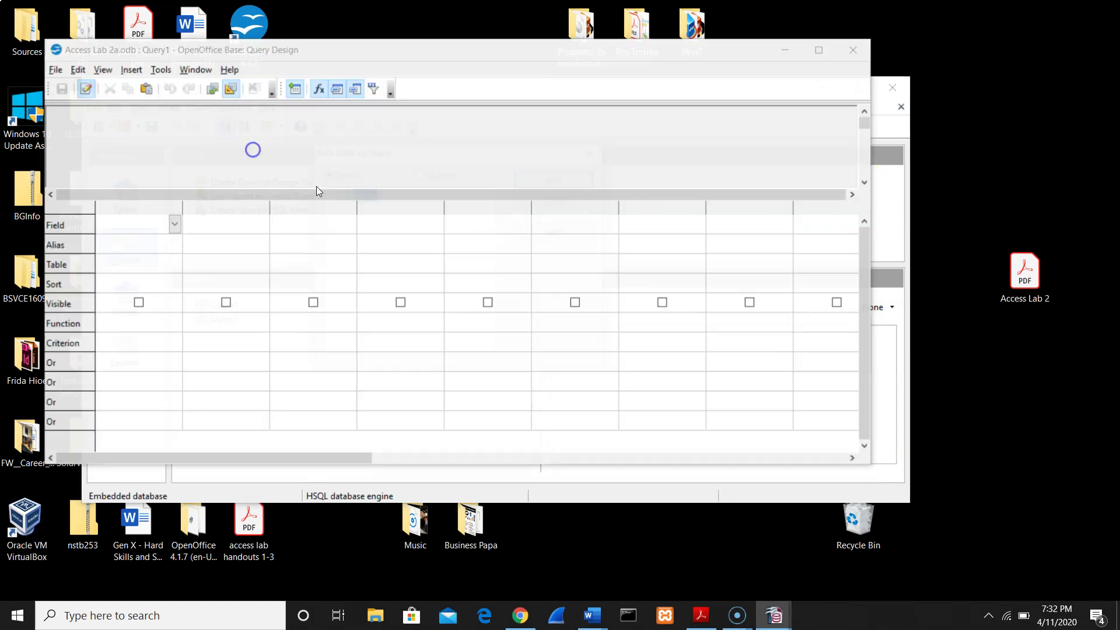
left_click(373, 196)
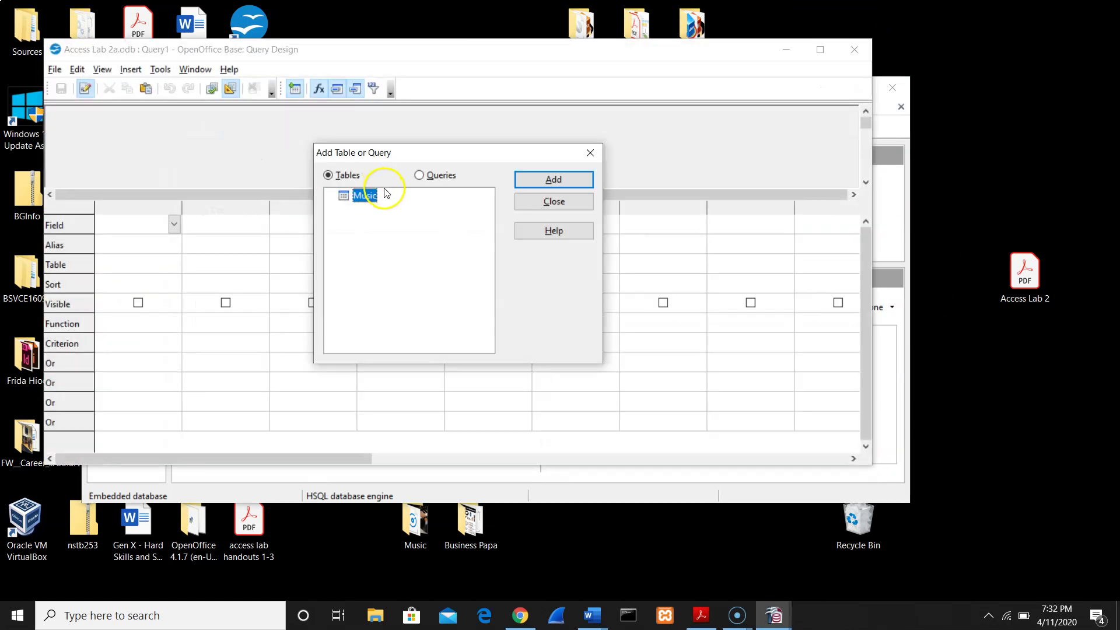
left_click(553, 179)
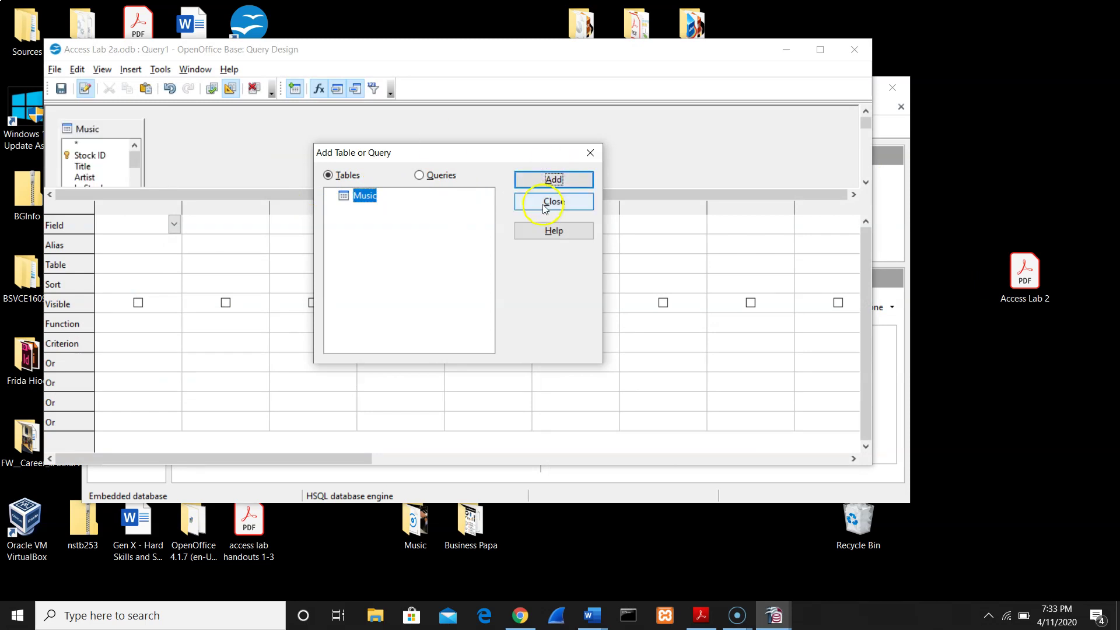
left_click(553, 201)
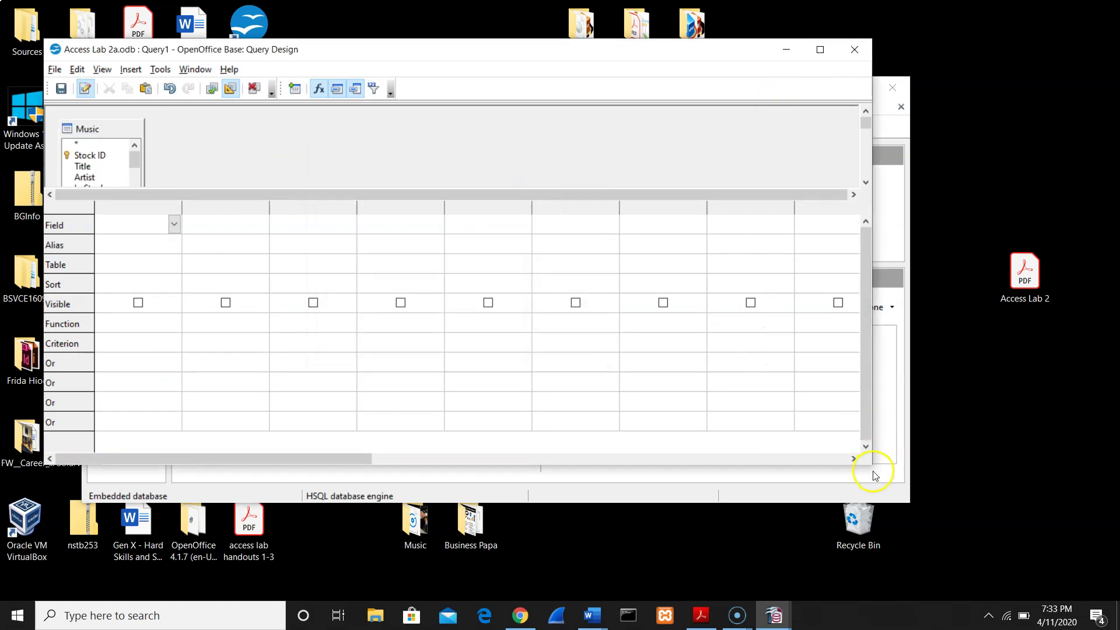
Enlarge the query design window and the Music table's field list.
left_click_drag(872, 468, 996, 575)
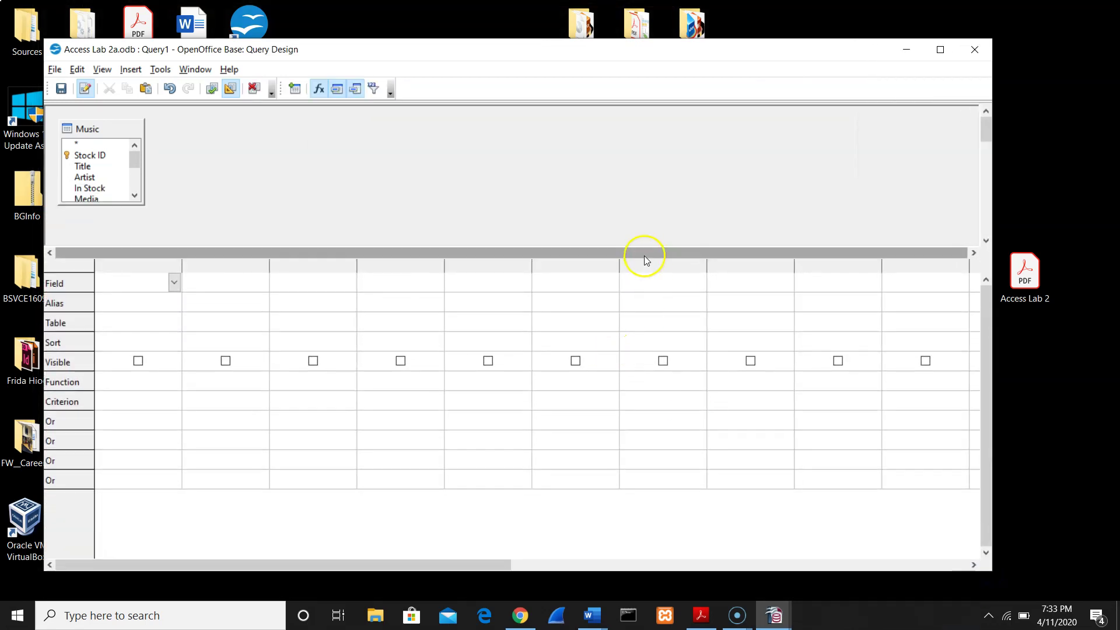
left_click(656, 246)
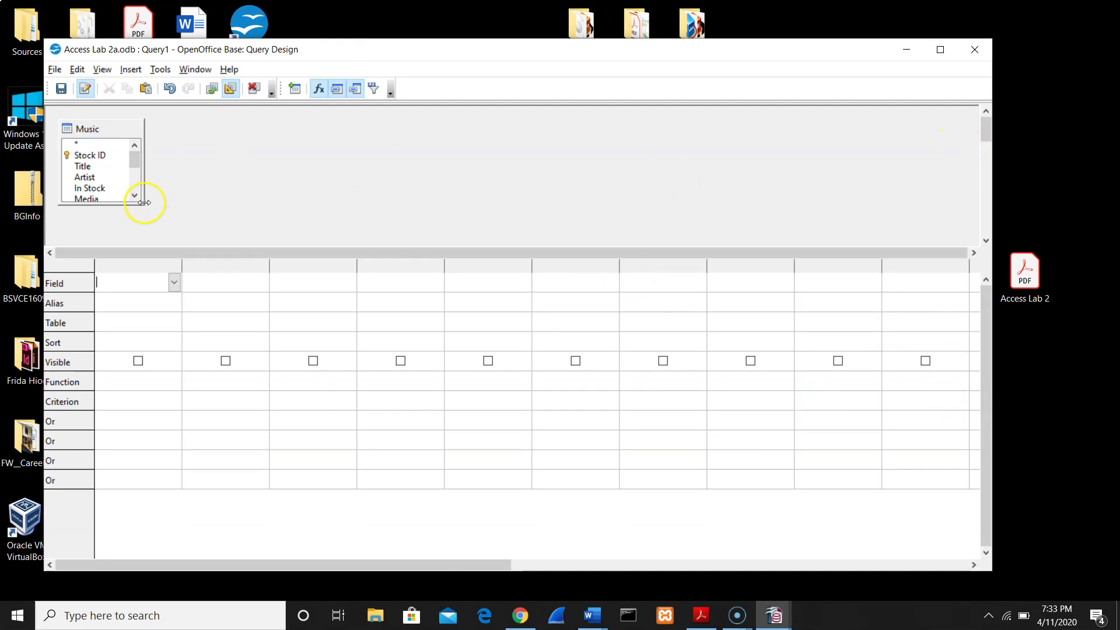
left_click_drag(142, 203, 163, 249)
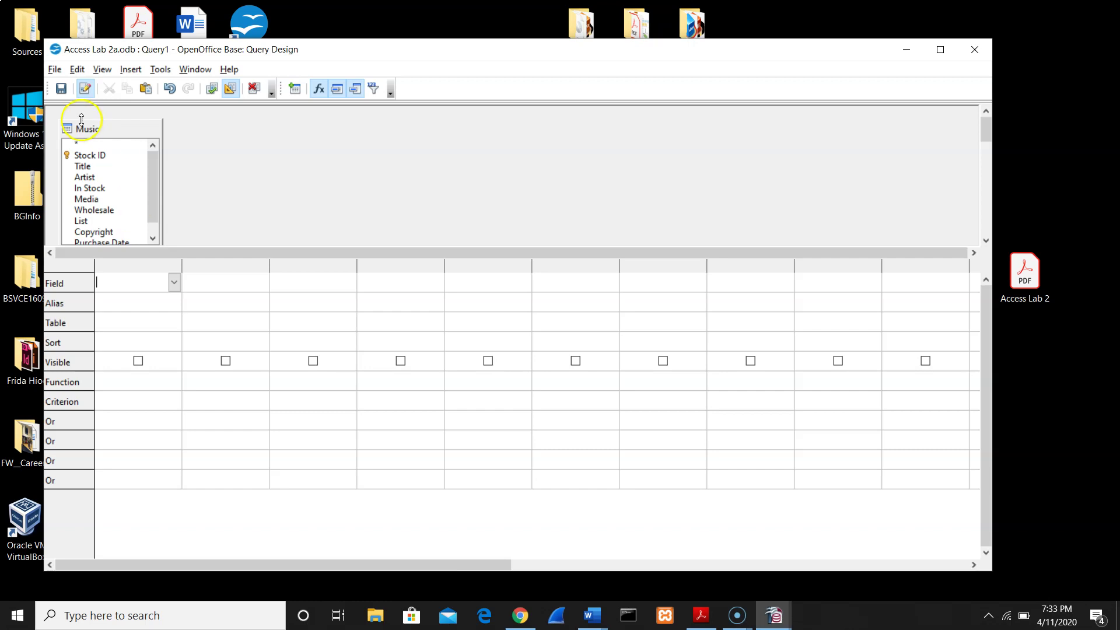
Add the Title, Artist, Media and Copyright fields from the Music table to the query grid.
left_click(83, 168)
double_click(85, 168)
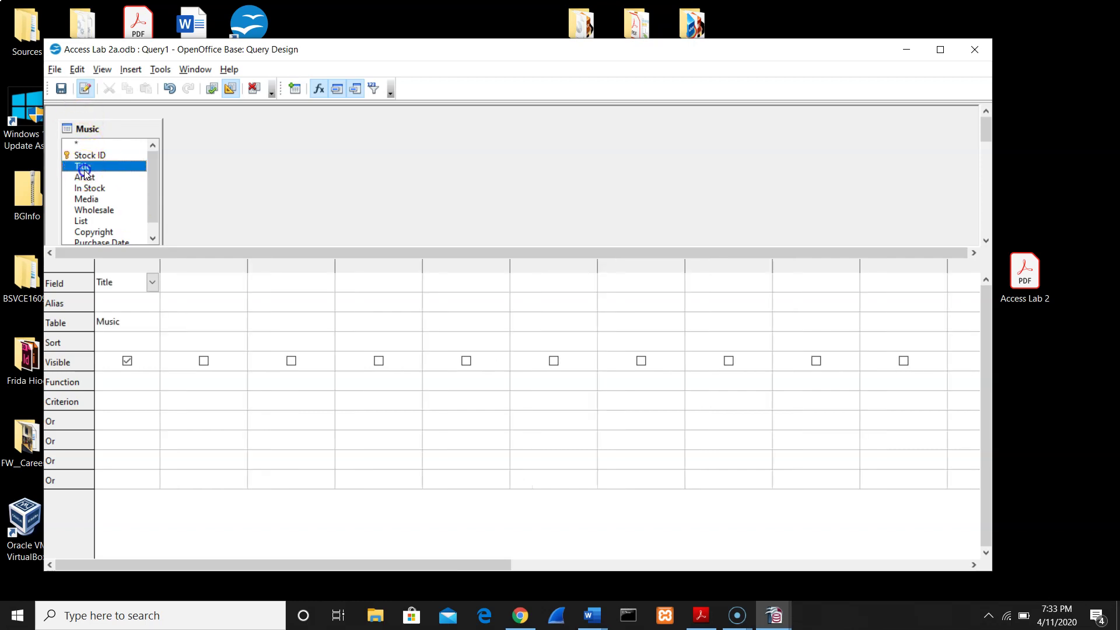
double_click(85, 176)
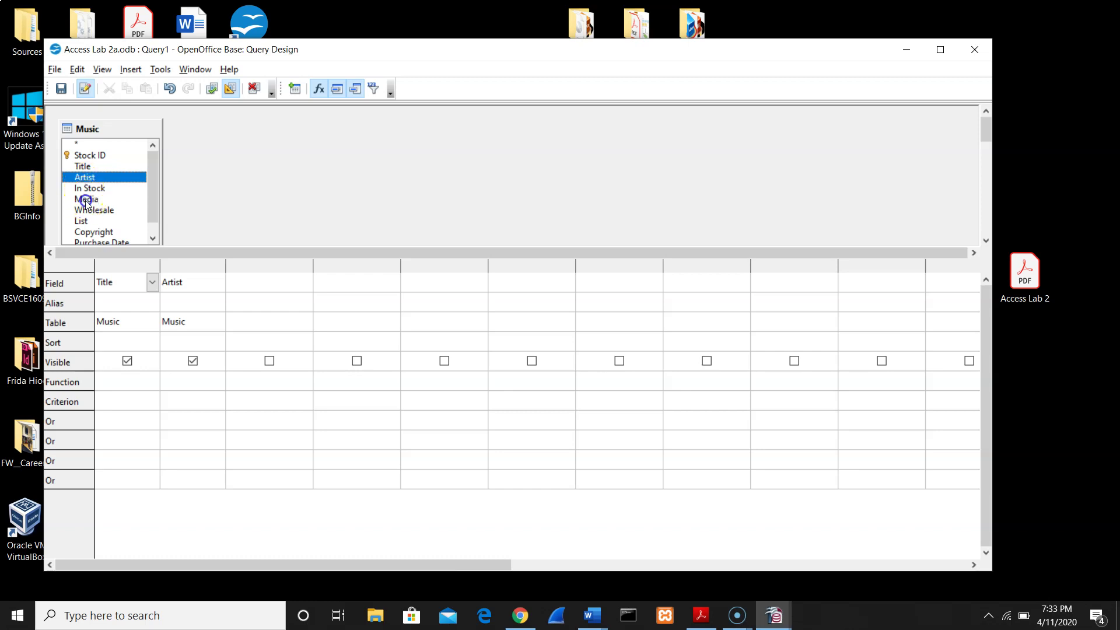
double_click(86, 200)
double_click(91, 232)
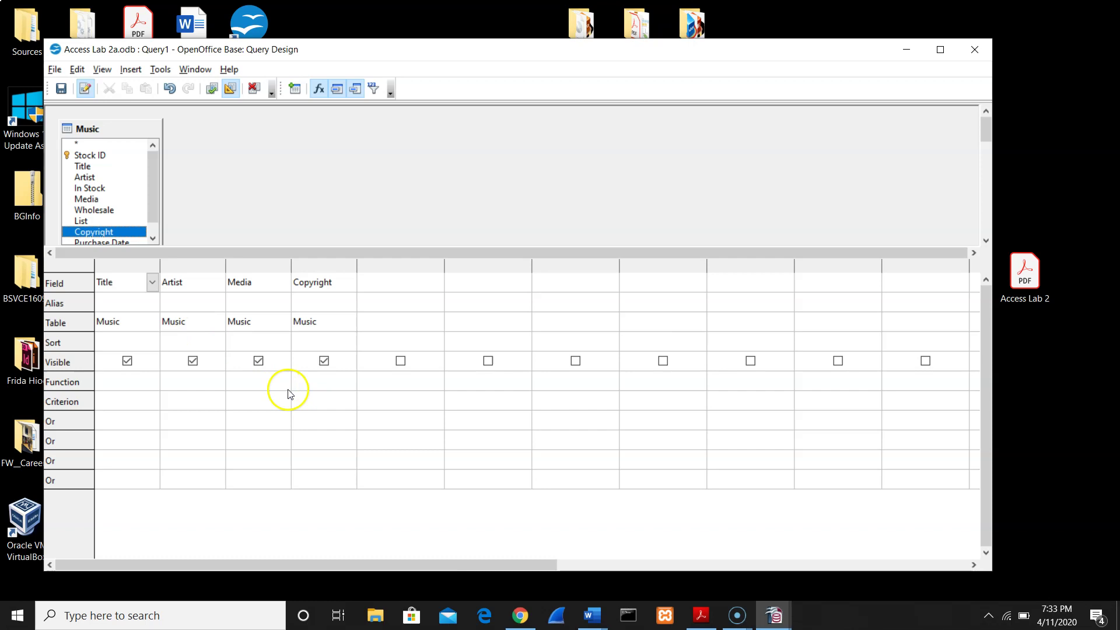
Set the criterion of the Copyright field to 1998.
left_click(305, 387)
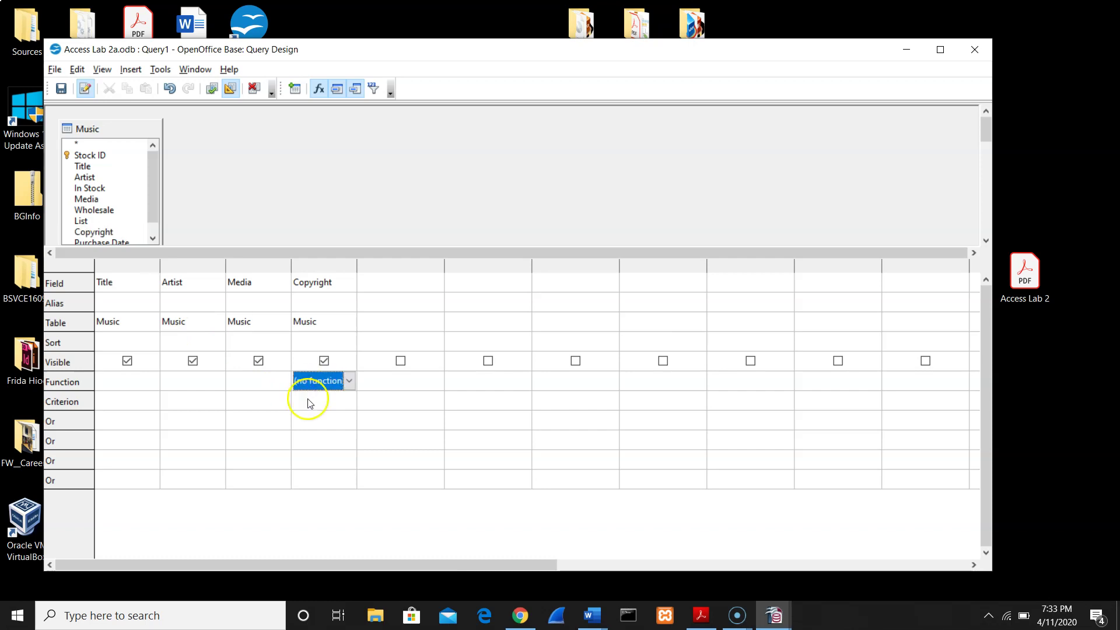
left_click(308, 398)
type("199")
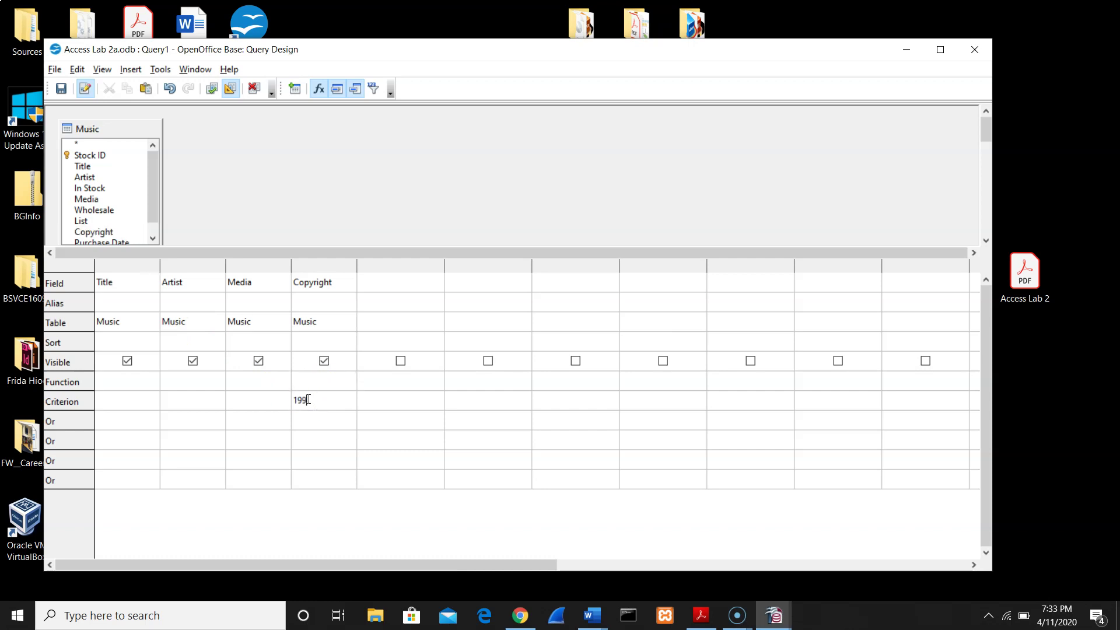
type("8")
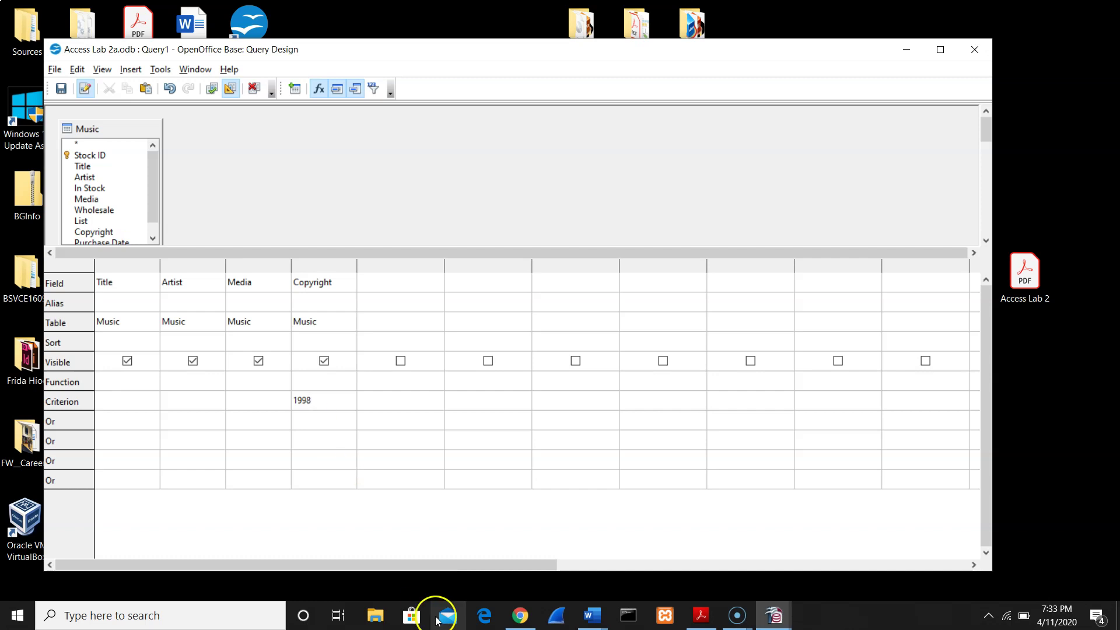
Check the query 3 requirements in the Access Lab 2 Instruction document in Word and return to the query design.
left_click(596, 617)
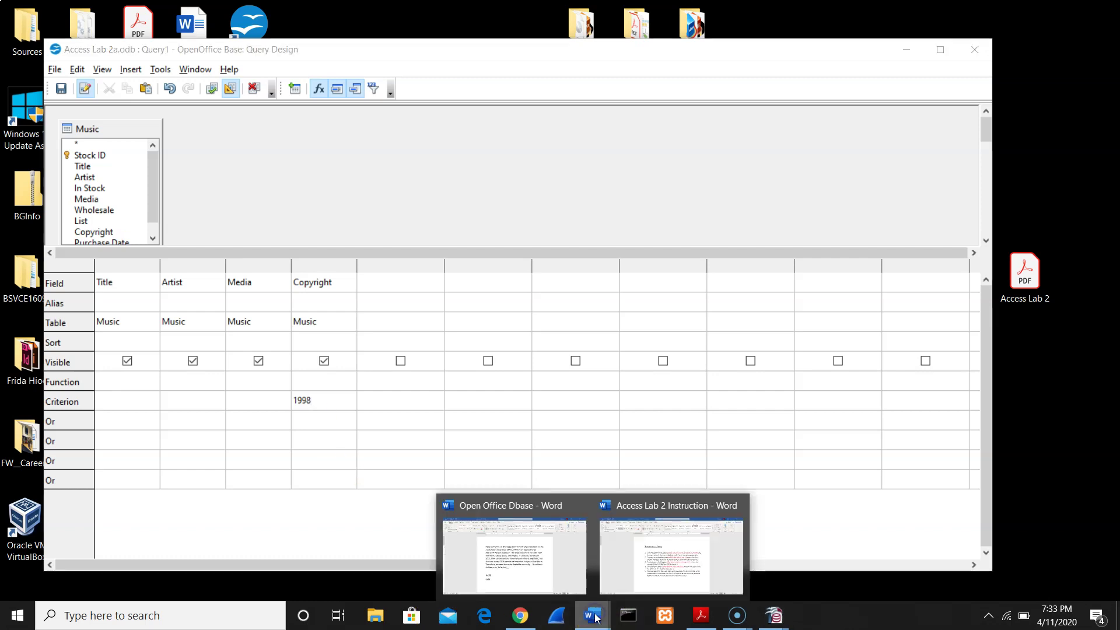
left_click(638, 574)
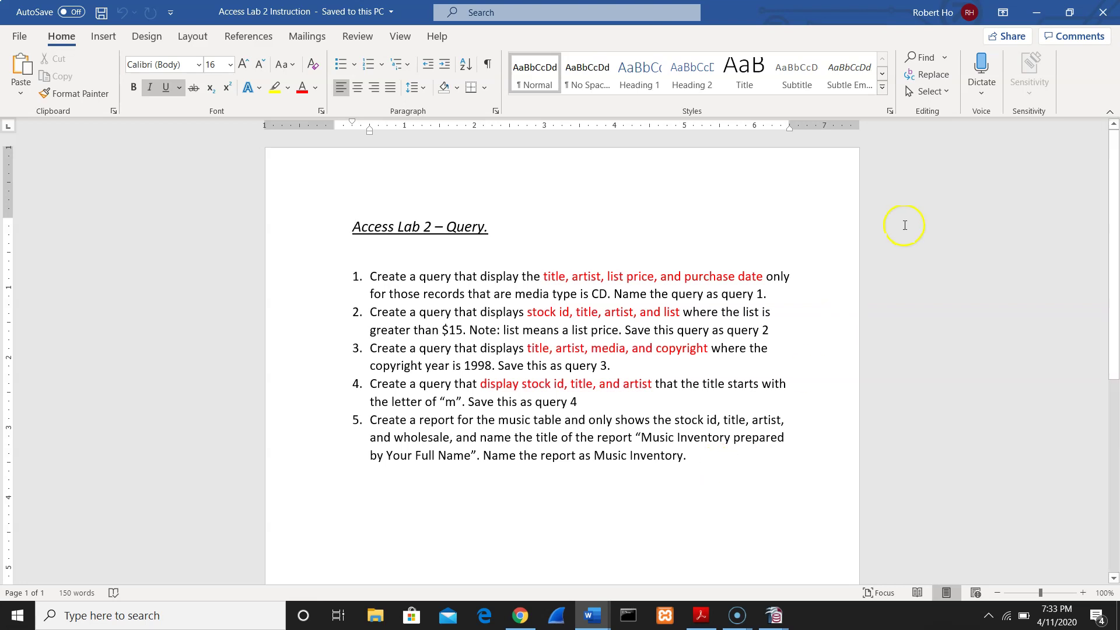
left_click(1036, 13)
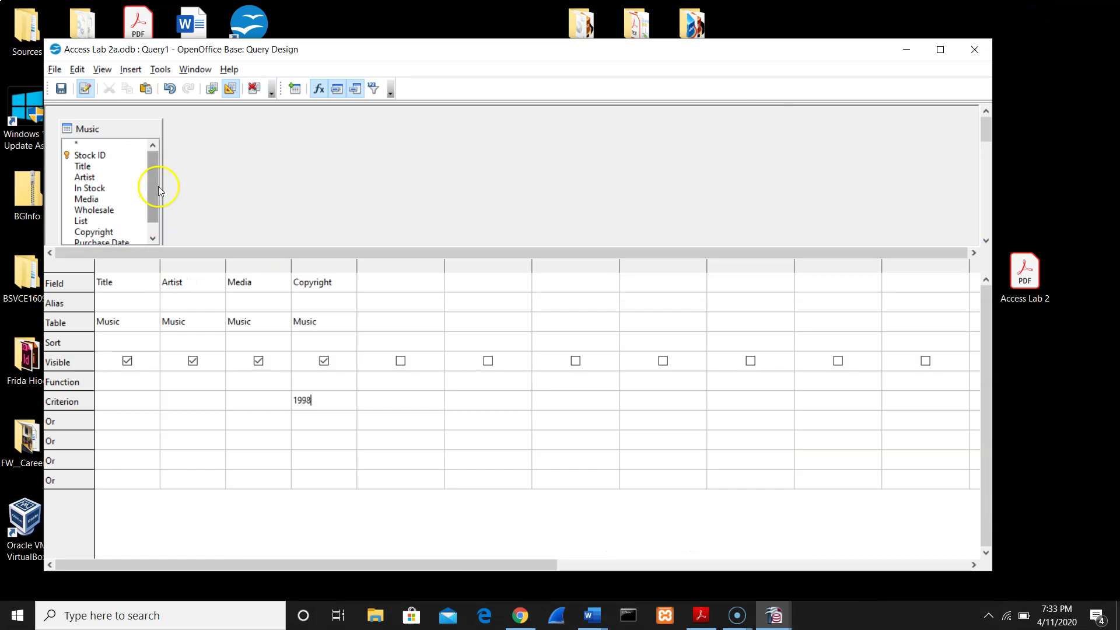
Run the 1998 copyright query and save it as Query3, closing its design window.
left_click(210, 88)
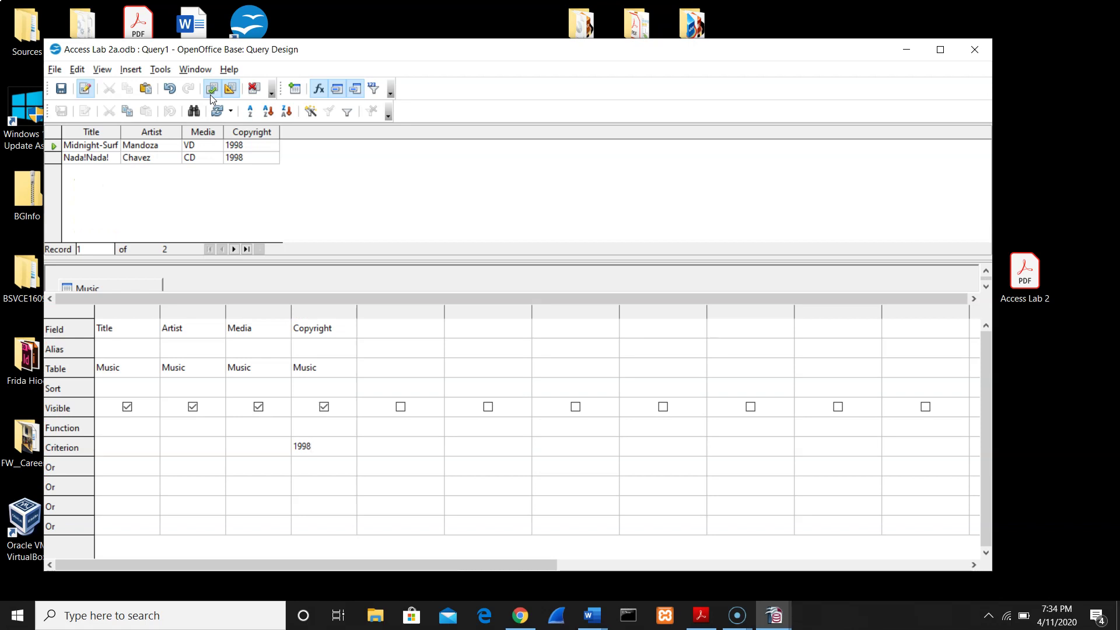
left_click(54, 69)
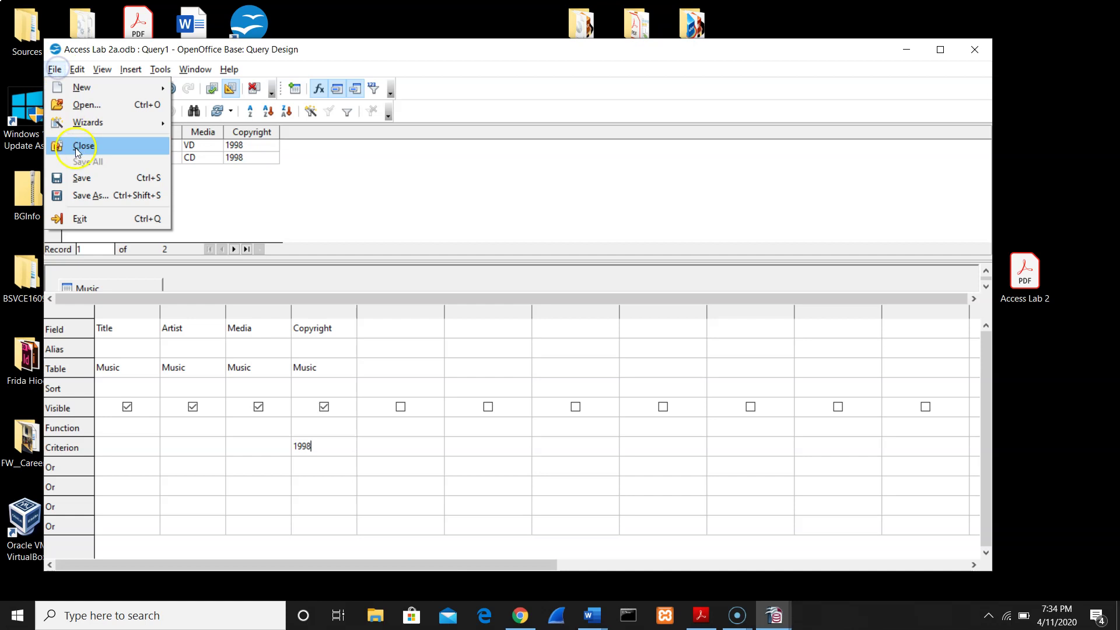
left_click(84, 194)
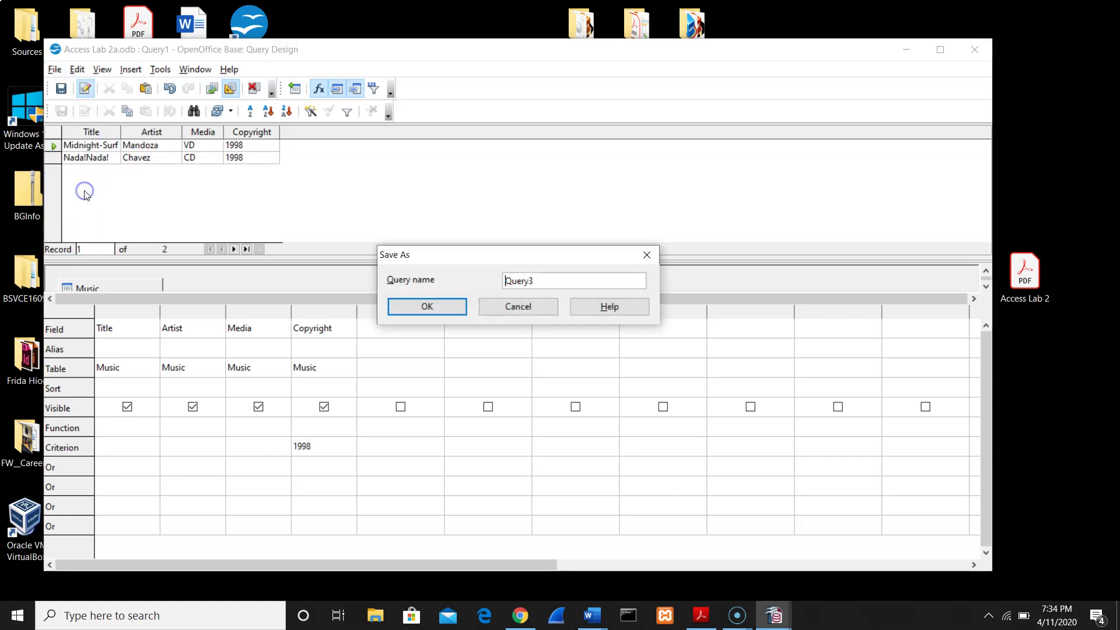
left_click(414, 307)
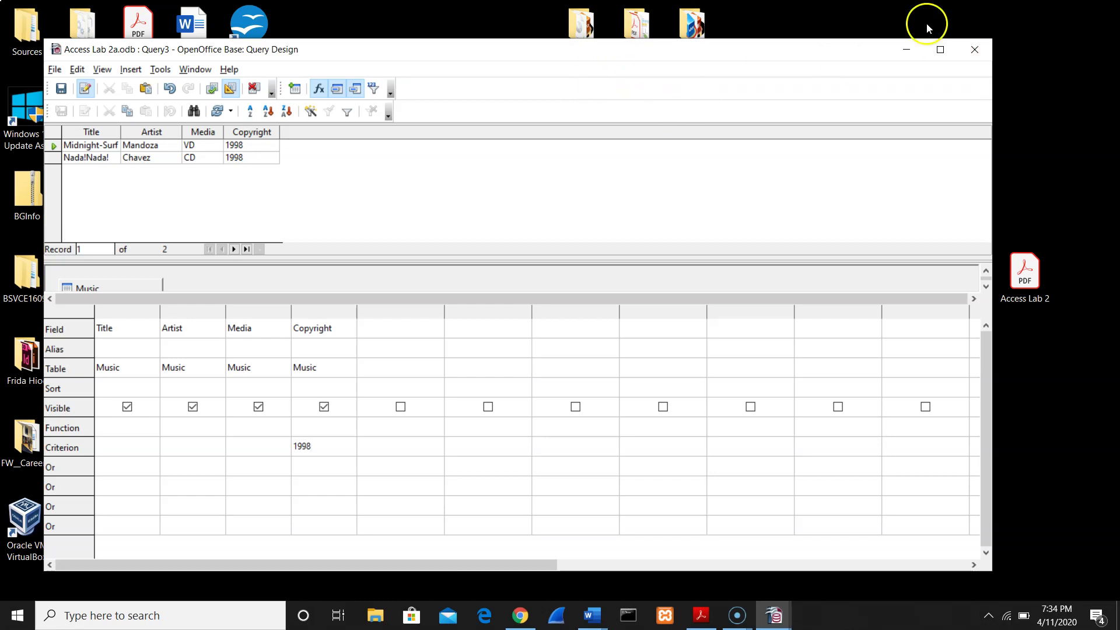
left_click(973, 46)
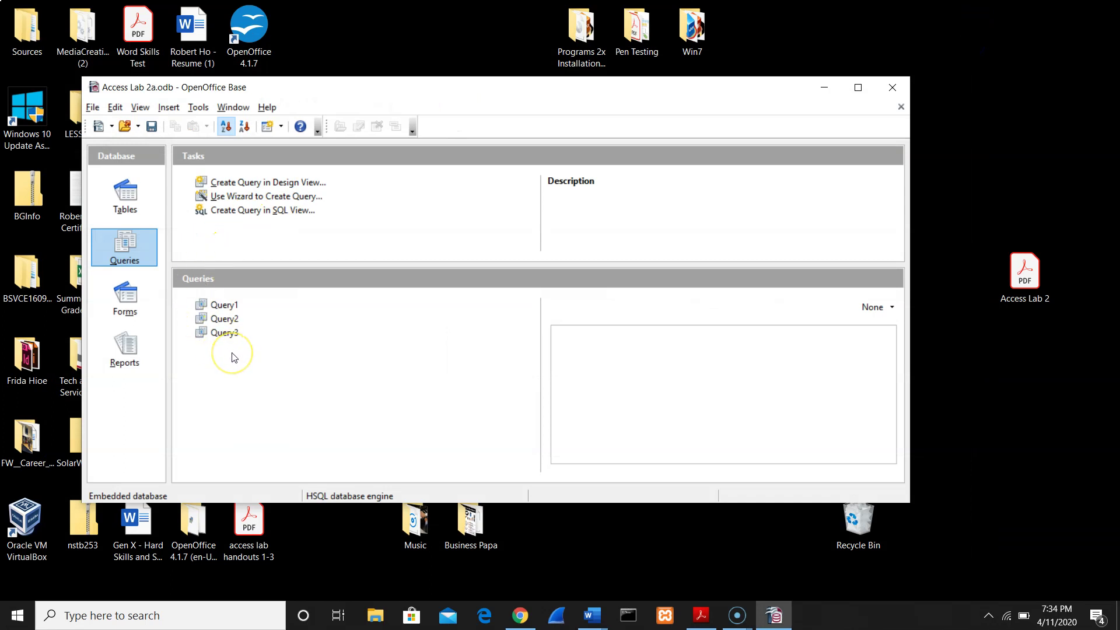
Create another query in Design View with the Music table and enlarge its window and field list.
left_click(249, 183)
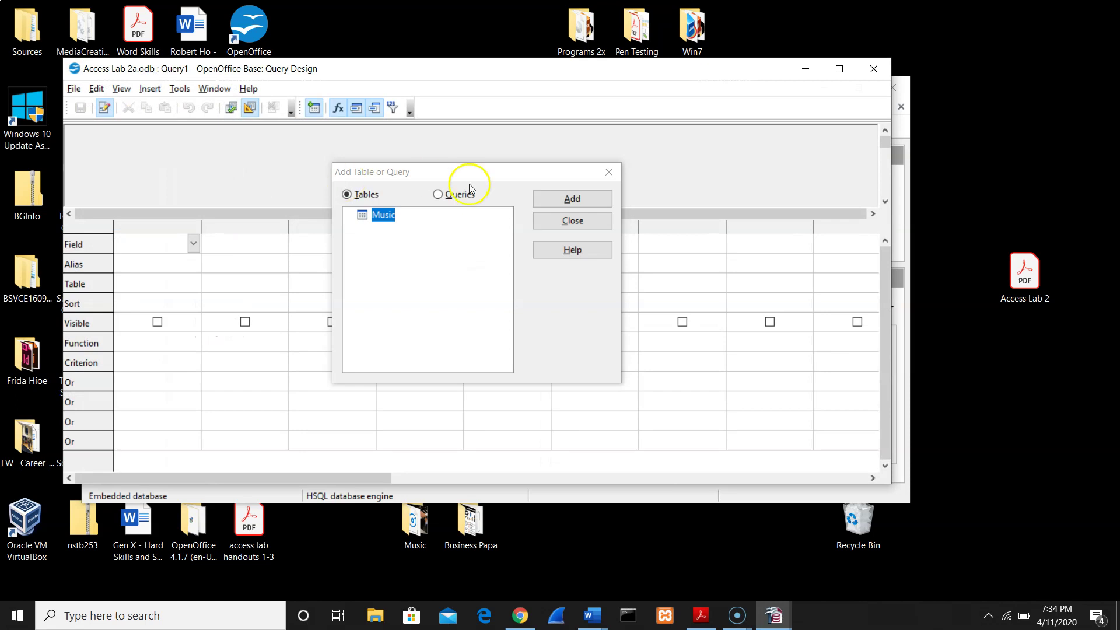
left_click(544, 199)
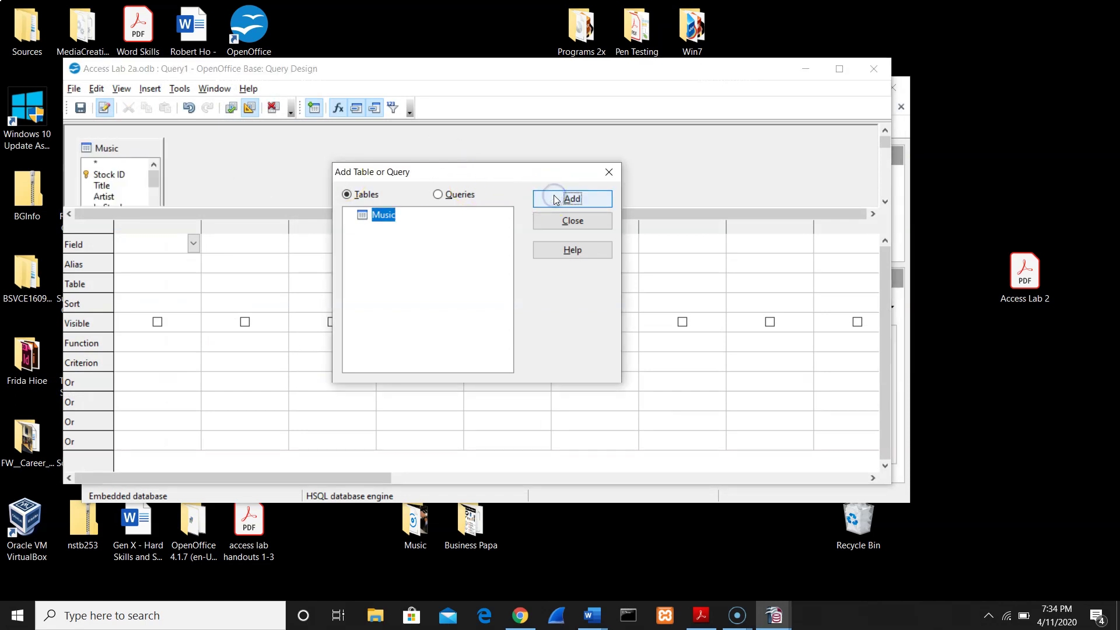
left_click(556, 220)
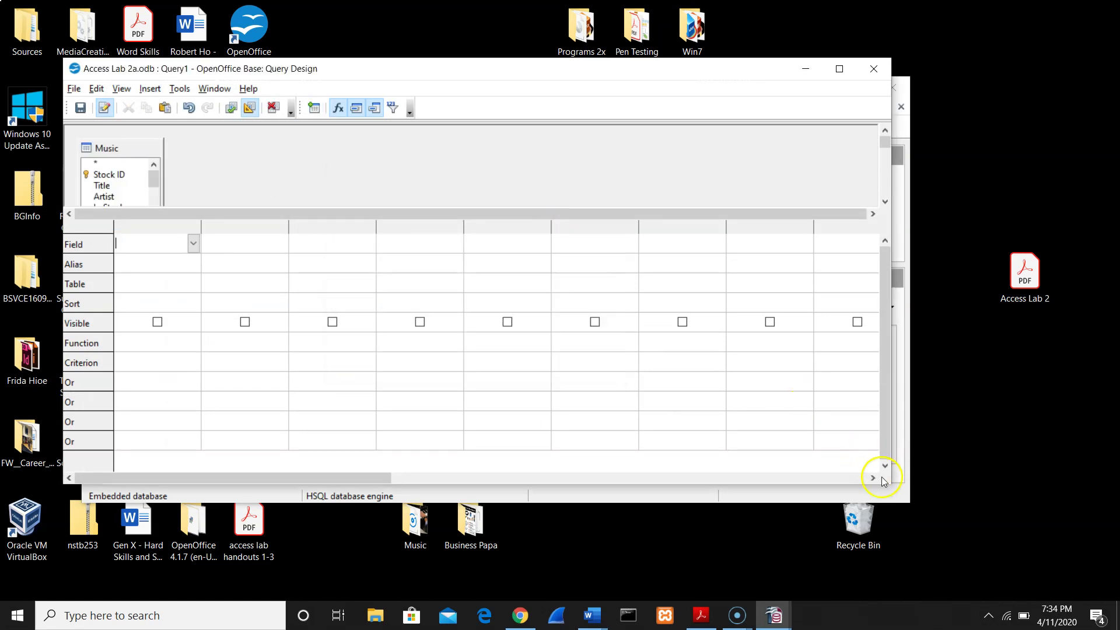
left_click_drag(890, 483, 984, 589)
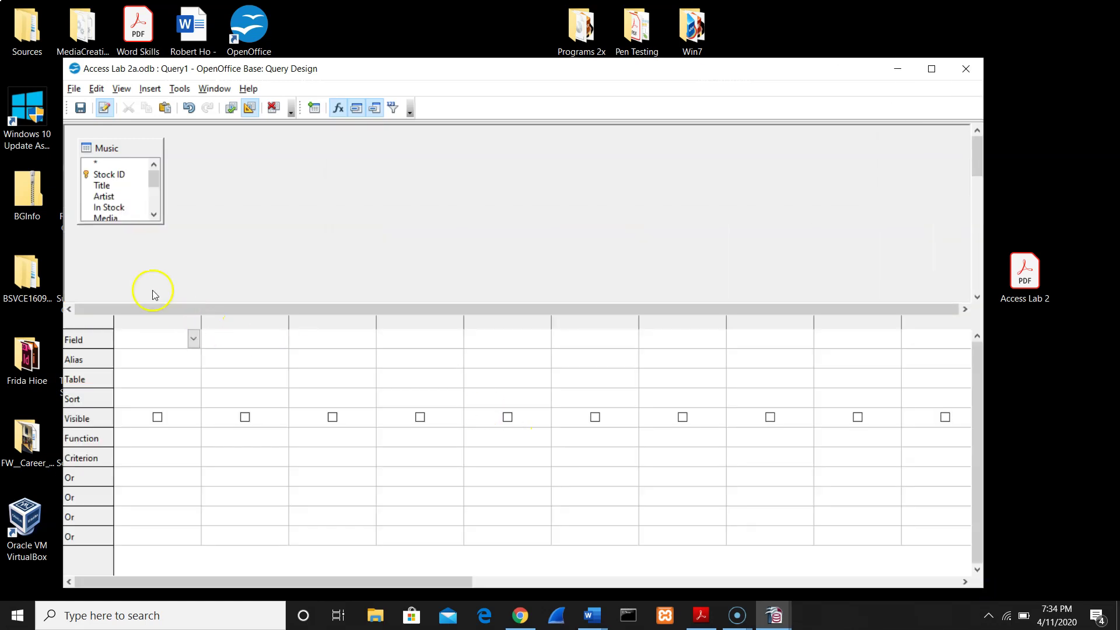
left_click_drag(147, 222, 138, 269)
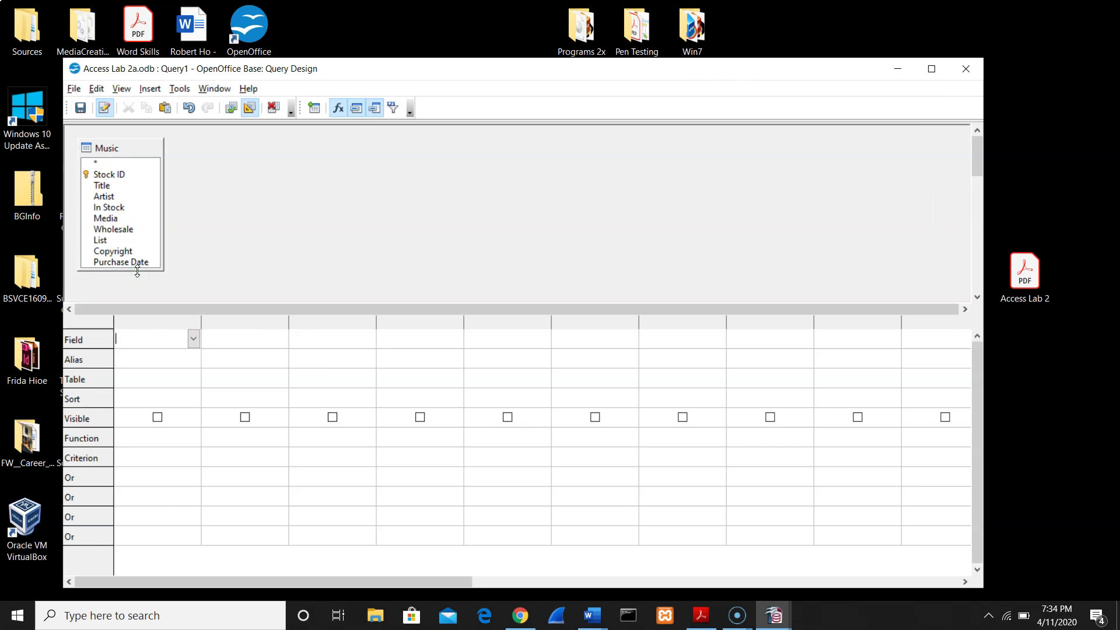
Add the Title and Artist fields from the Music table to the query grid.
left_click(117, 179)
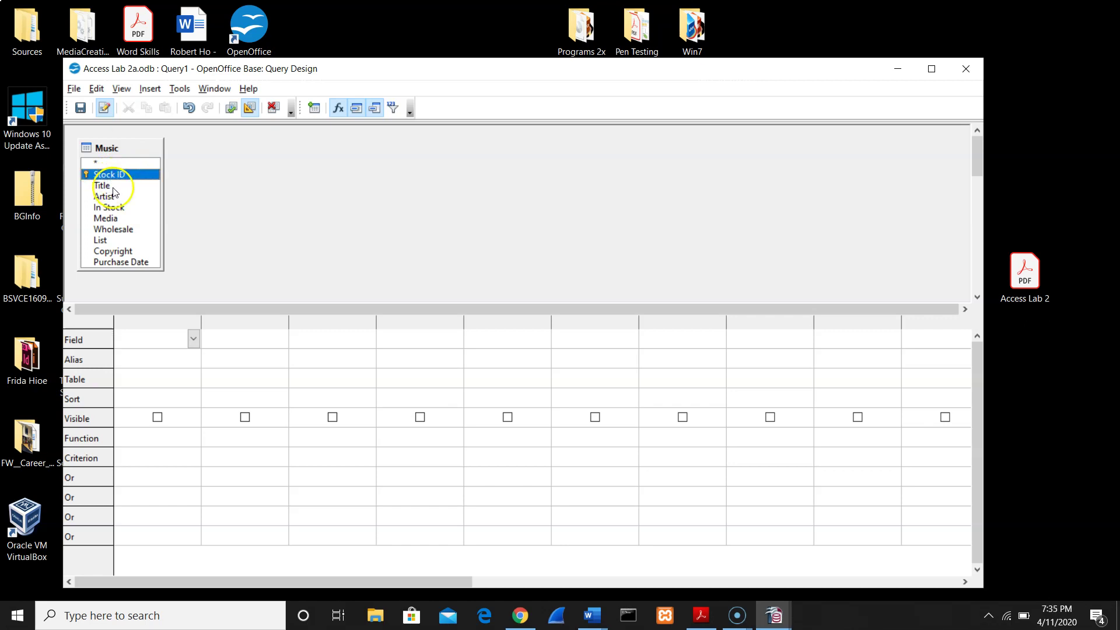
double_click(114, 188)
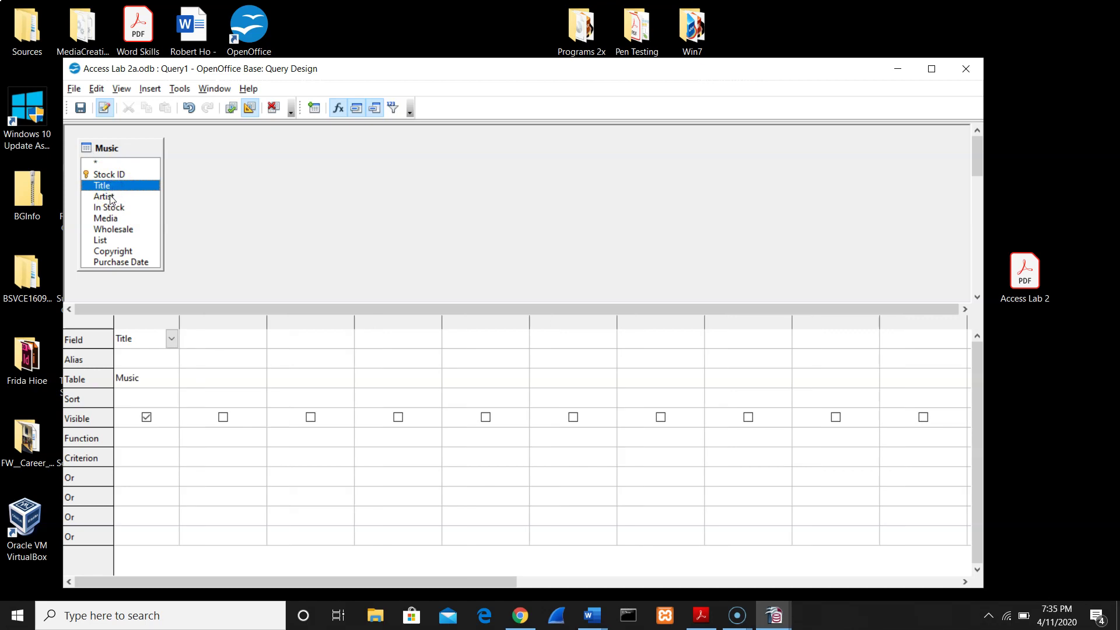
double_click(107, 198)
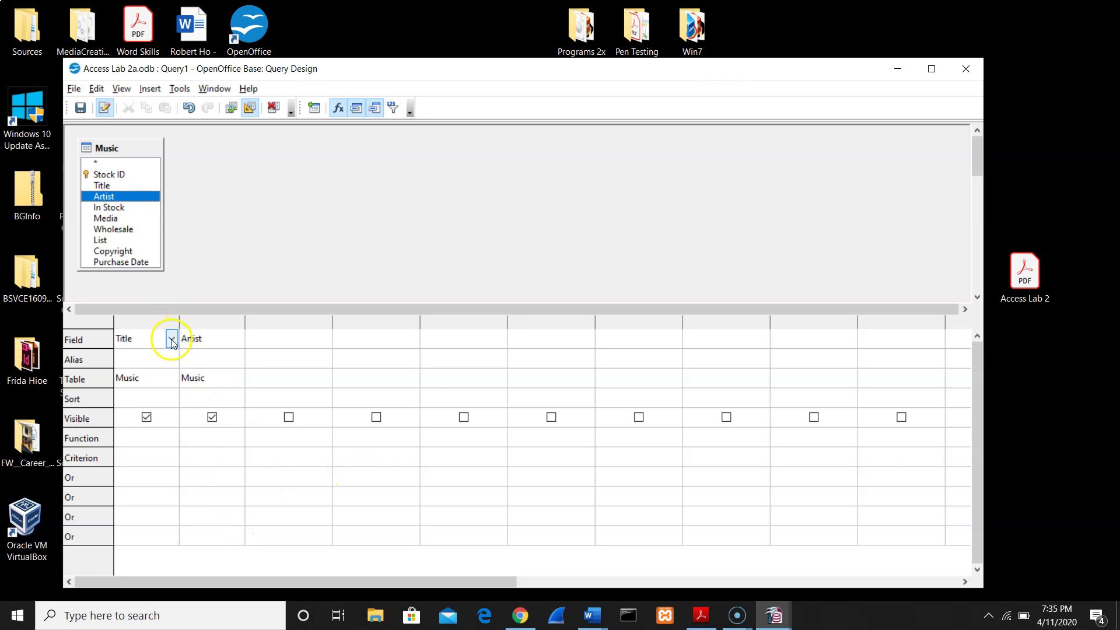
Set the first query column's field to Stock ID and the second column's field to Title.
left_click(194, 344)
left_click(165, 343)
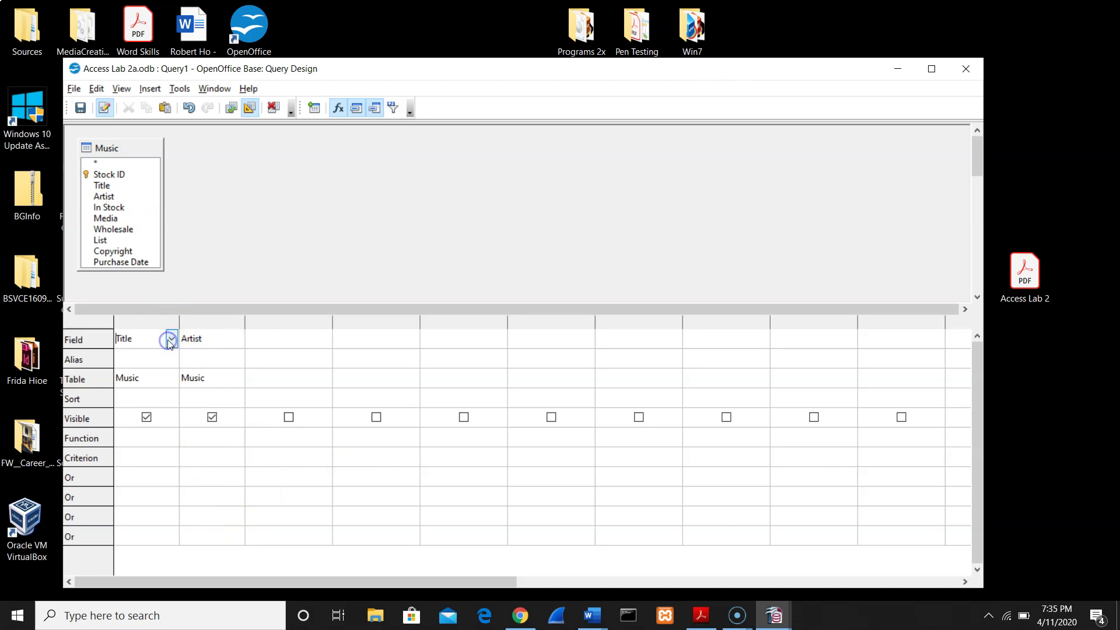
left_click(170, 339)
left_click(161, 364)
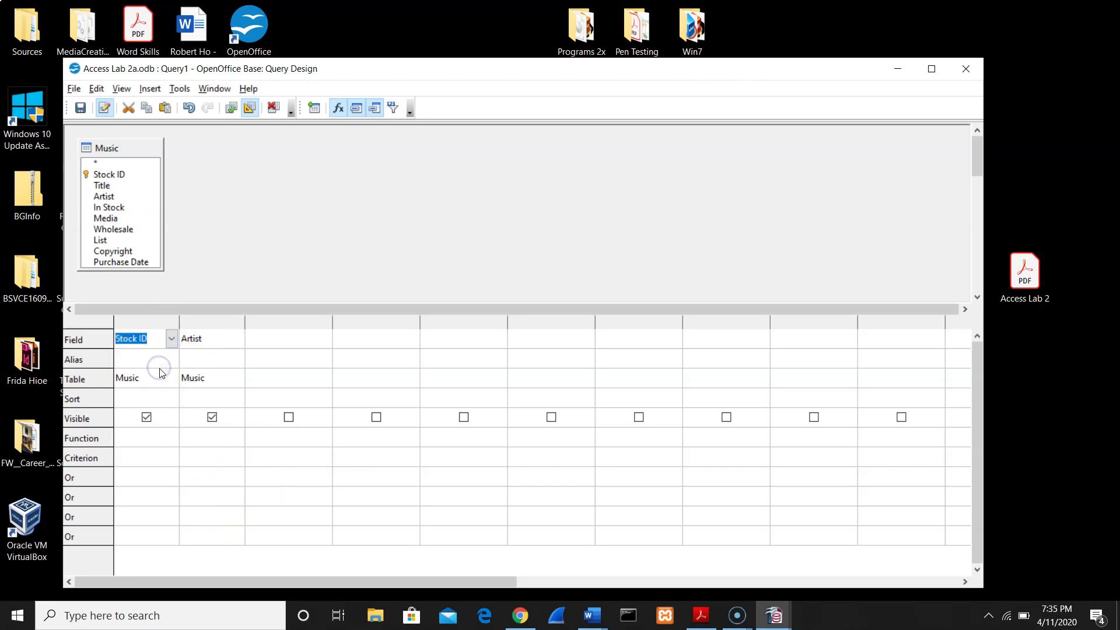
left_click(229, 340)
left_click(237, 339)
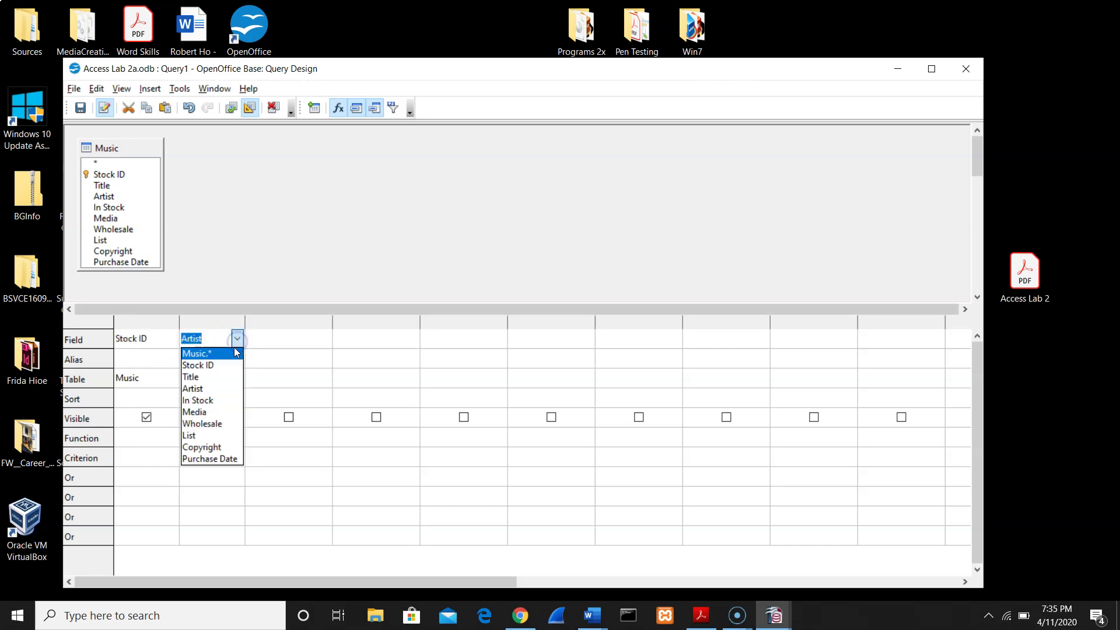
left_click(215, 377)
Add the Artist field from the Music table as the third query column.
left_click(273, 339)
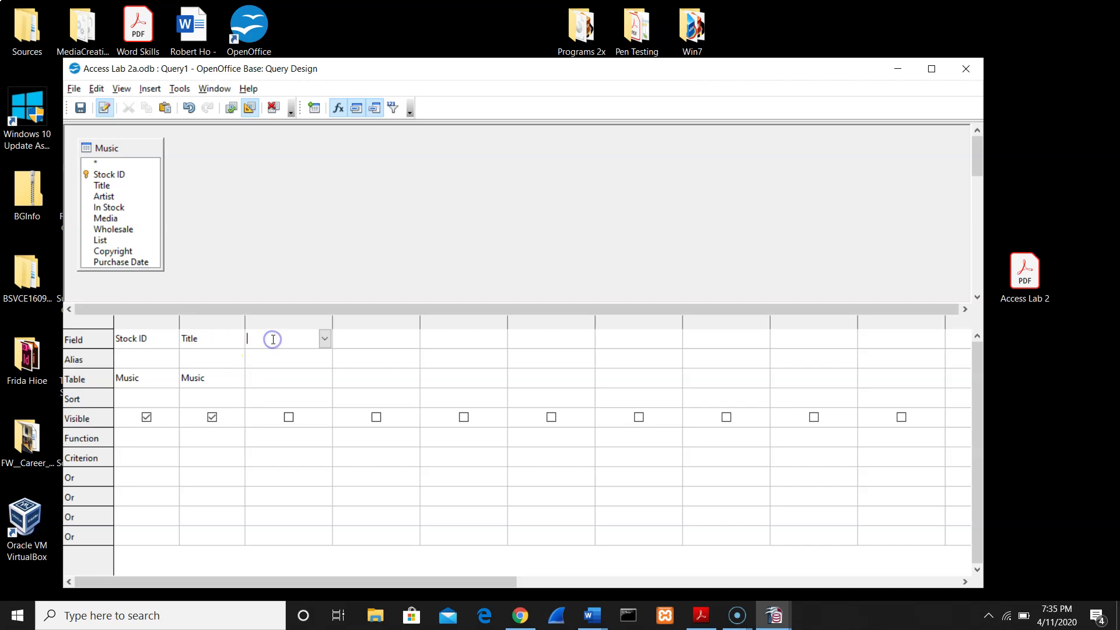
left_click(87, 158)
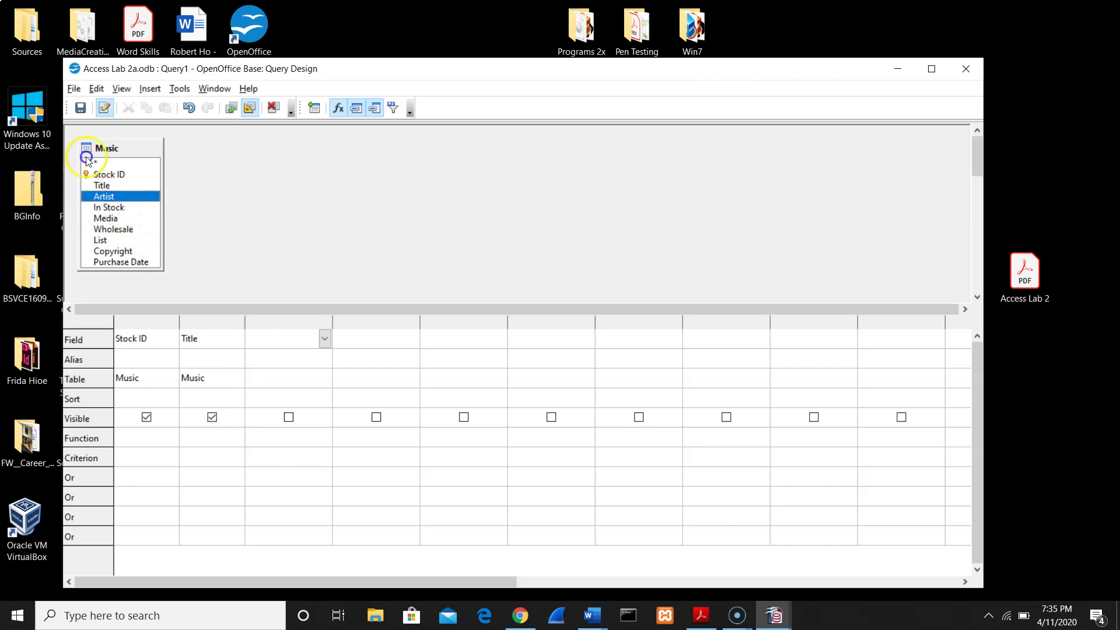
double_click(105, 196)
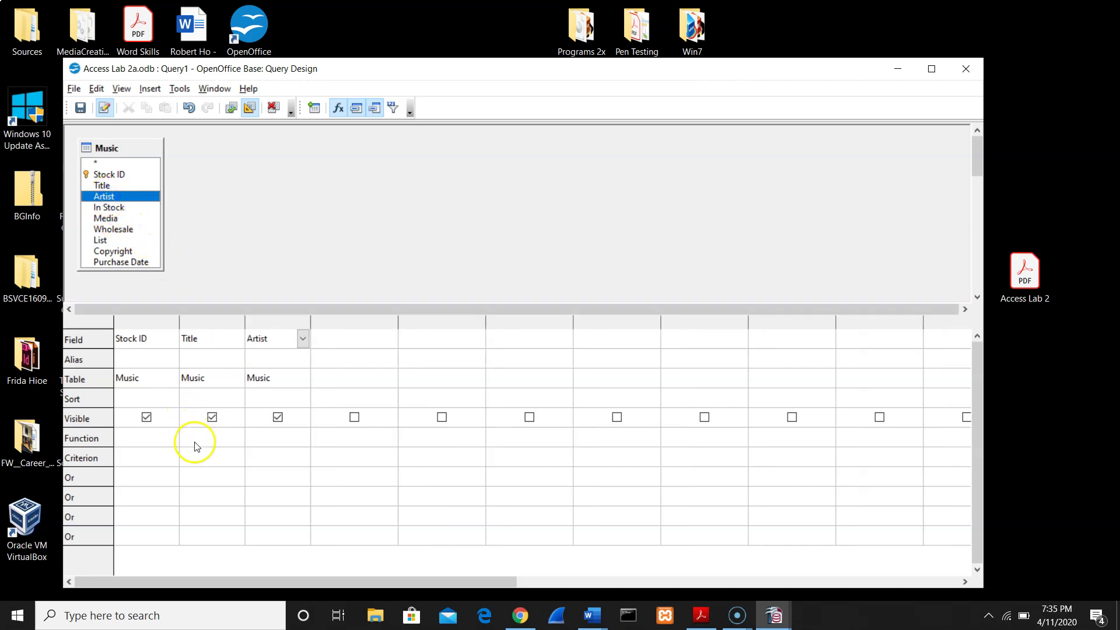
Check item 4 in the Access Lab 2 Instruction document, set the Title column's criterion to m*, and run the query.
left_click(195, 458)
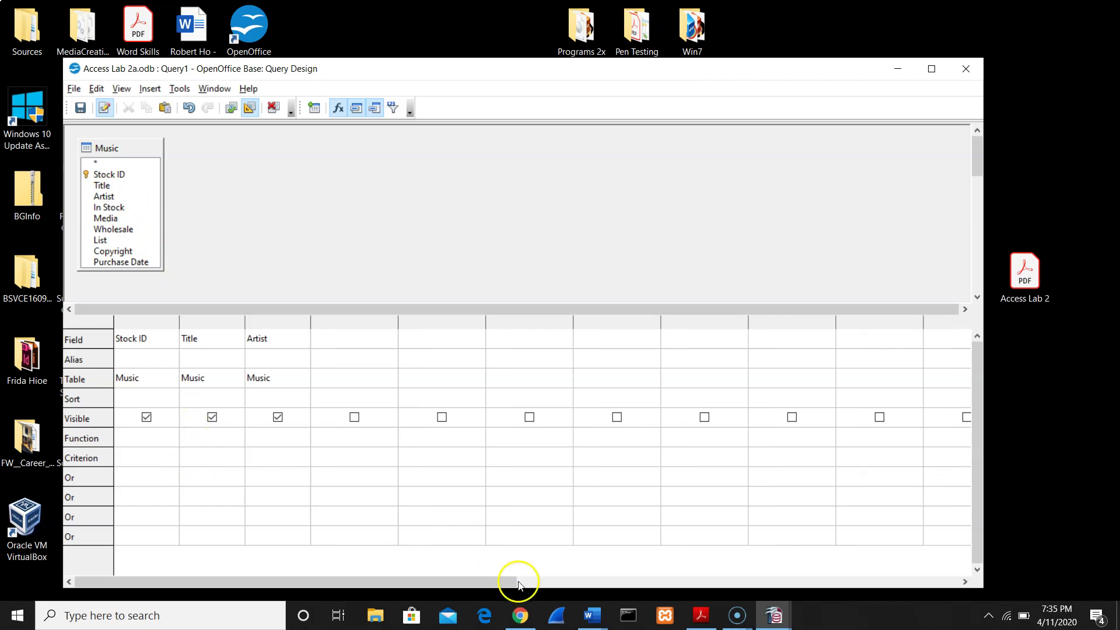
mouse_move(595, 626)
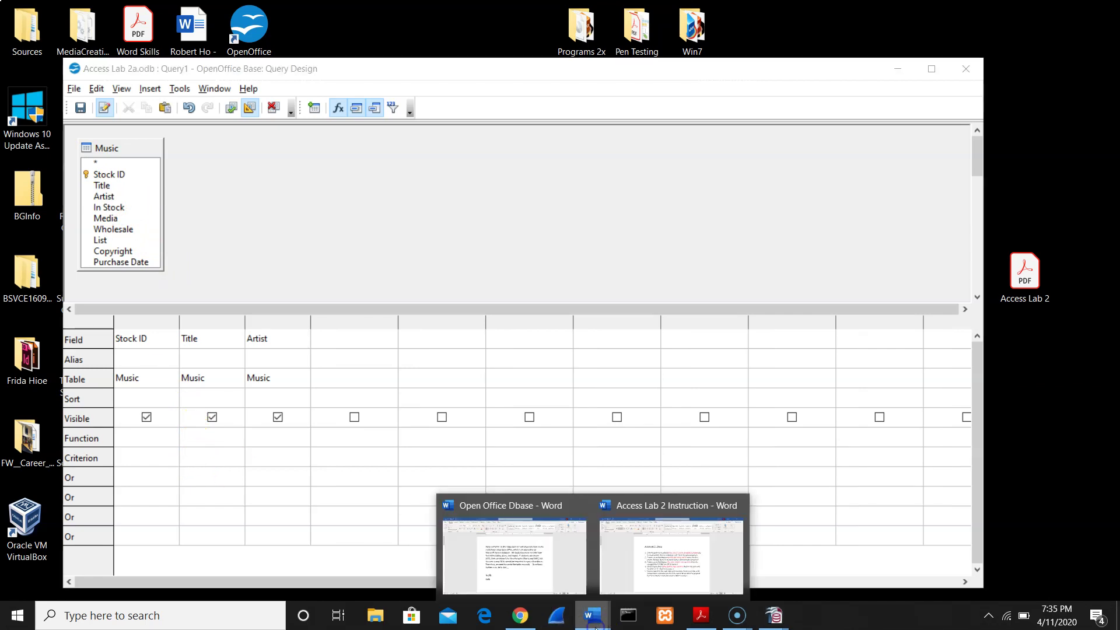
left_click(639, 564)
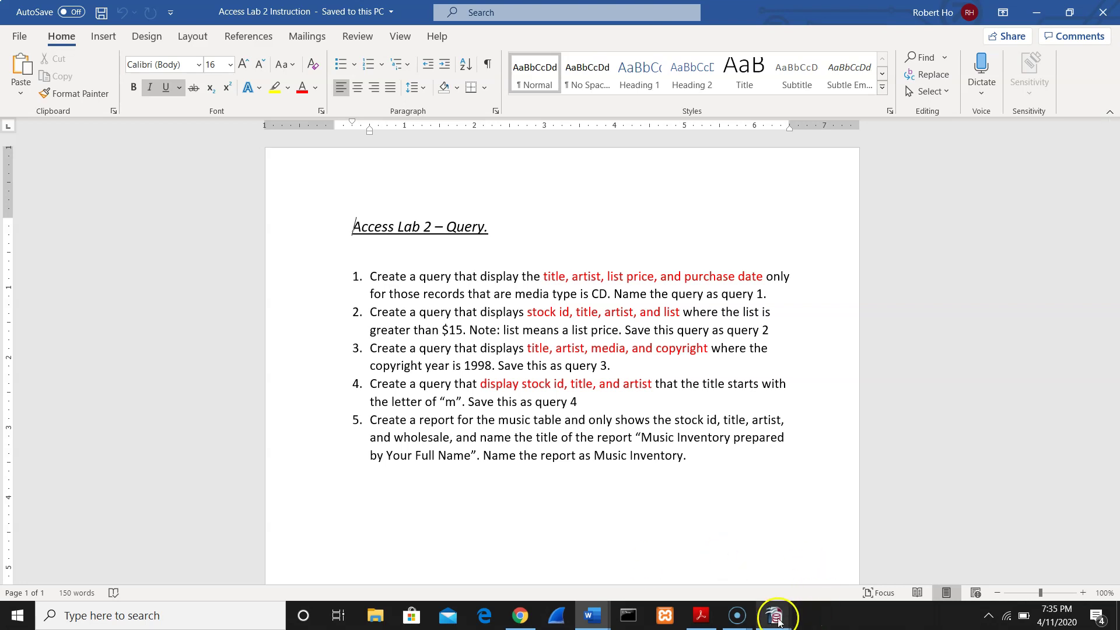
mouse_move(773, 622)
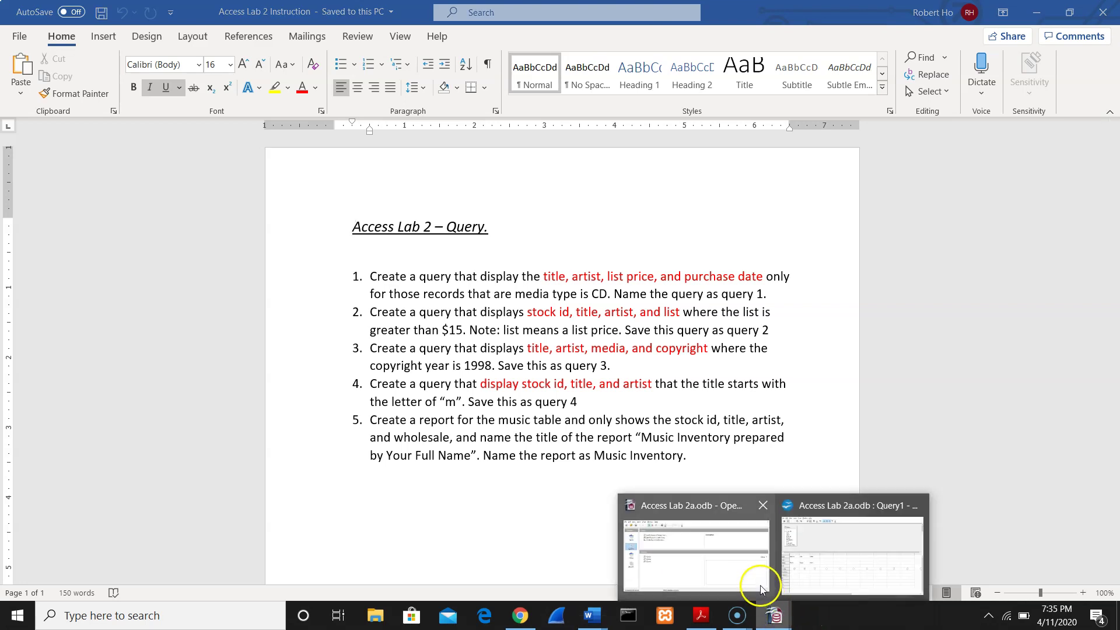
left_click(818, 559)
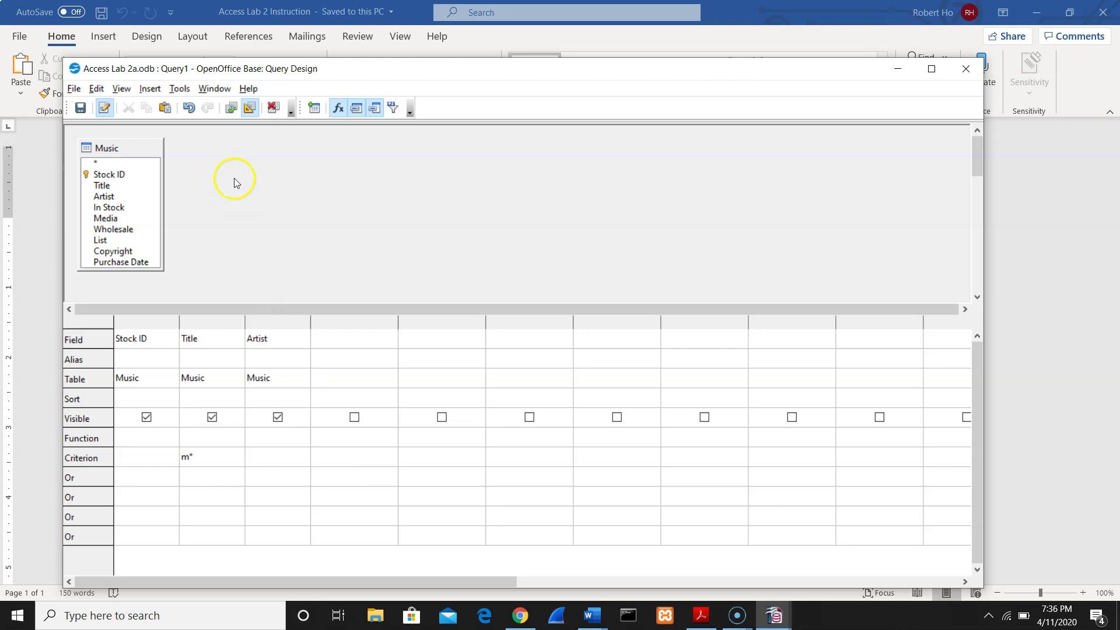
left_click(230, 113)
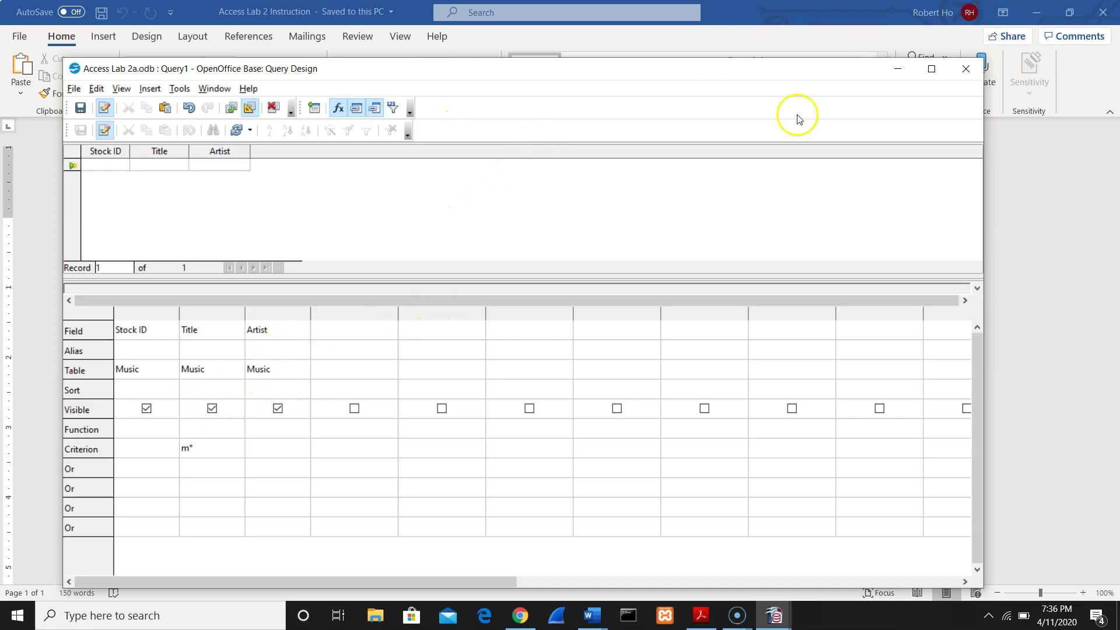
Close the query design without saving its changes and bring back the Access Lab 2a database window.
left_click(966, 68)
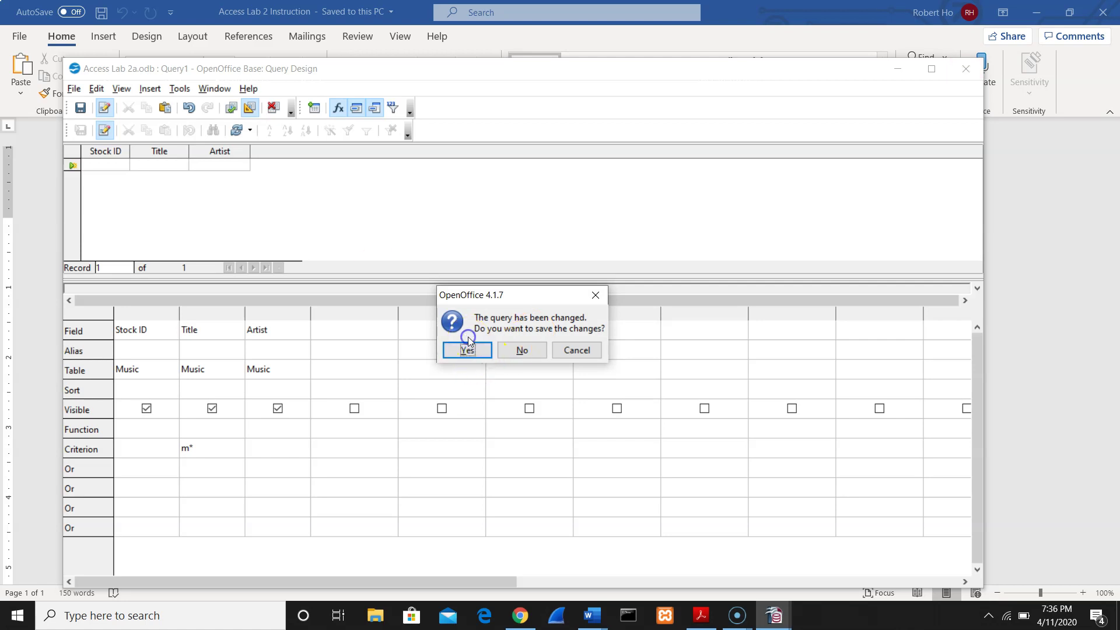
left_click(516, 350)
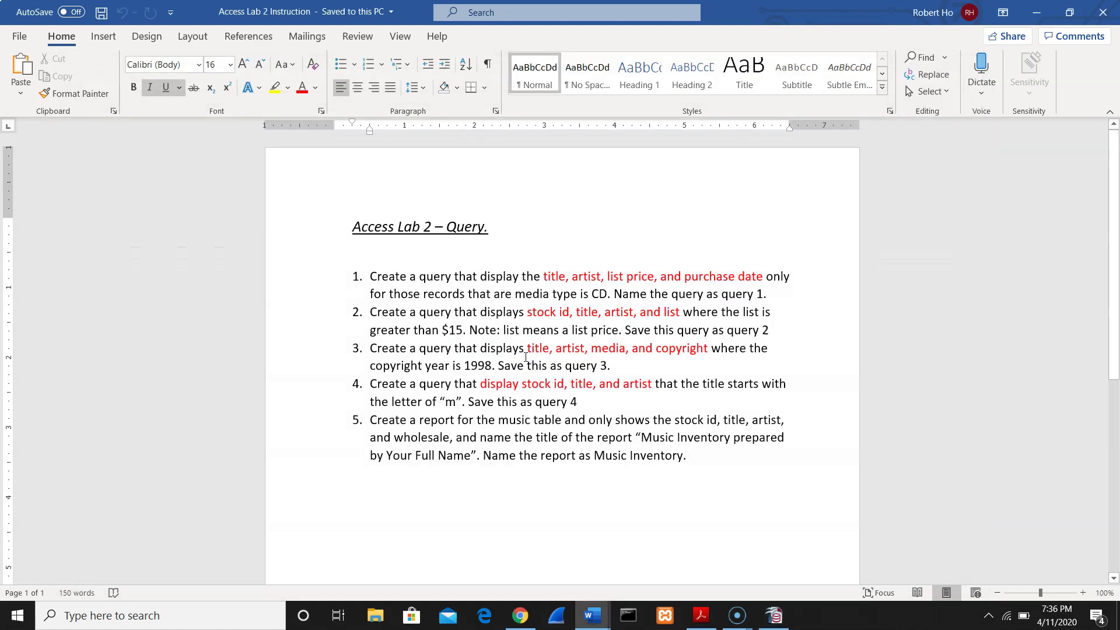
left_click(774, 618)
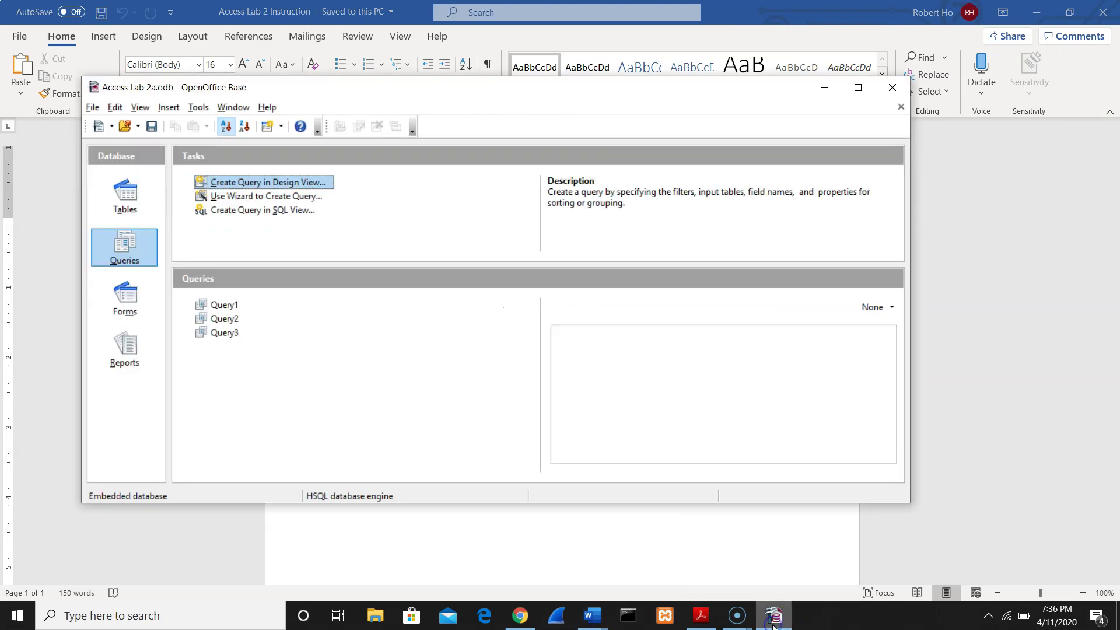
Open the Music table to review its title records, and close it again.
left_click(140, 209)
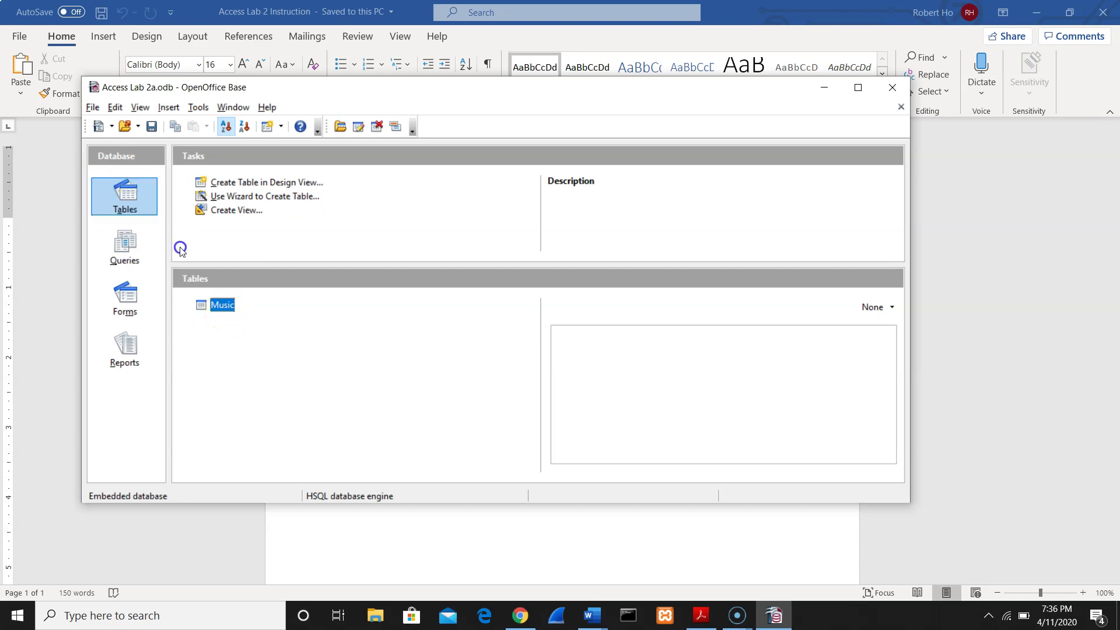
double_click(222, 305)
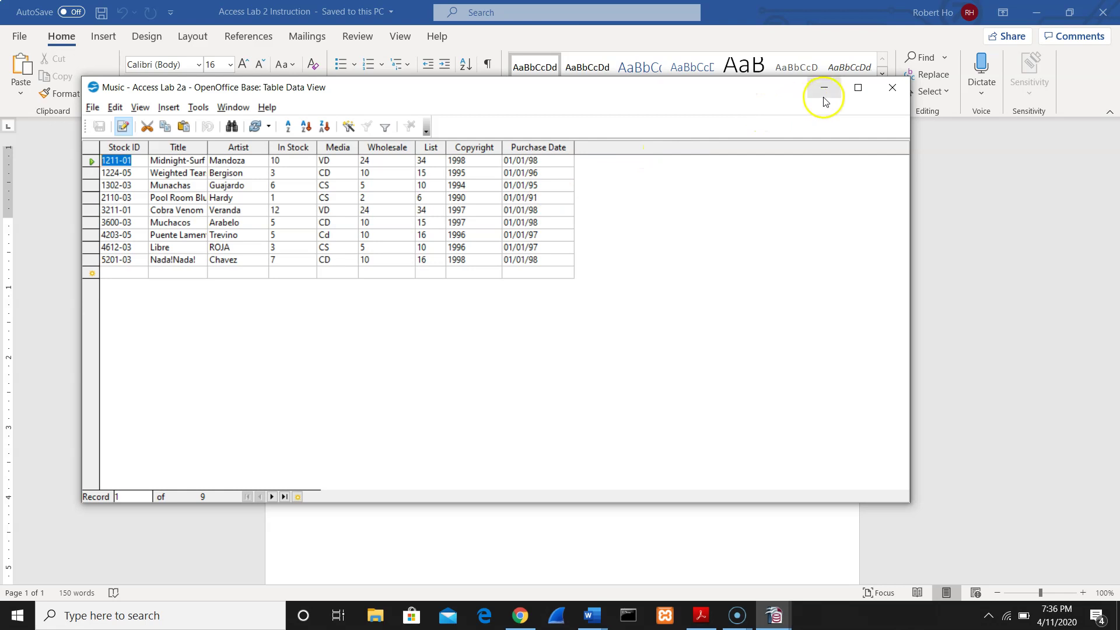
left_click(892, 88)
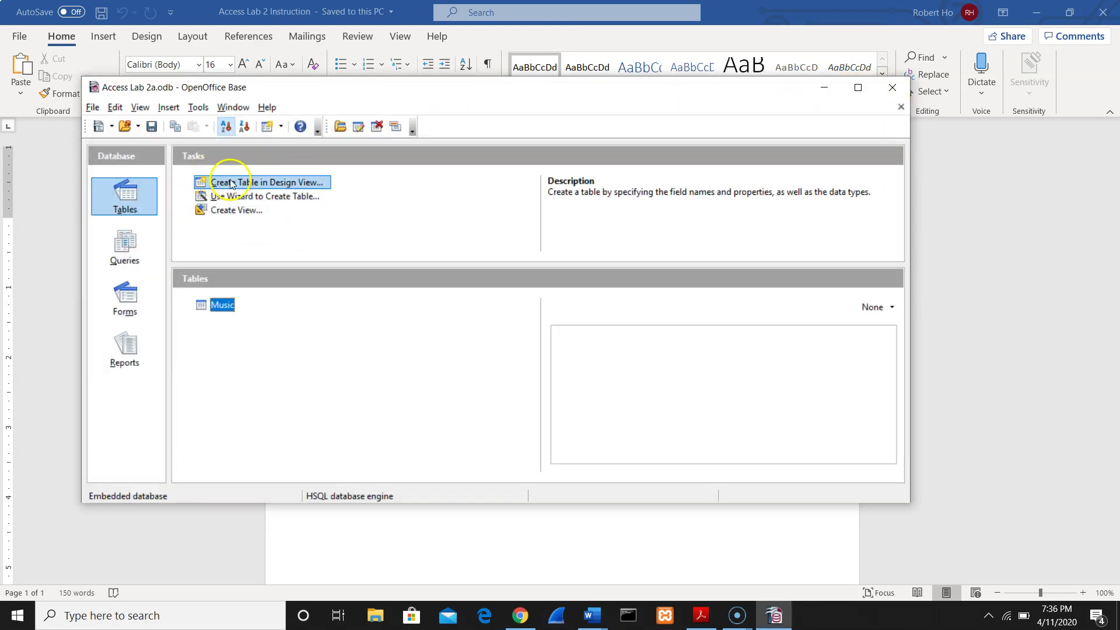
Create a query in Design View with the Music table, maximize its window, and enlarge the Music field list.
left_click(125, 248)
left_click(306, 185)
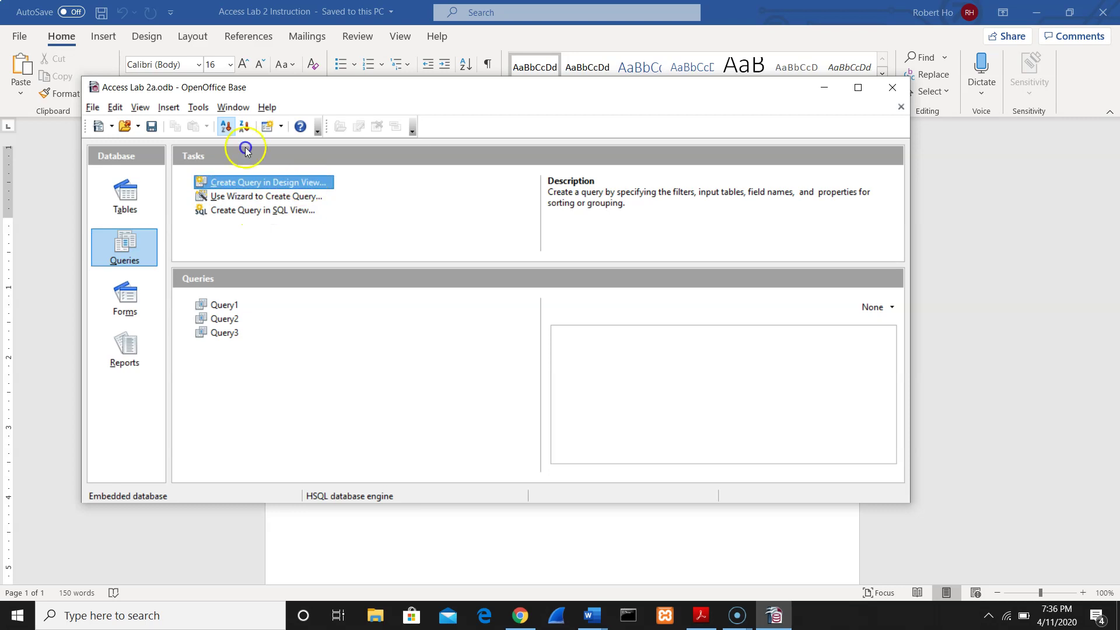
left_click(589, 233)
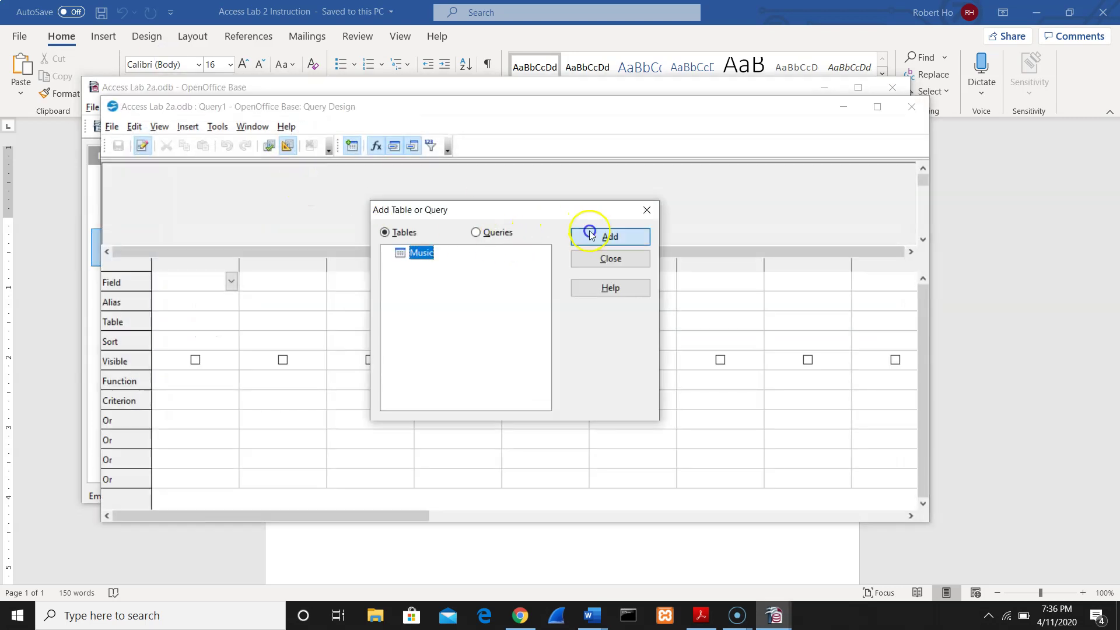
left_click(607, 262)
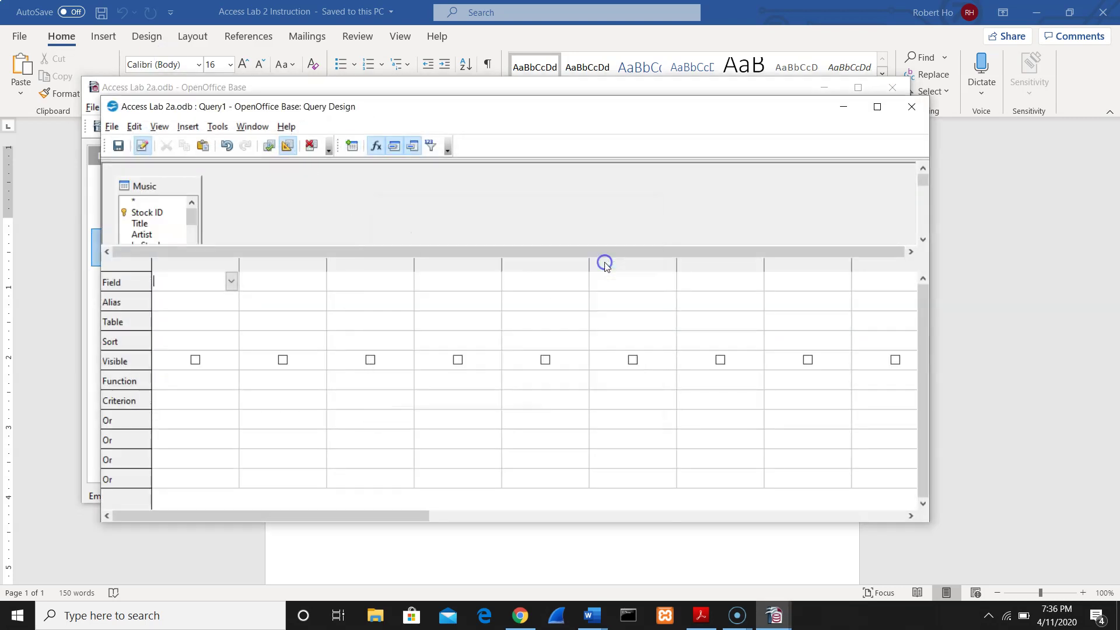
left_click(877, 107)
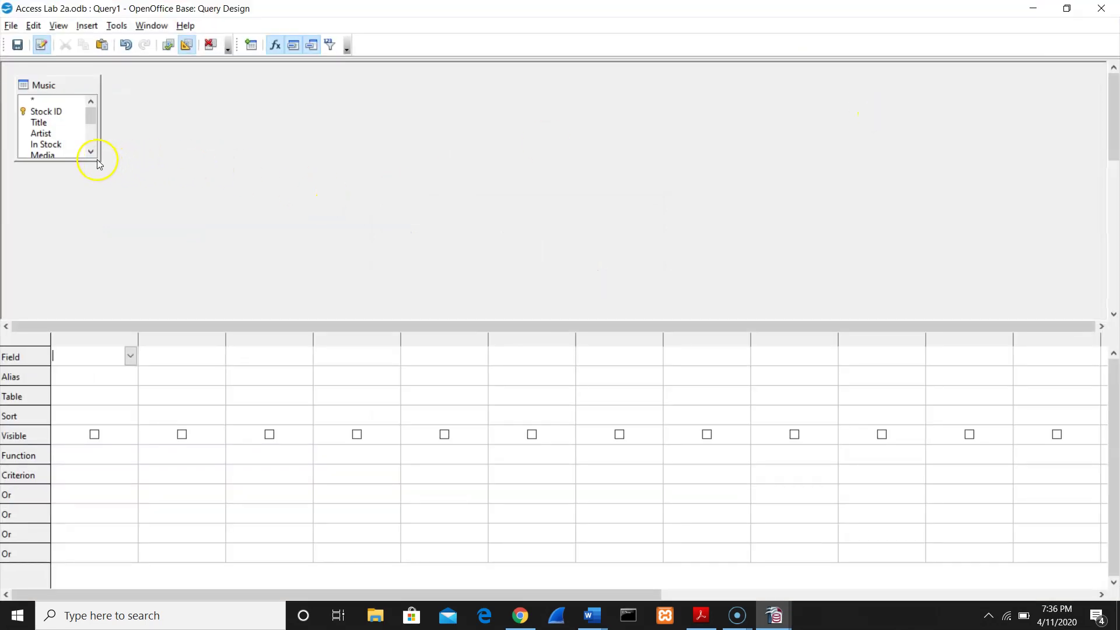
left_click_drag(98, 159, 166, 244)
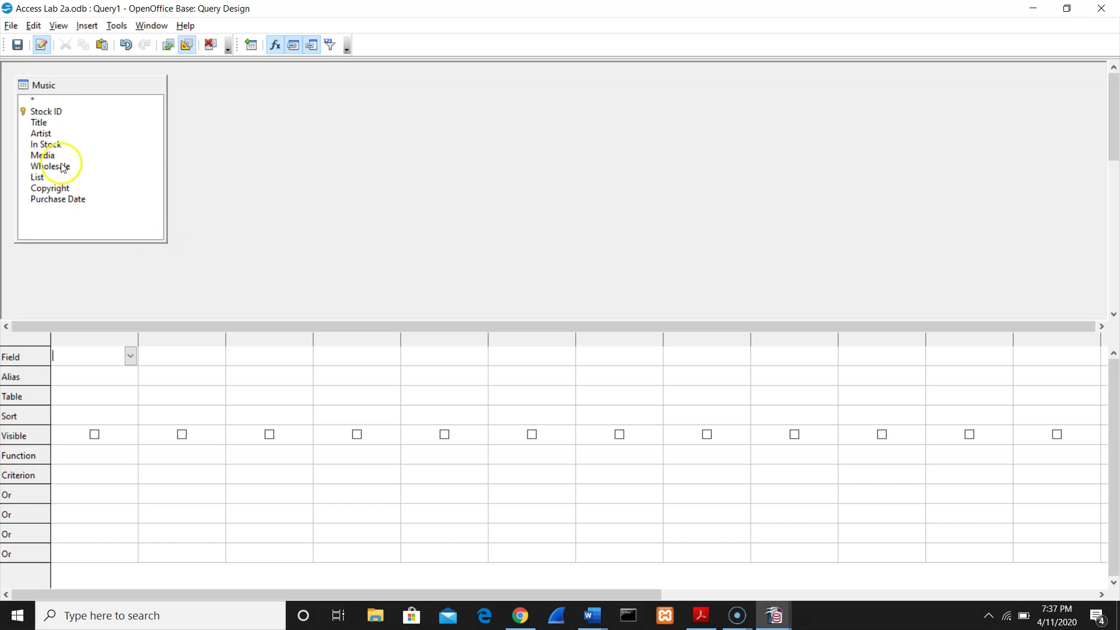
Add the Stock ID and Title fields from the Music table to the query grid.
left_click(50, 112)
double_click(49, 113)
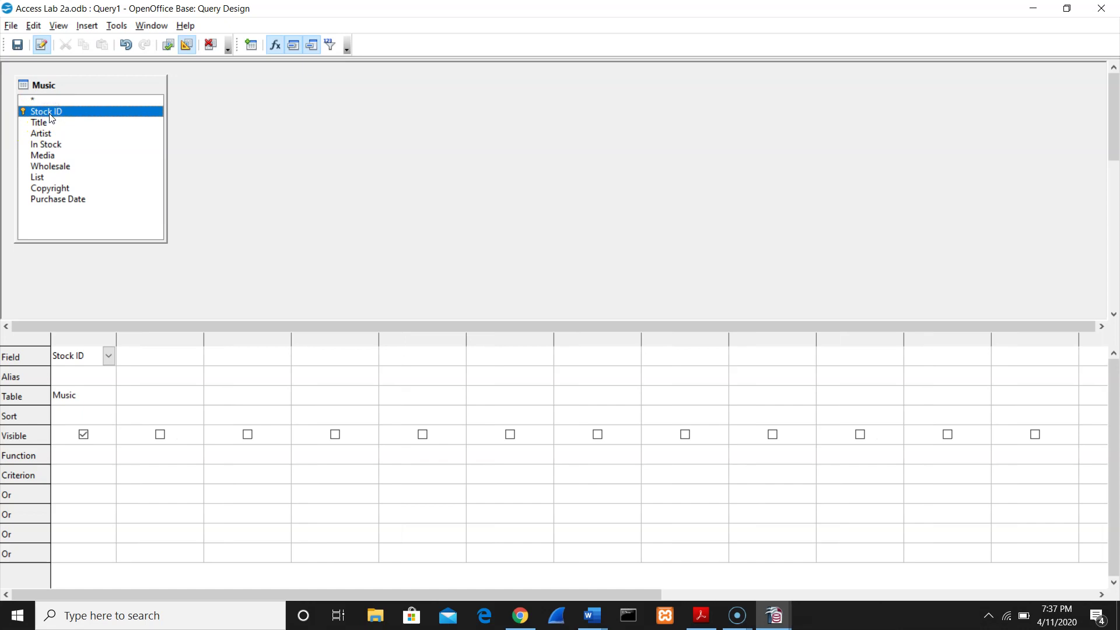
left_click(46, 124)
double_click(47, 123)
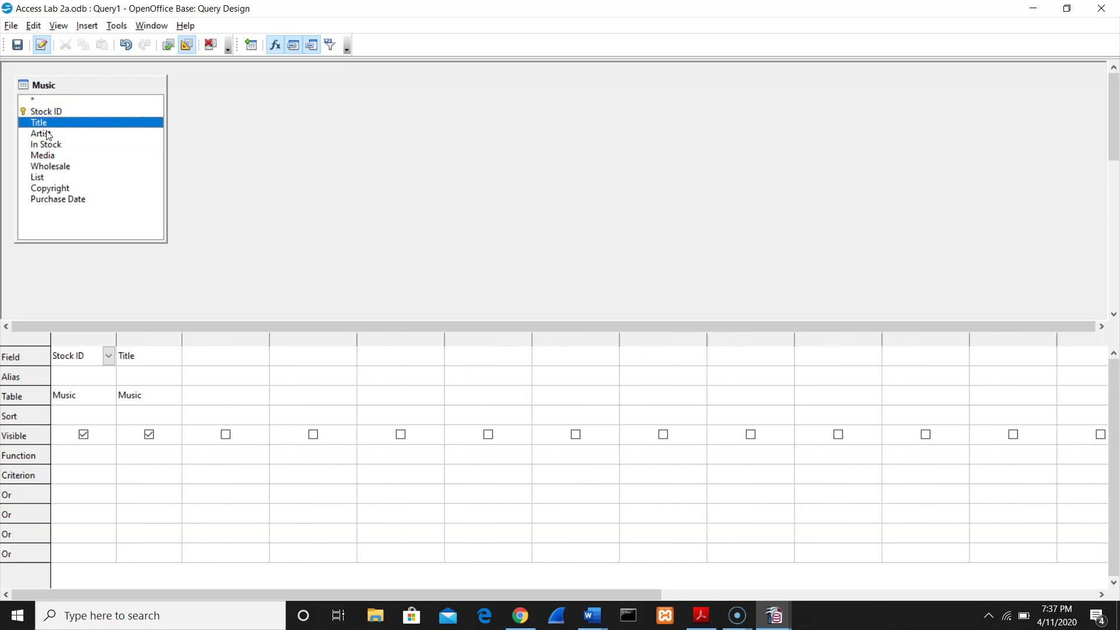
Set the third query column's field to Artist from the Music table.
left_click(70, 134)
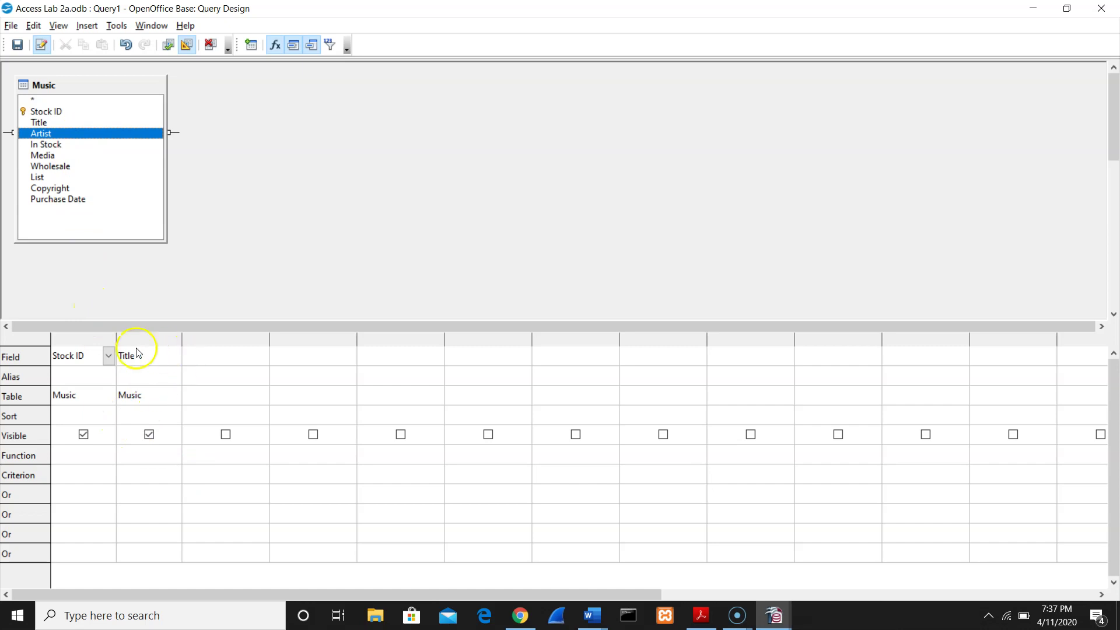
left_click(225, 364)
left_click(260, 357)
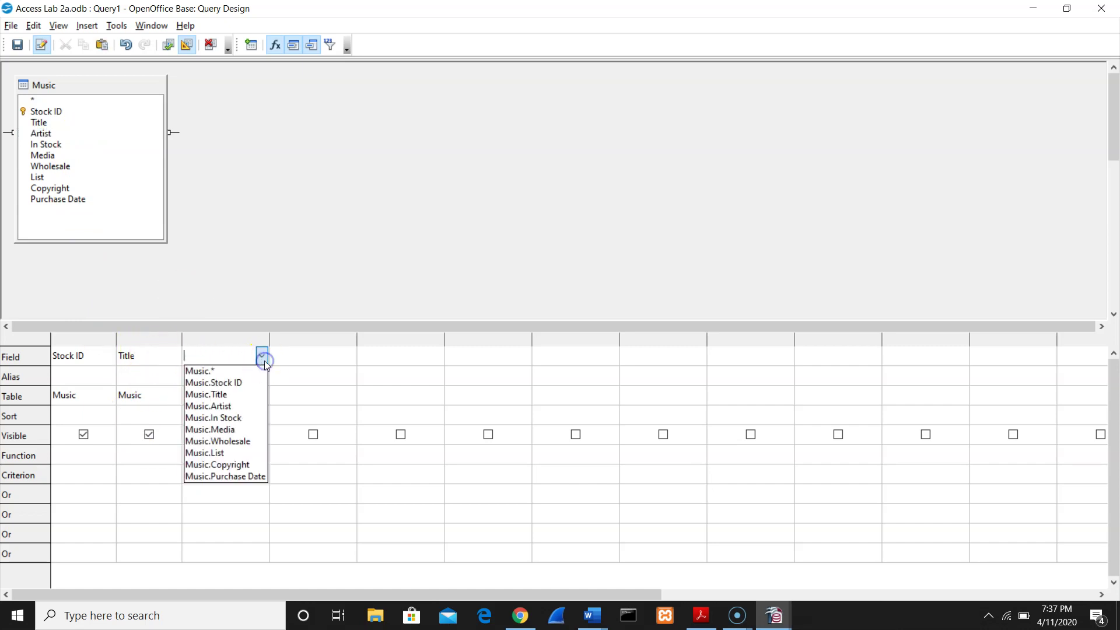
left_click(239, 407)
left_click(231, 399)
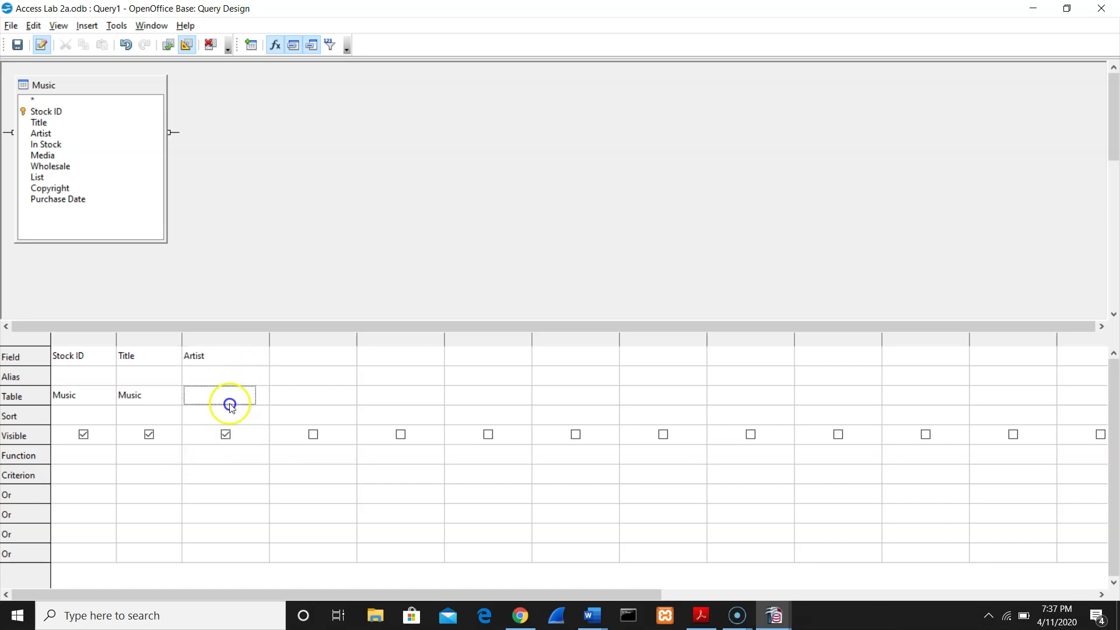
Set the Title column's criterion to M* and run the query.
left_click(141, 475)
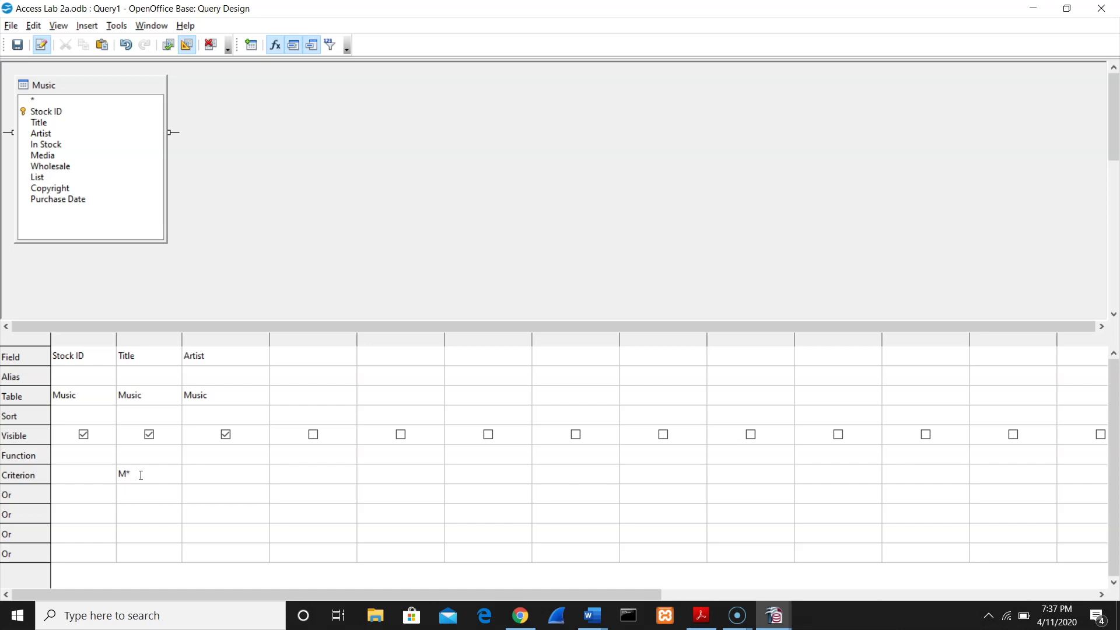
left_click(168, 46)
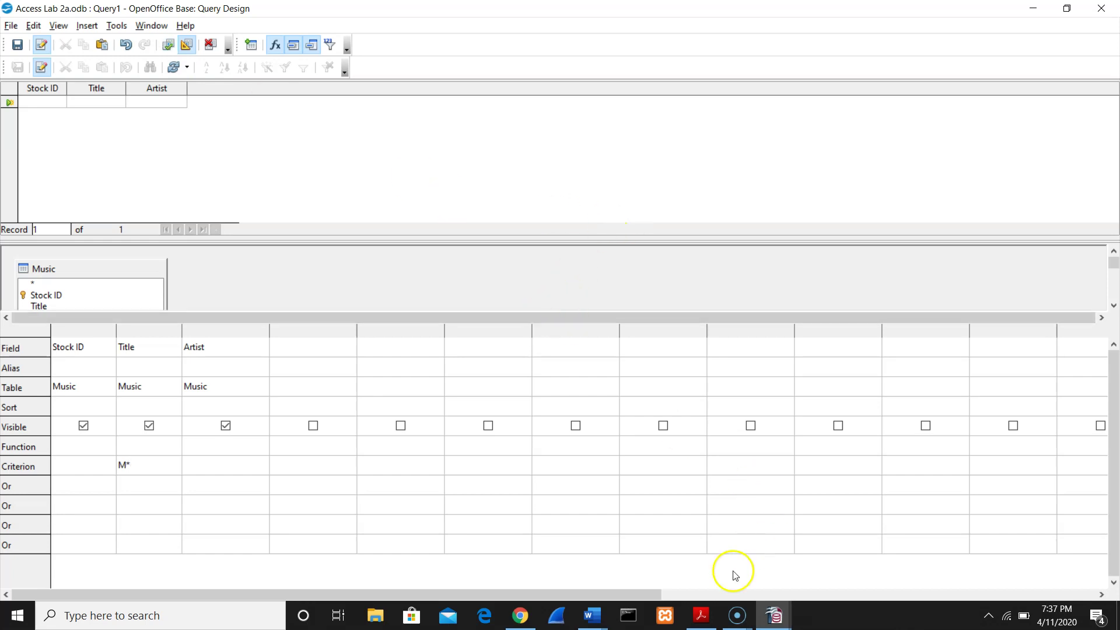
left_click(737, 618)
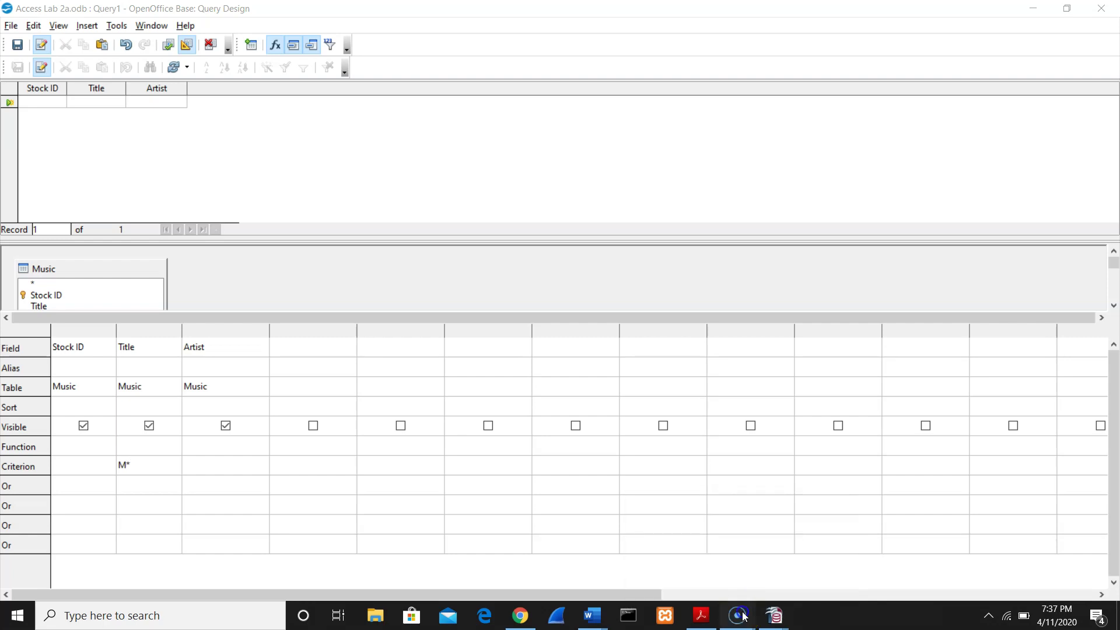
mouse_move(743, 616)
left_click(699, 574)
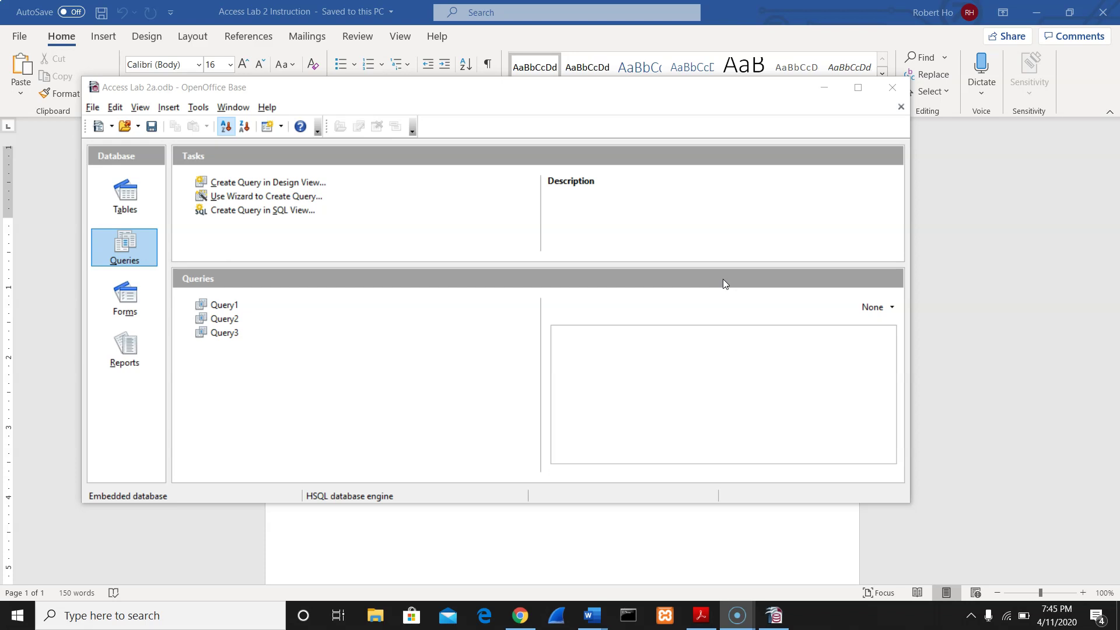
Start a new query in Design View with the Music table, maximize its window, and lengthen the field list to show every field.
left_click(301, 183)
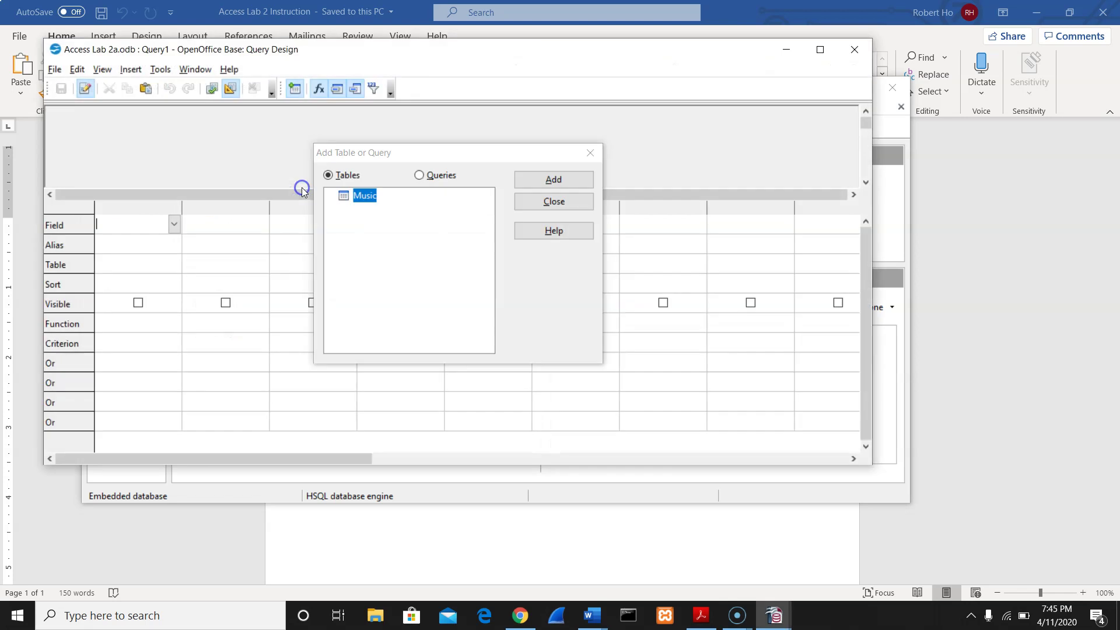
left_click(366, 201)
double_click(366, 201)
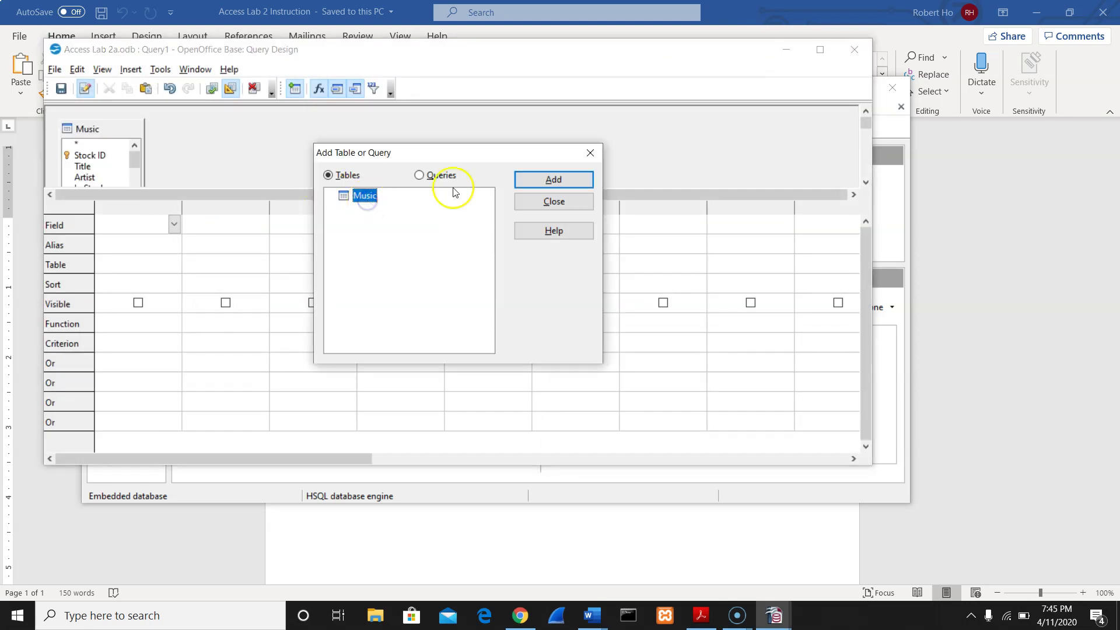
left_click(554, 201)
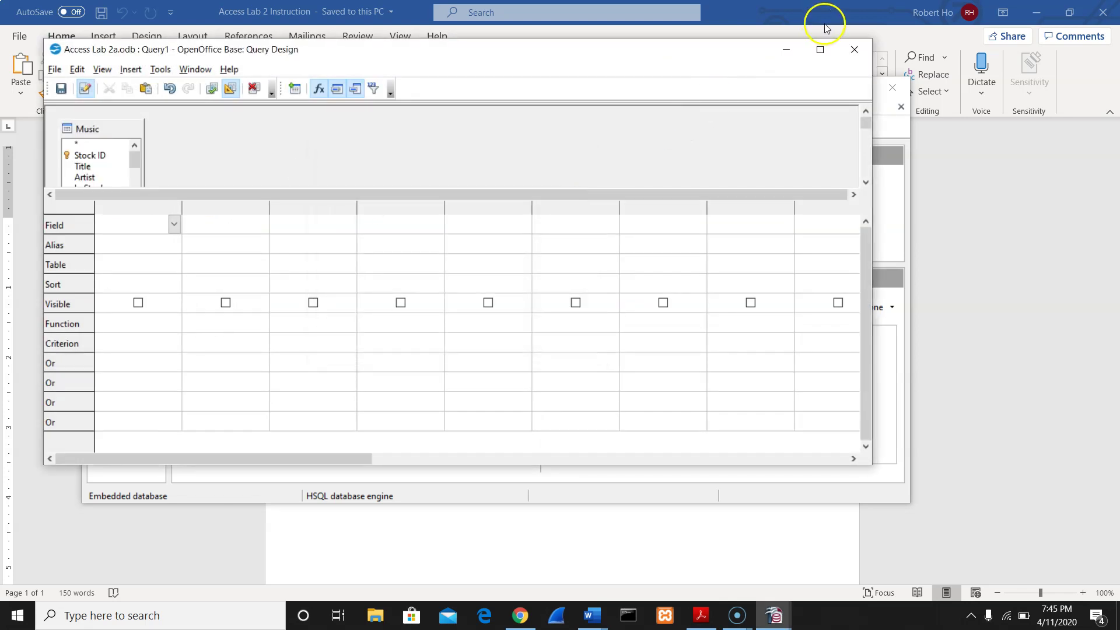
left_click(820, 50)
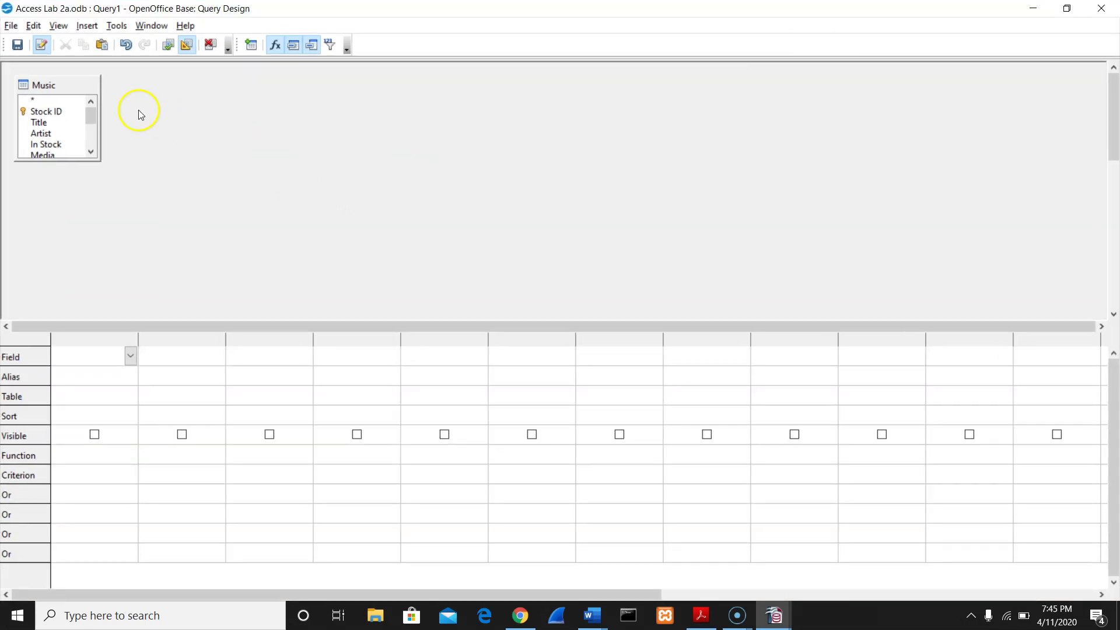
left_click_drag(91, 159, 89, 220)
Read the query 4 requirements in the Access Lab 2 Instruction document in Word and return to the query design.
left_click(569, 500)
mouse_move(585, 611)
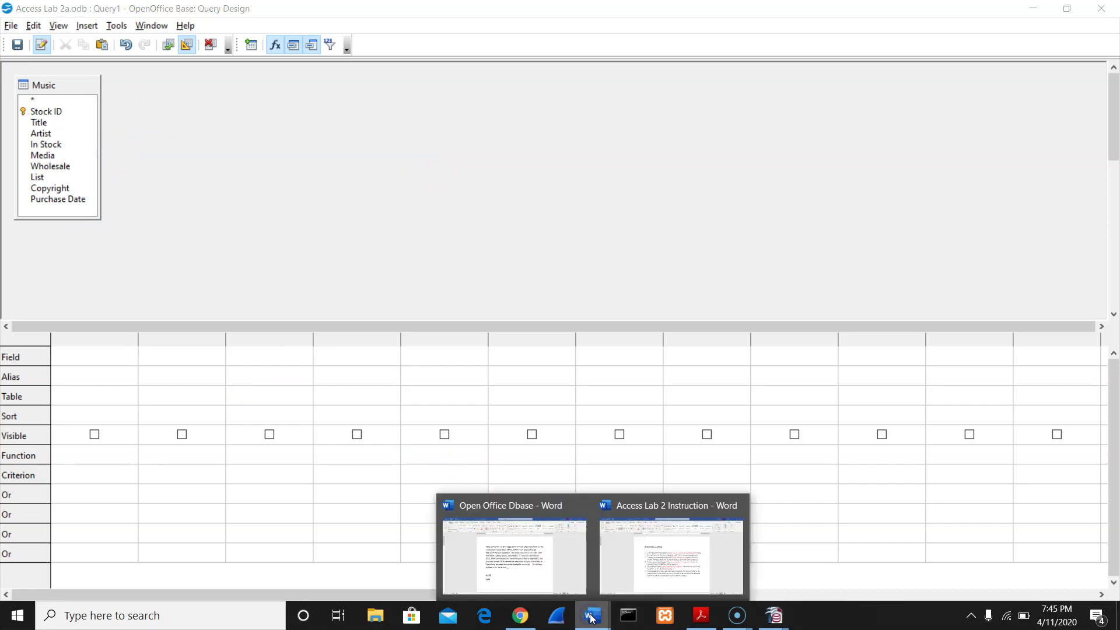
left_click(642, 561)
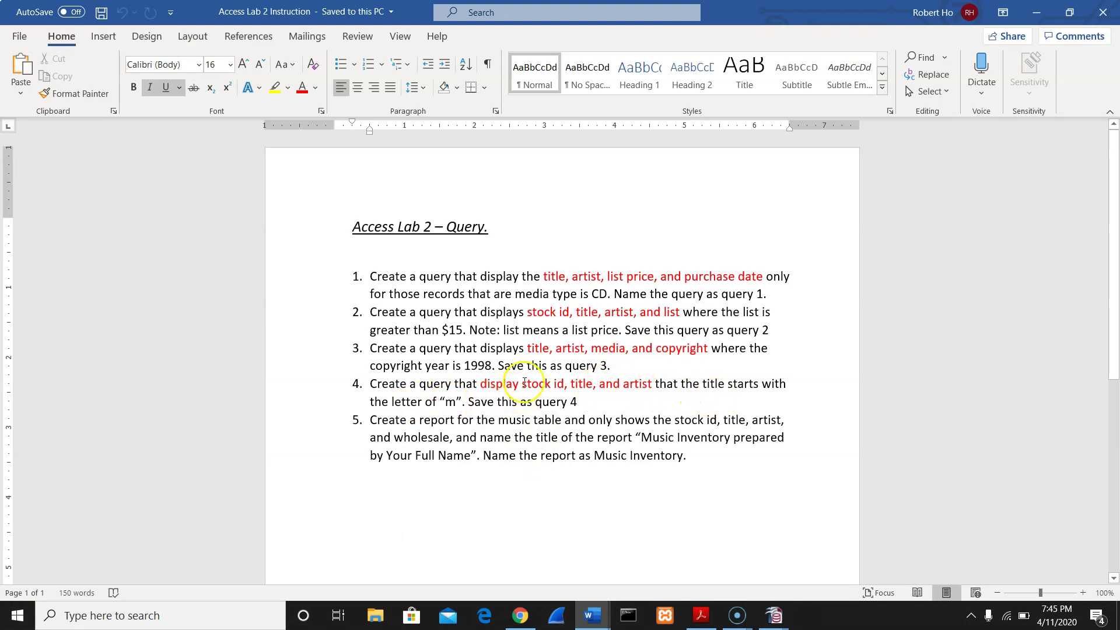
left_click(1039, 17)
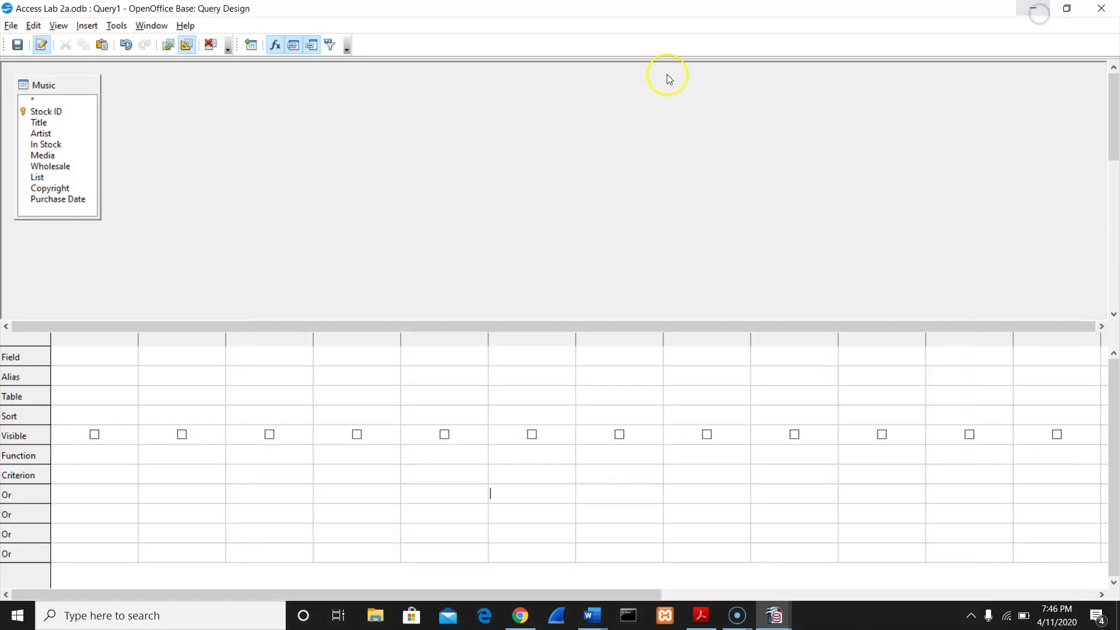
Add the Music table's Stock ID, Title and Artist fields to the first three query columns.
double_click(62, 119)
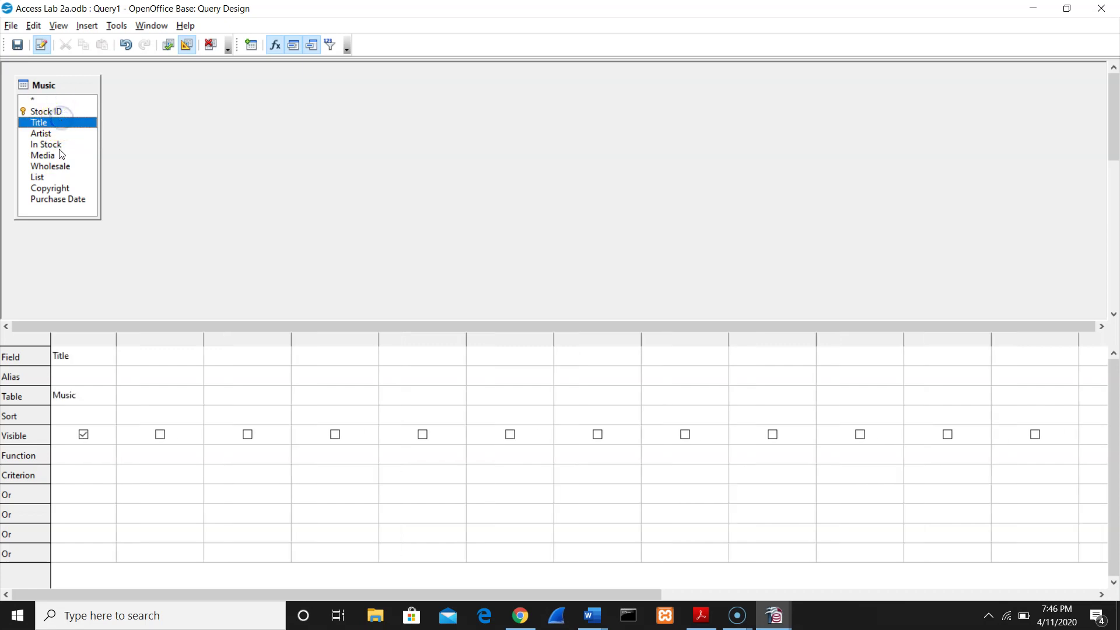
left_click(81, 365)
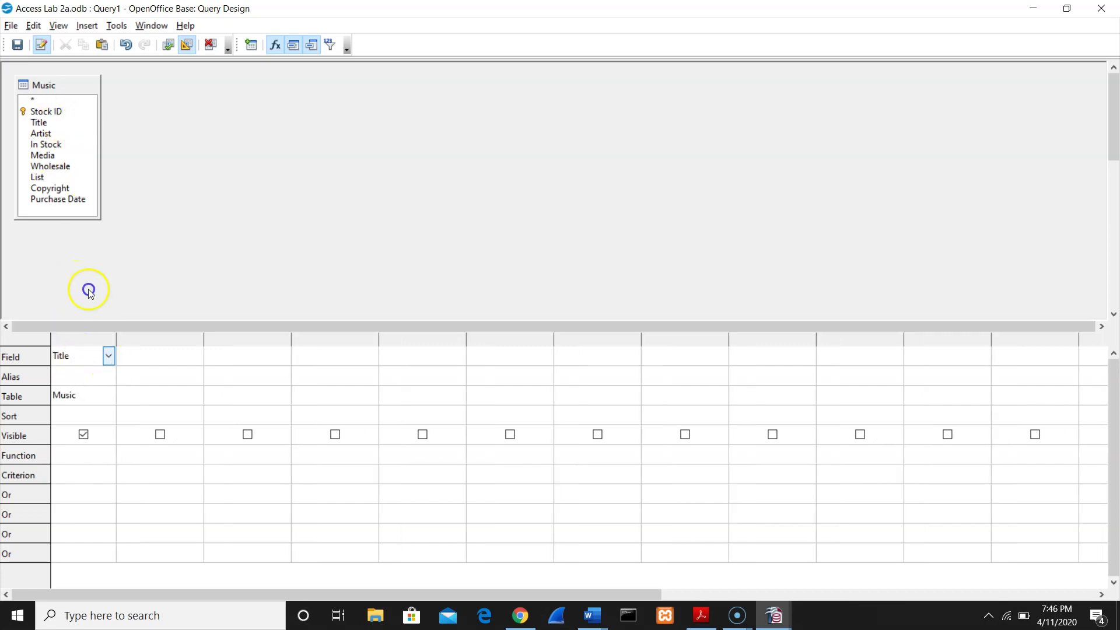
left_click(108, 355)
left_click(102, 384)
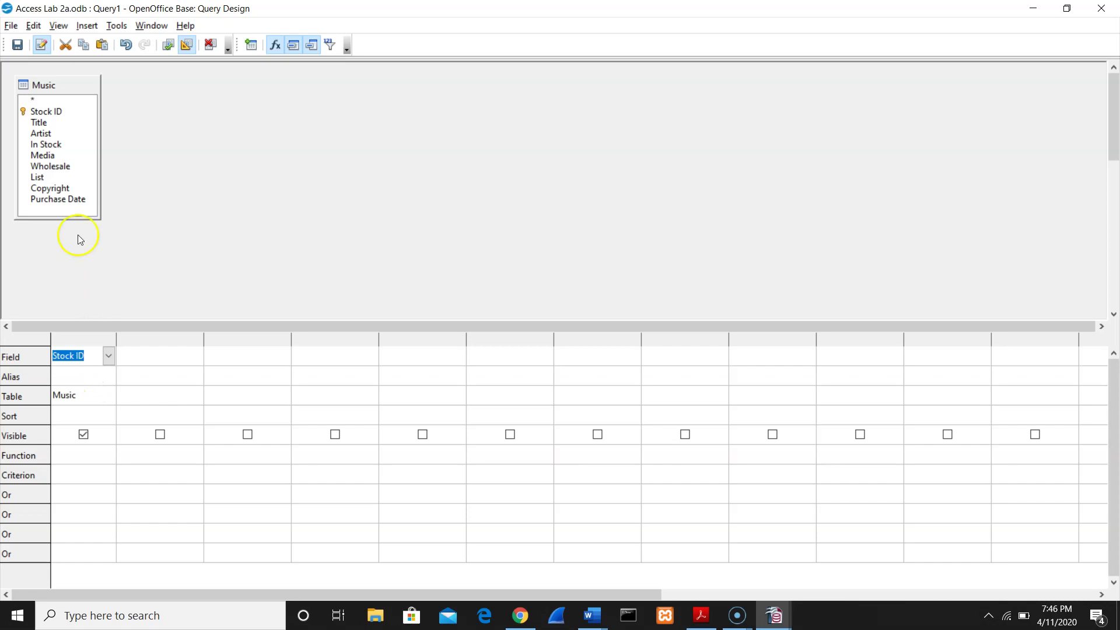
double_click(53, 124)
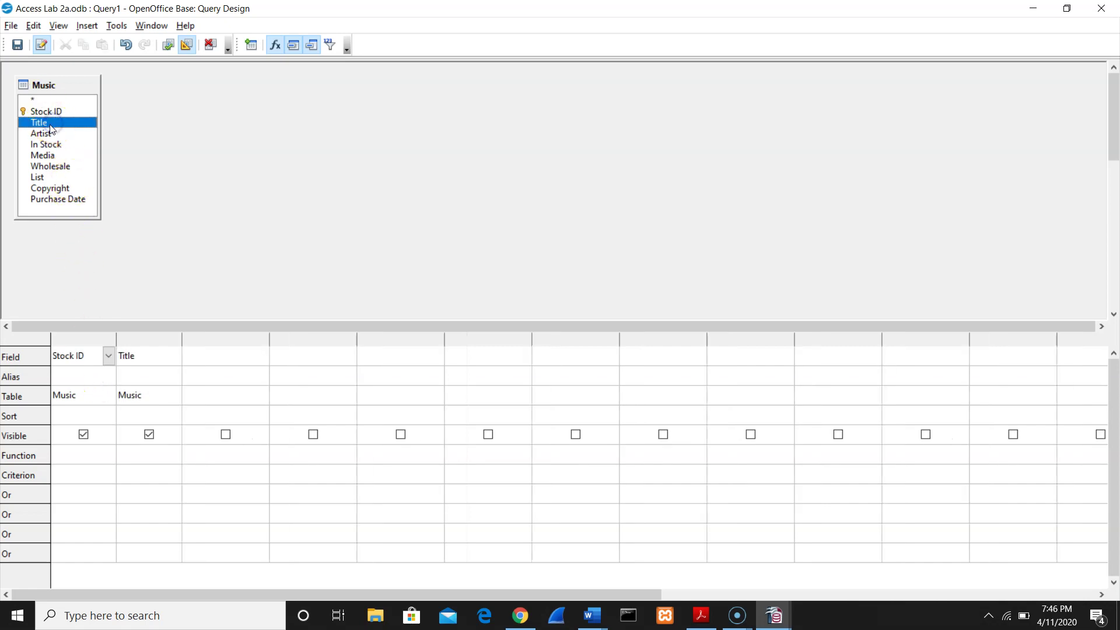
double_click(47, 135)
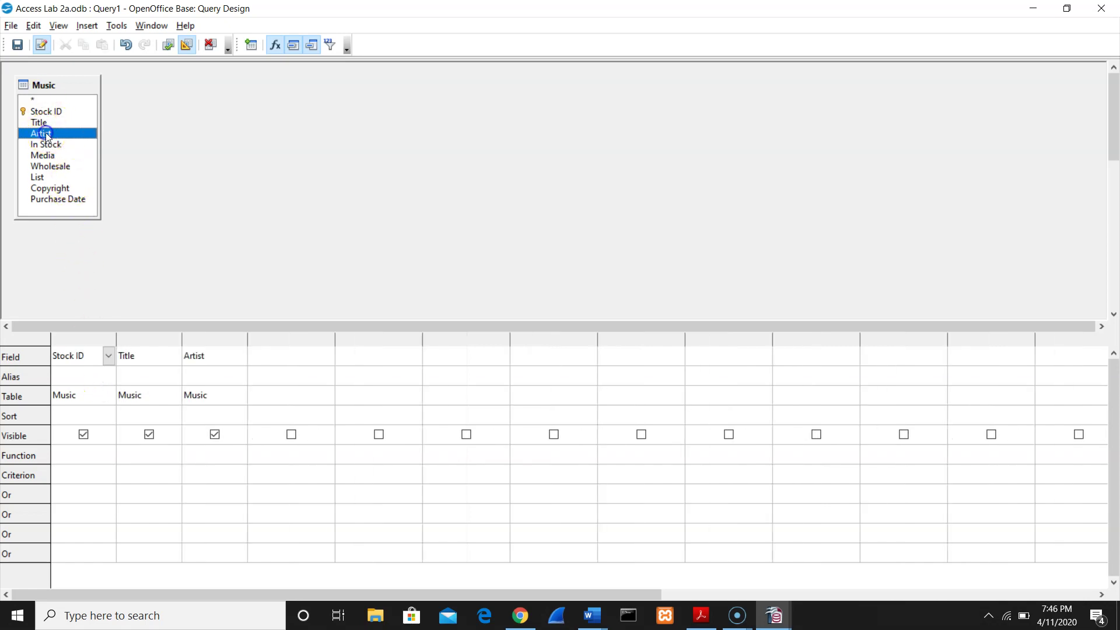
Set the Title column's criterion to like %M% and run the query.
left_click(138, 475)
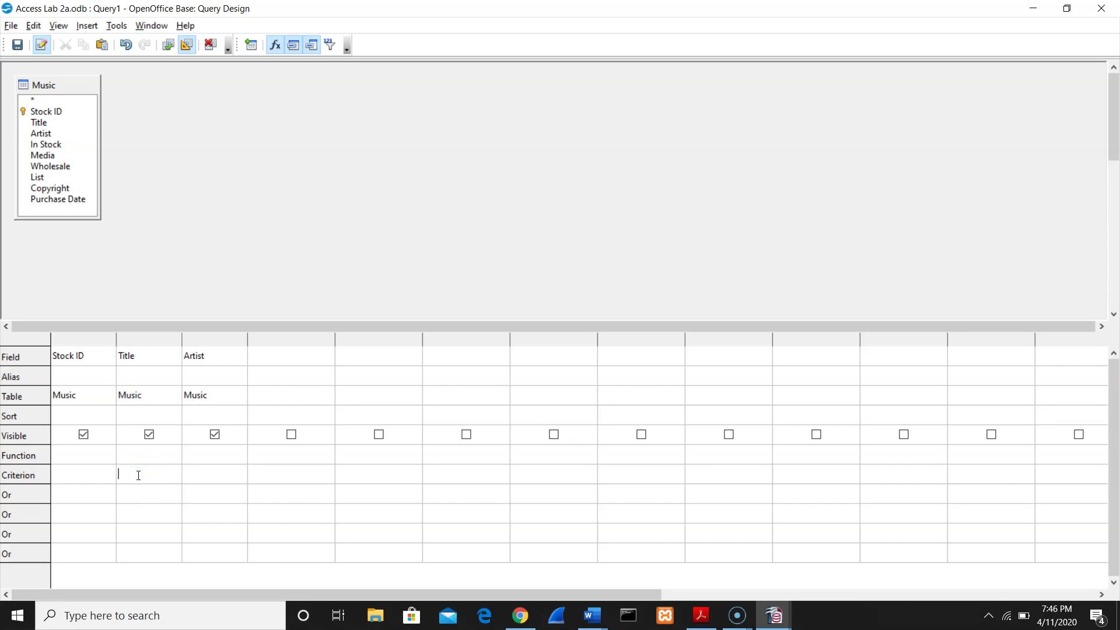
type("like %M%")
left_click(168, 51)
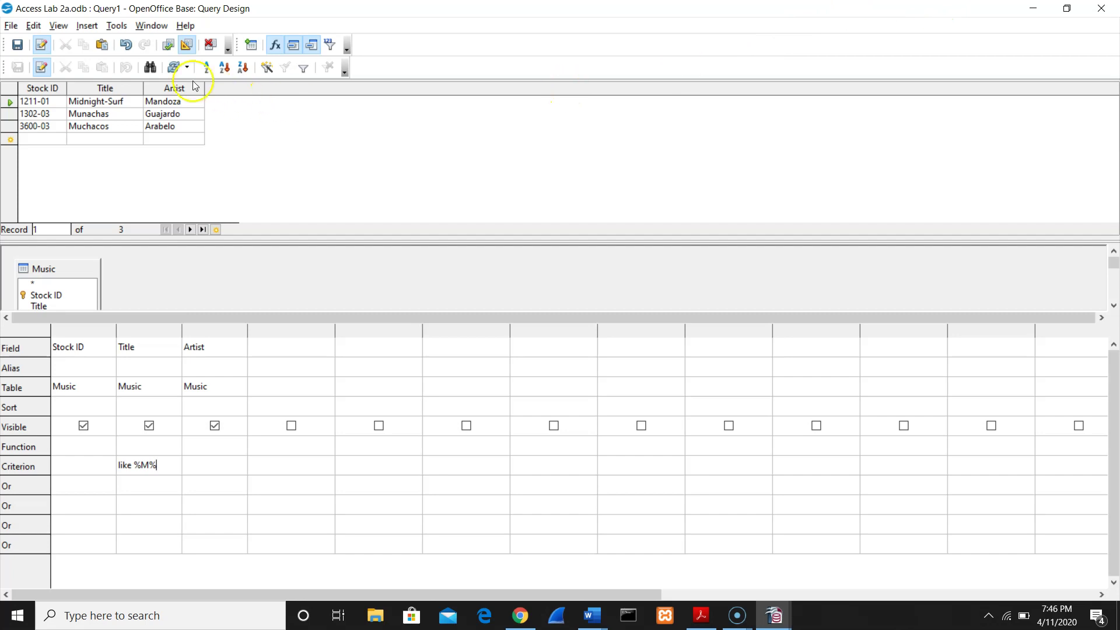
Save the query as Query4 and close its design window.
left_click(10, 25)
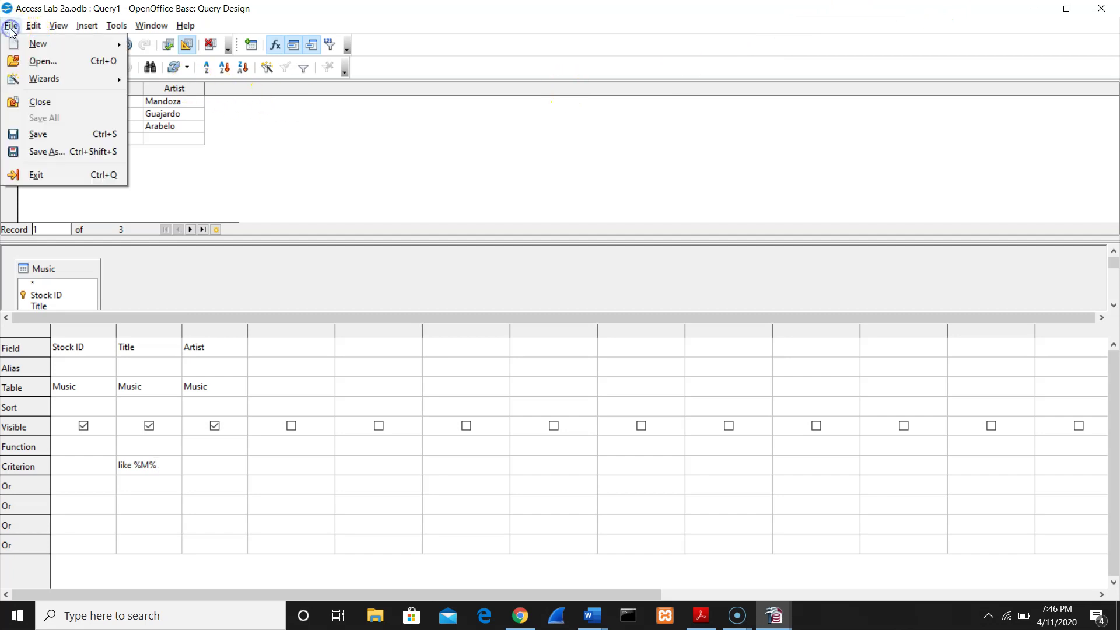
left_click(52, 151)
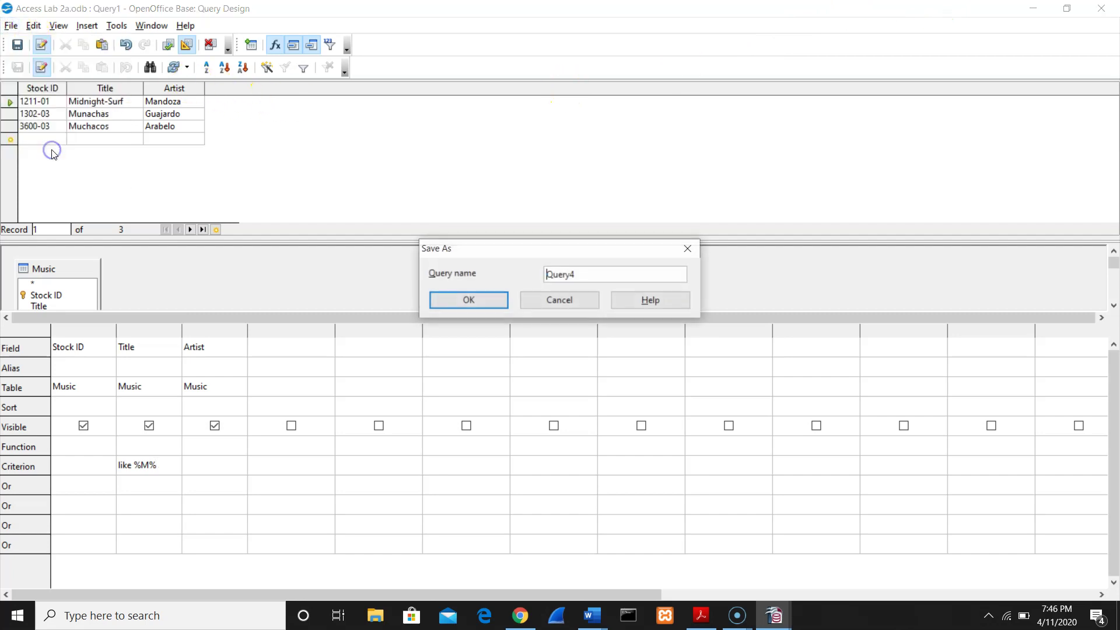
left_click(455, 303)
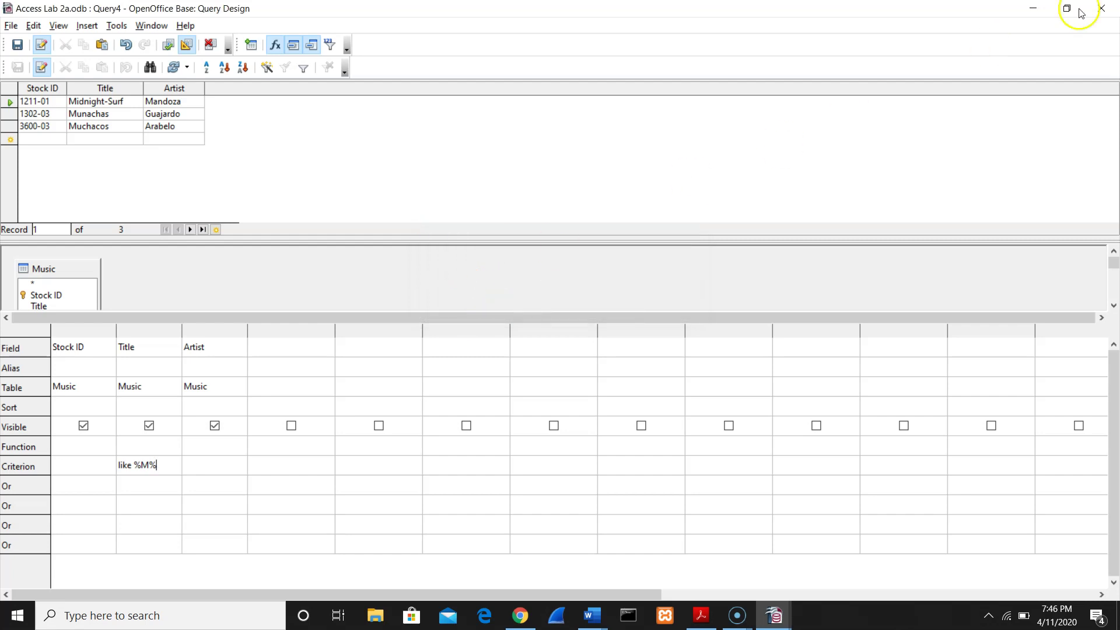
left_click(1101, 9)
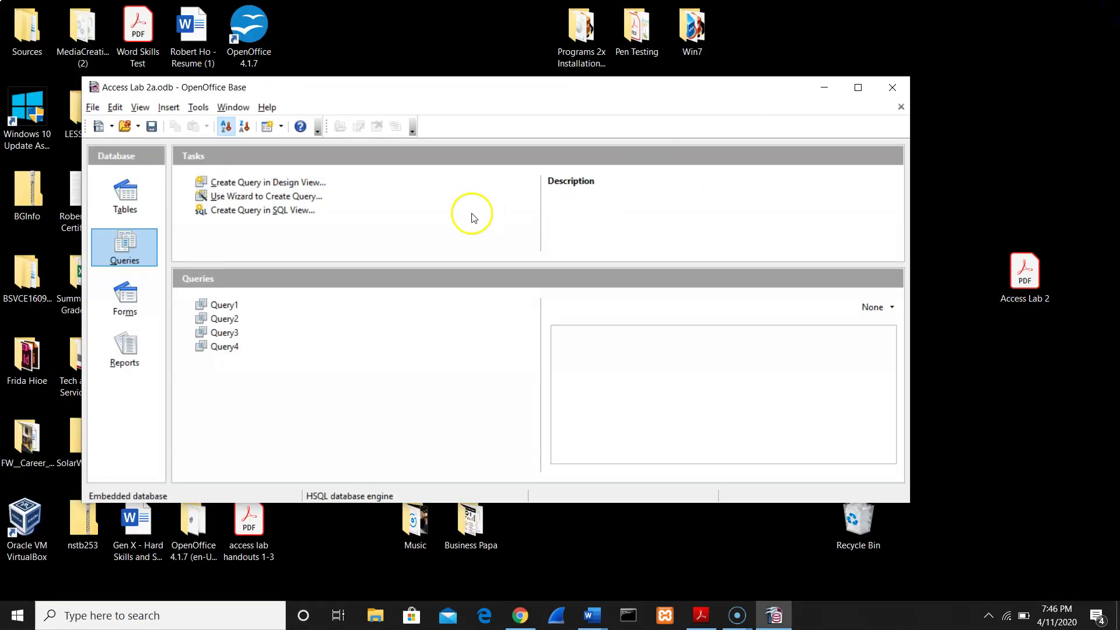
Reopen Query4 for editing and maximize its design window.
left_click(225, 346)
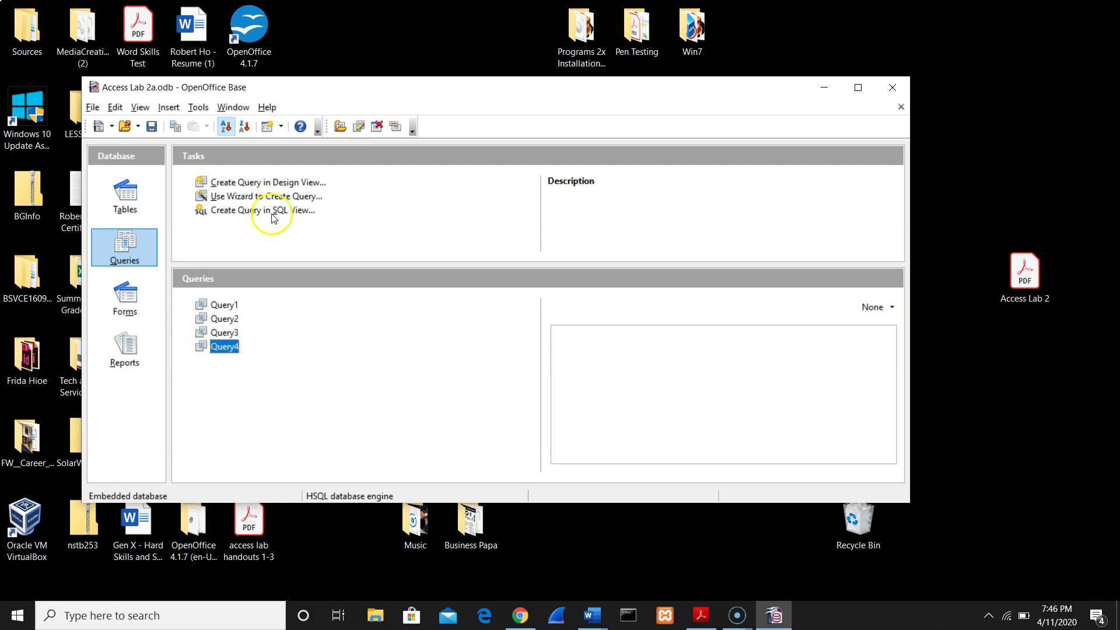
left_click(362, 131)
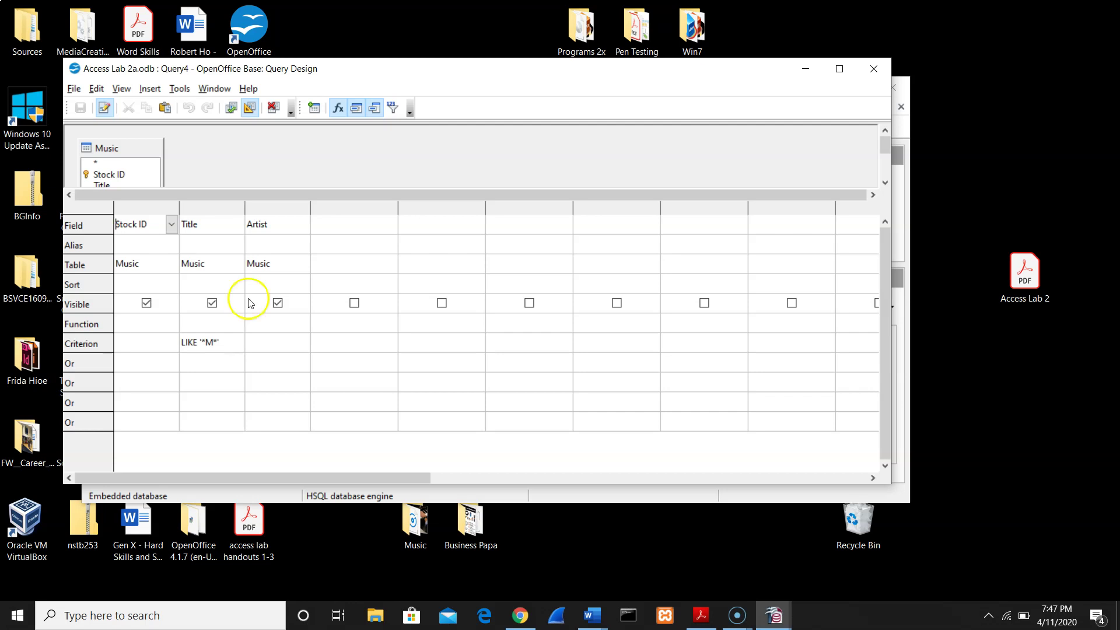
left_click(839, 69)
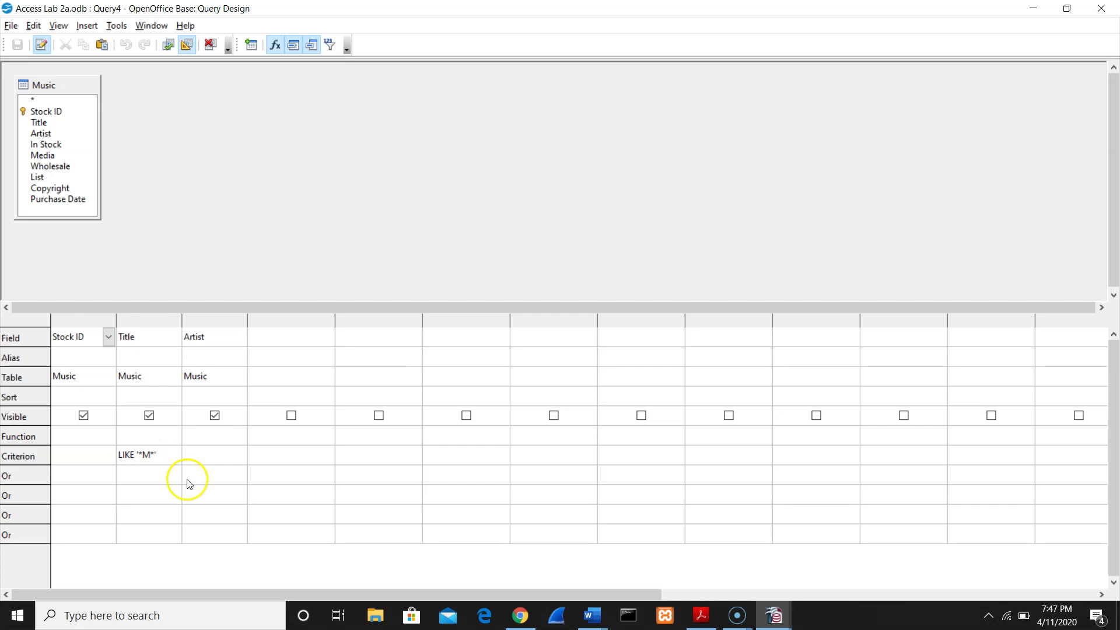
Replace the Title column's criterion in Query4 with LIKE %M%.
left_click(165, 455)
left_click(164, 454)
key("BackSpace")
key("BackSpace")
key("BackSpace")
key("BackSpace")
type("%m%")
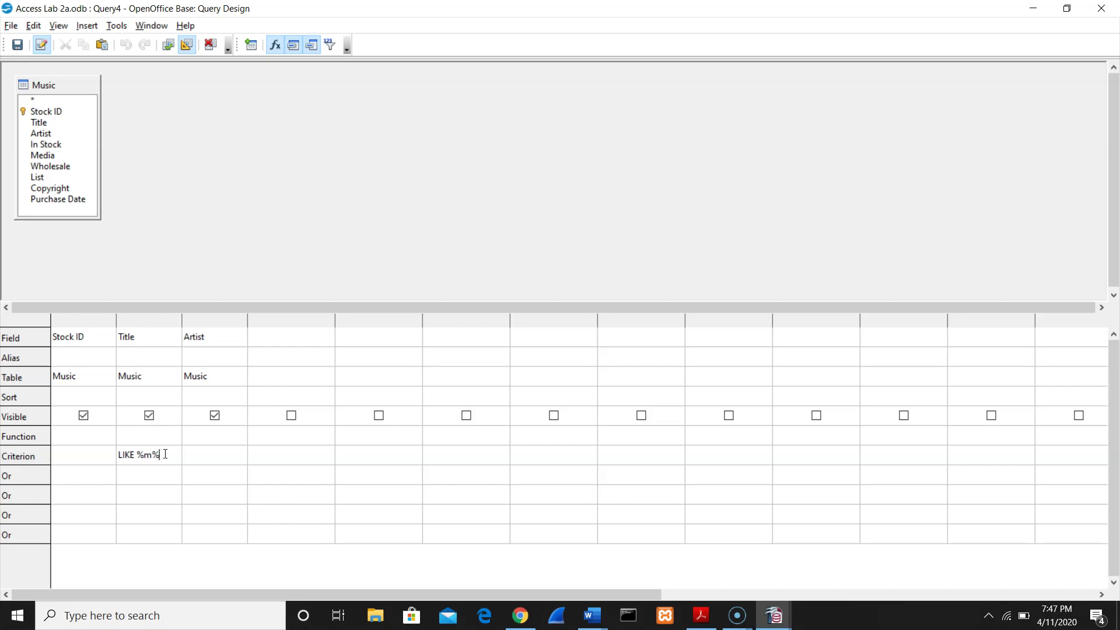
key("BackSpace")
key("BackSpace")
key("BackSpace")
type("%M%")
Run Query4 with the revised criterion, save it and close its design window.
left_click(169, 50)
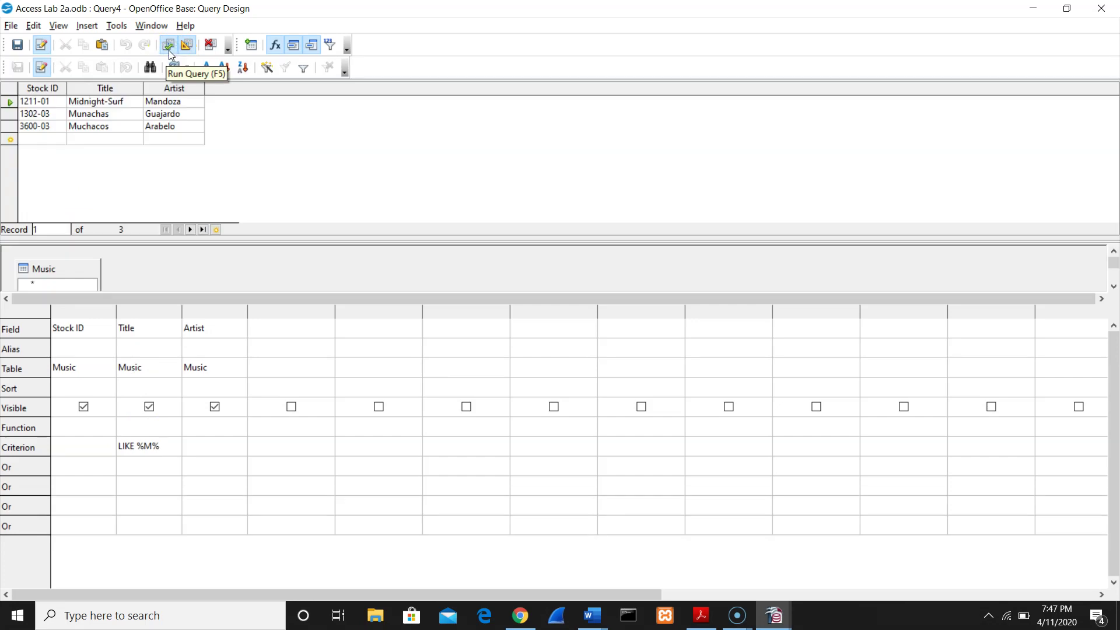
left_click(15, 45)
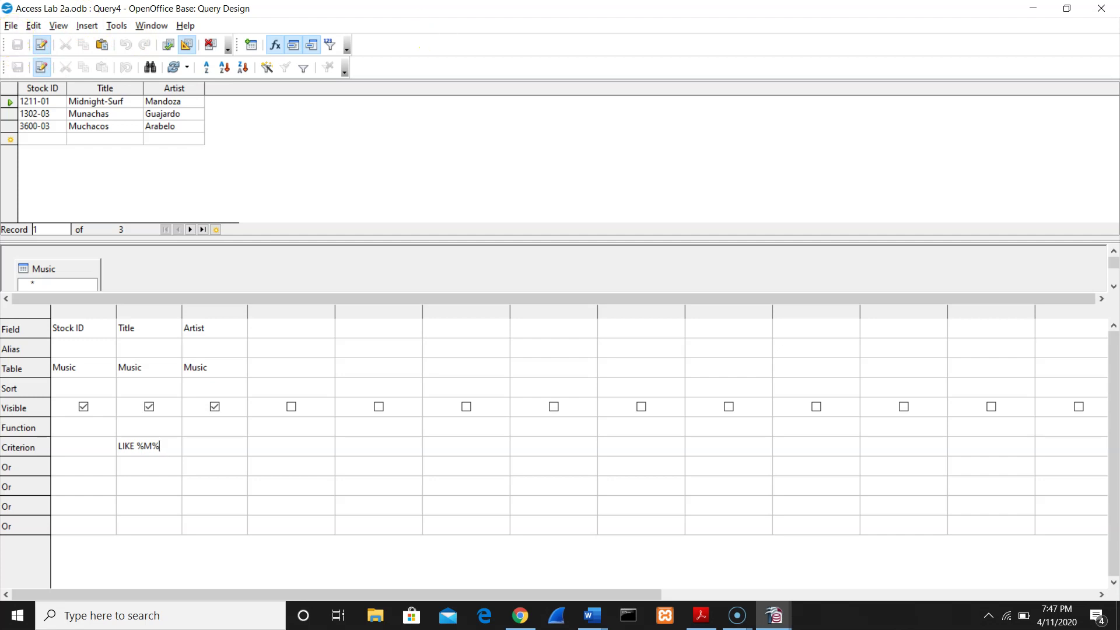
left_click(1101, 8)
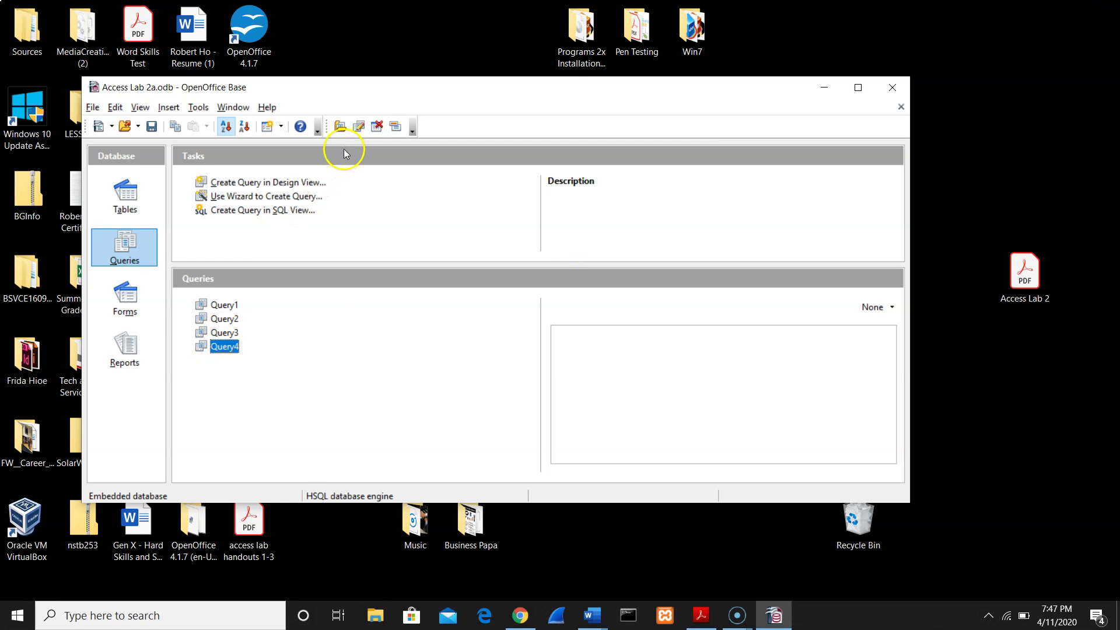
left_click(356, 129)
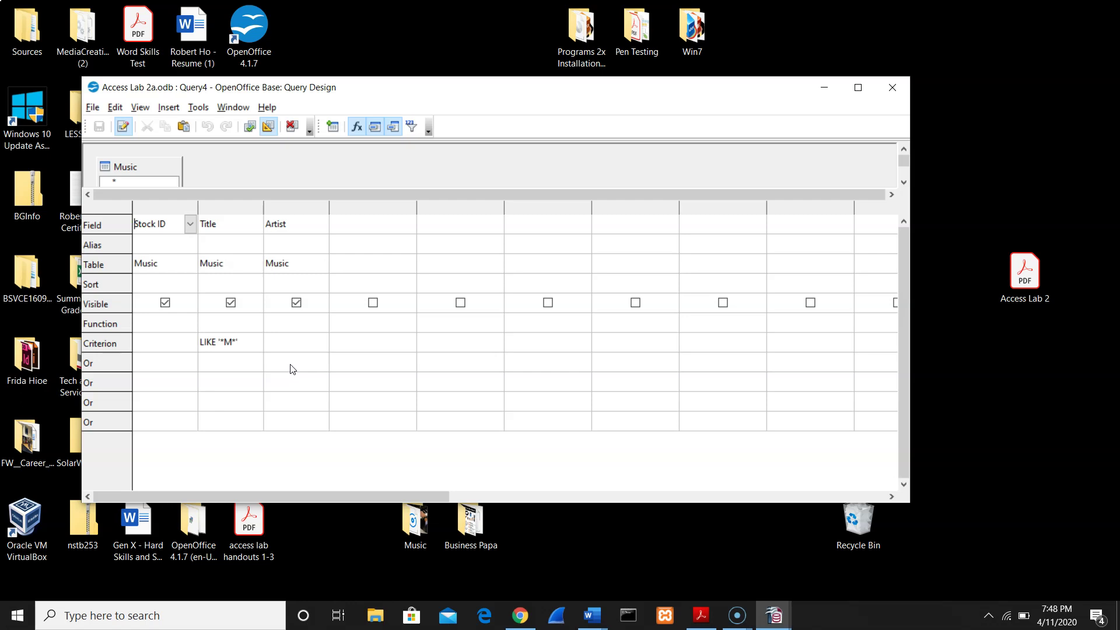
left_click(304, 349)
left_click(312, 344)
type("'")
key("BackSpace")
key("BackSpace")
type("m")
key("BackSpace")
key("BackSpace")
left_click(893, 90)
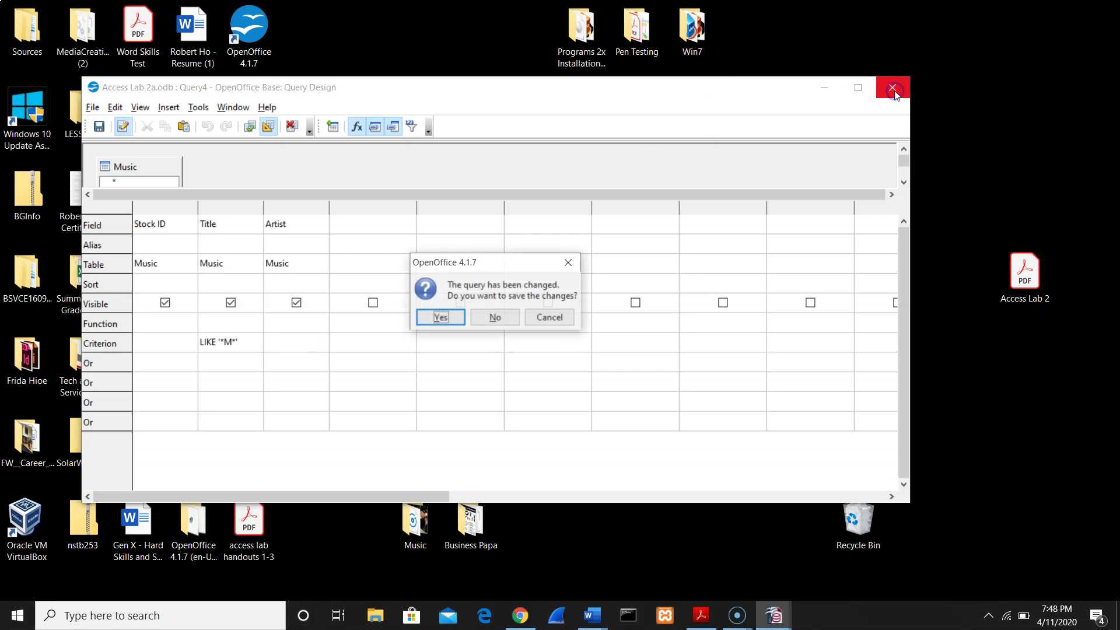
left_click(488, 318)
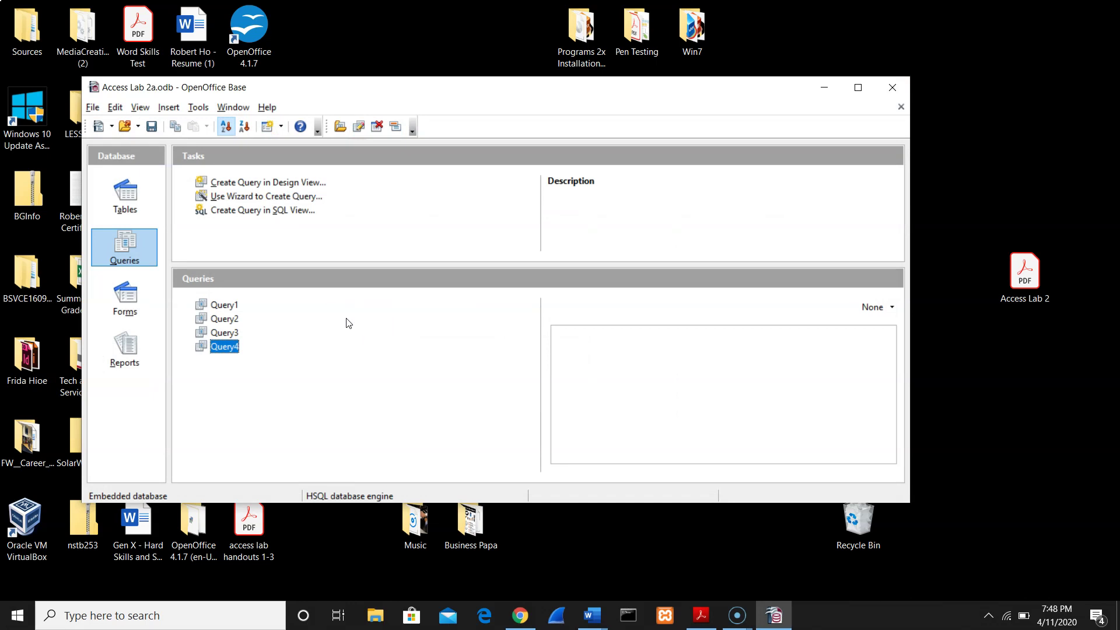
Maximize the database window, read the report requirements in the Access Lab 2 Instruction document in Word, and return to the database.
left_click(858, 88)
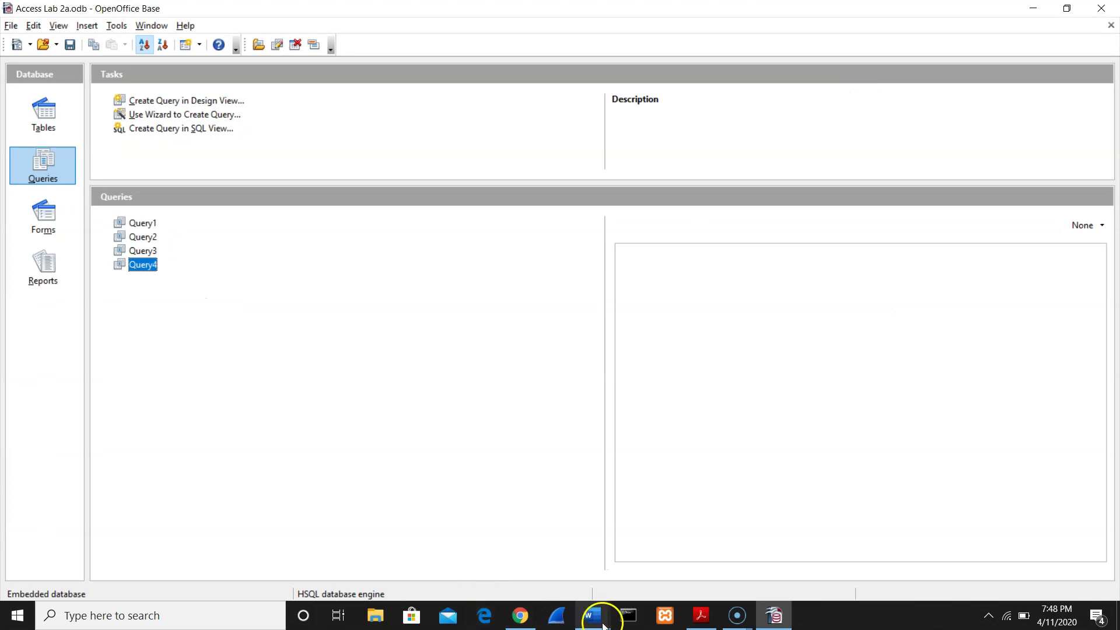
mouse_move(602, 623)
left_click(639, 554)
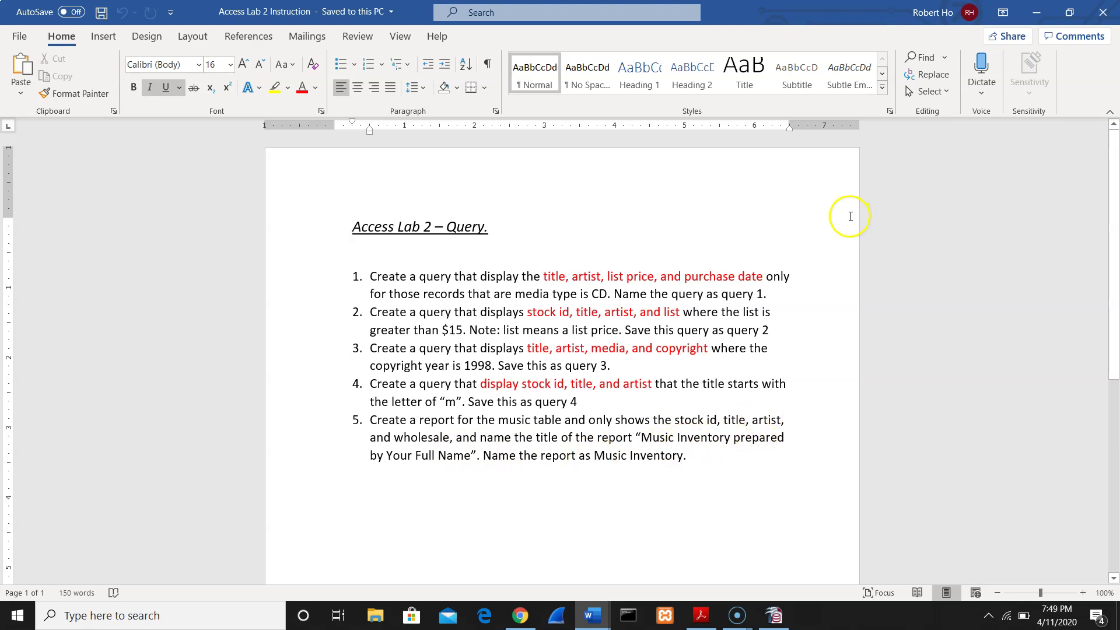
left_click(1028, 17)
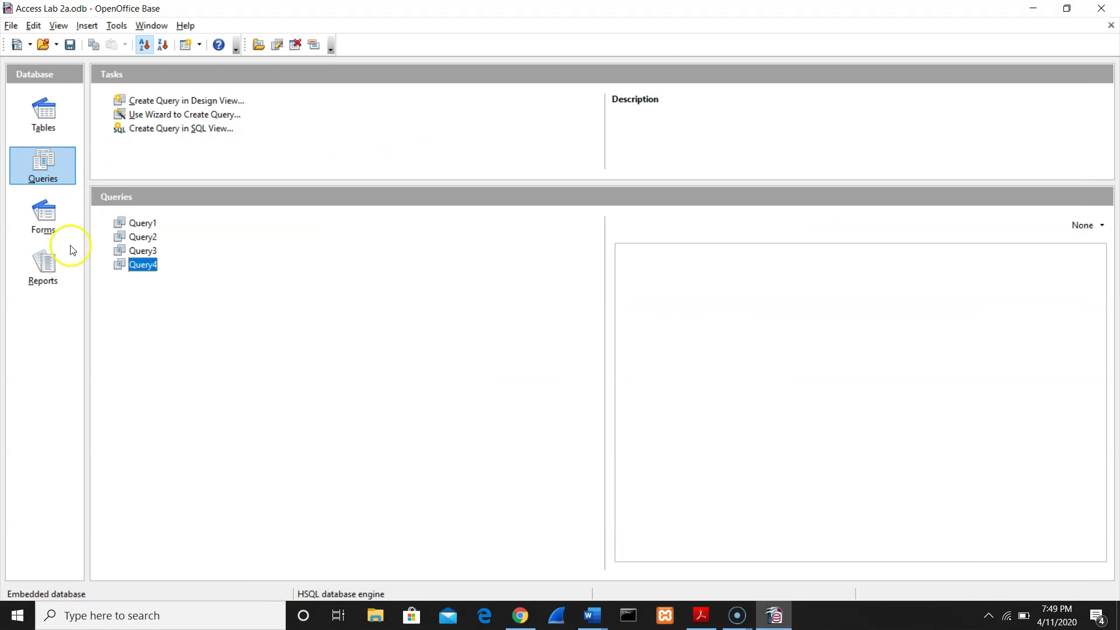
Start a new report with the Report Wizard and choose the Music table as its source.
left_click(53, 265)
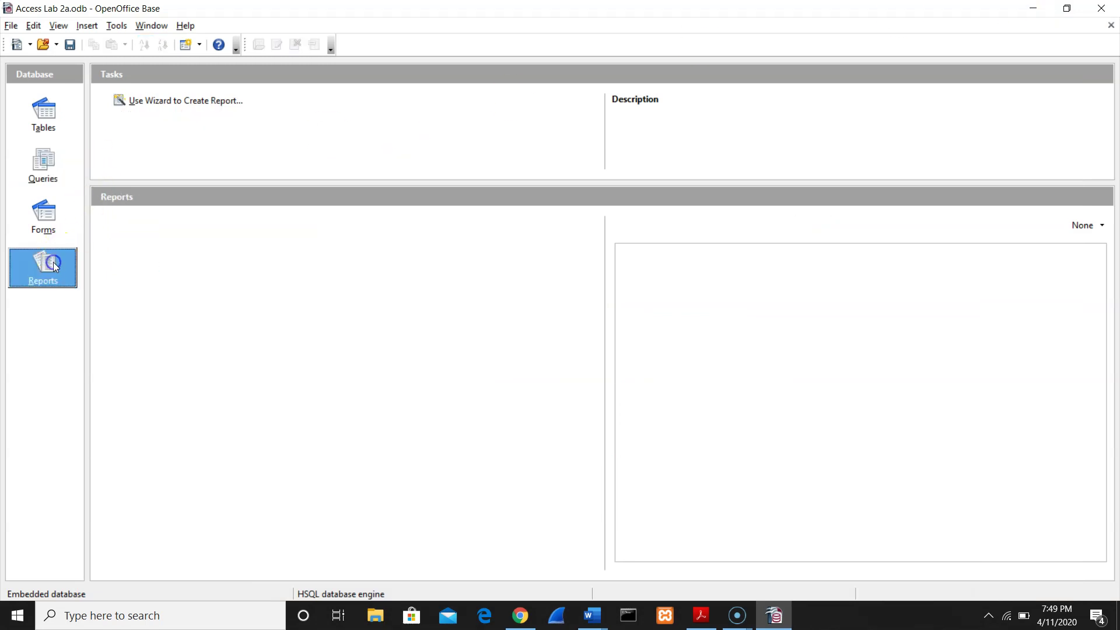
left_click(178, 102)
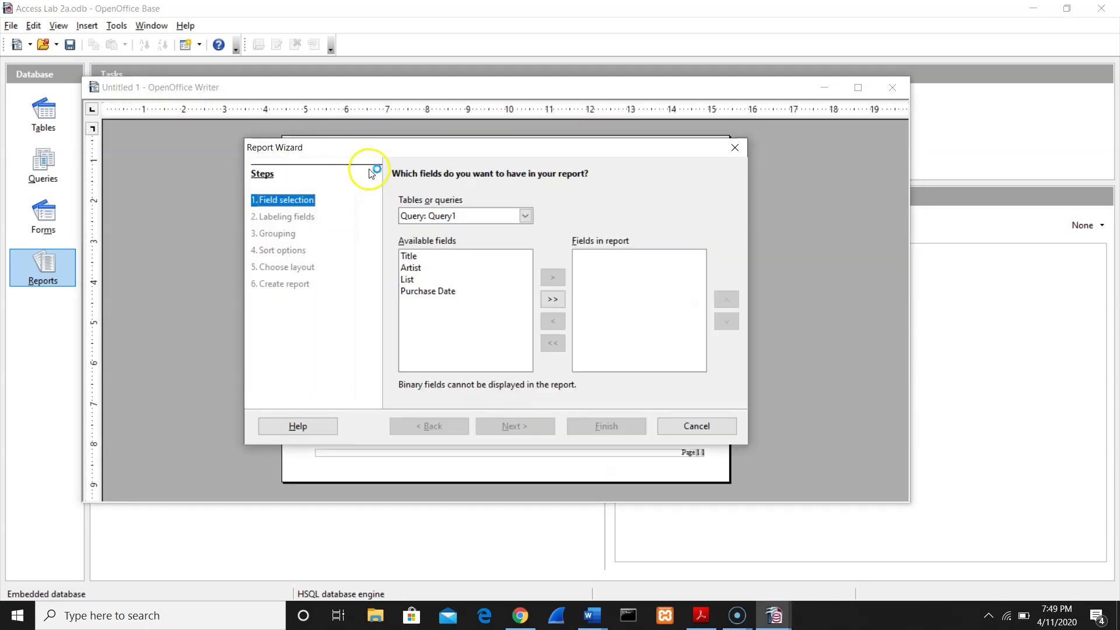
left_click(526, 217)
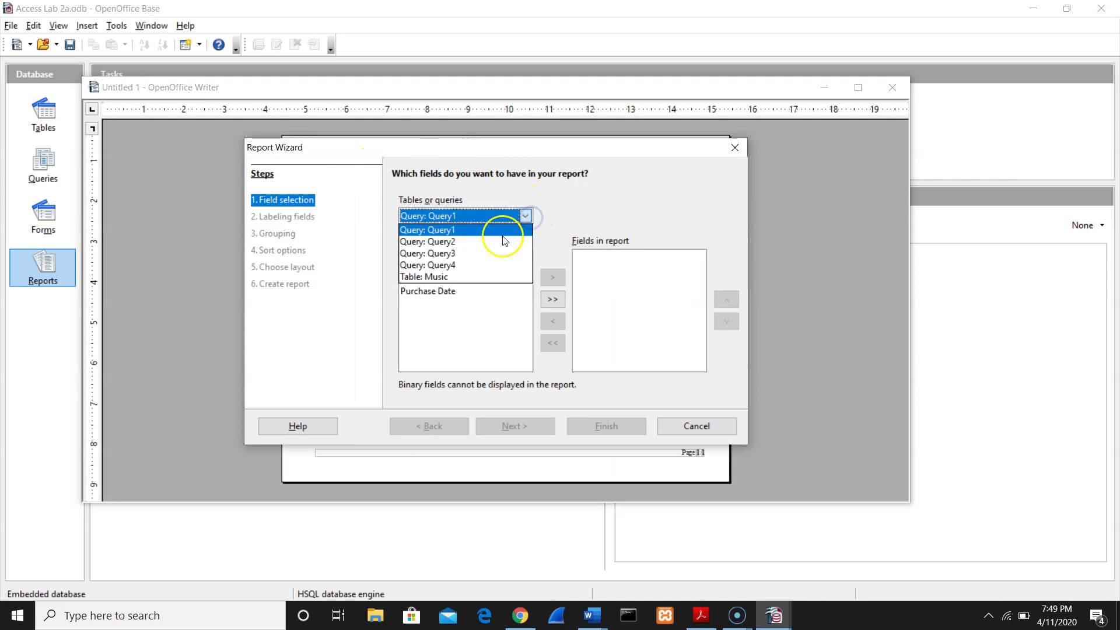
left_click(466, 277)
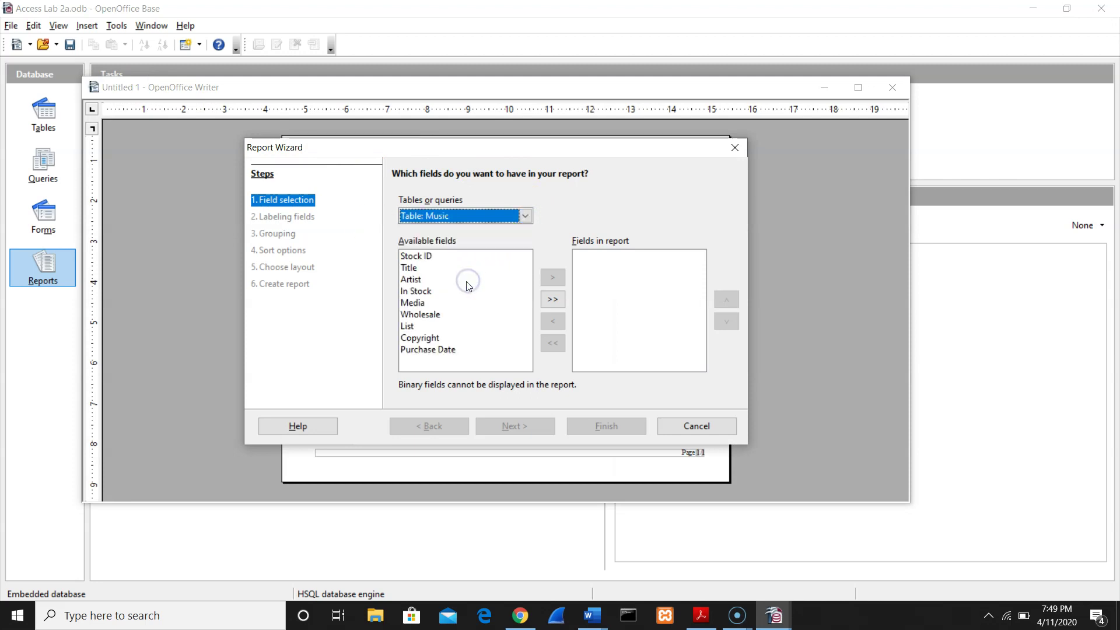
Add the Stock ID, Title, Artist and Wholesale fields to the report.
double_click(442, 258)
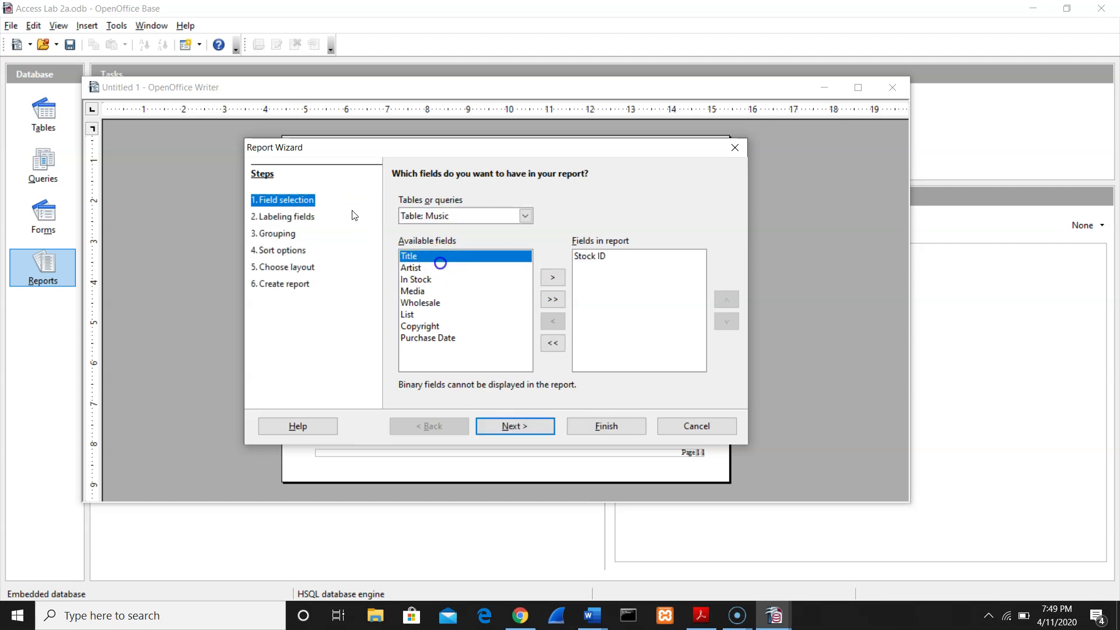
double_click(438, 257)
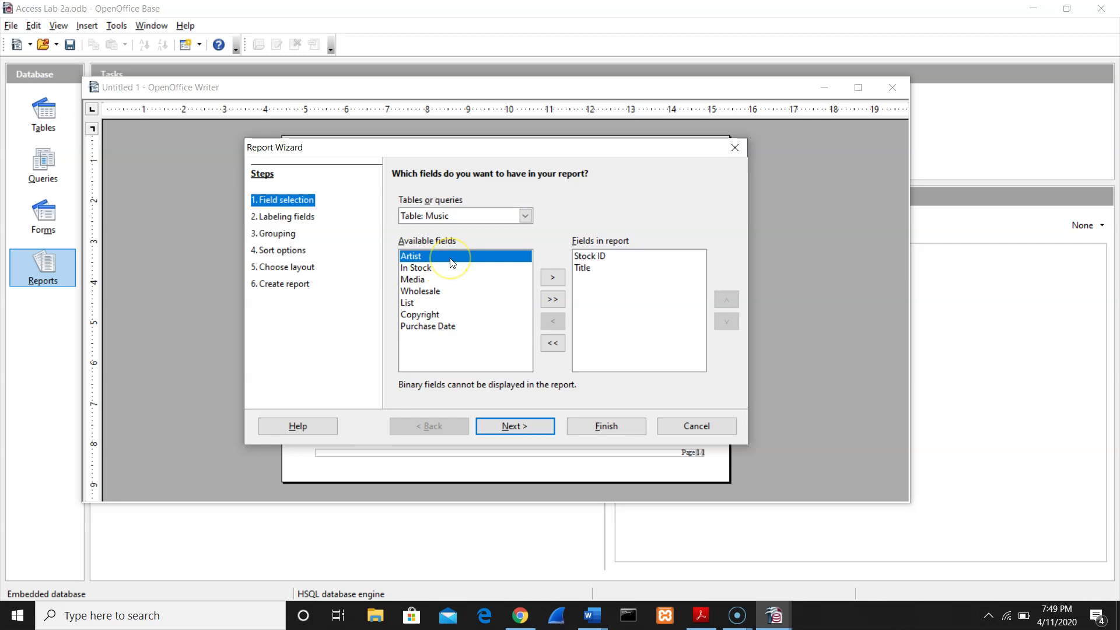
double_click(451, 258)
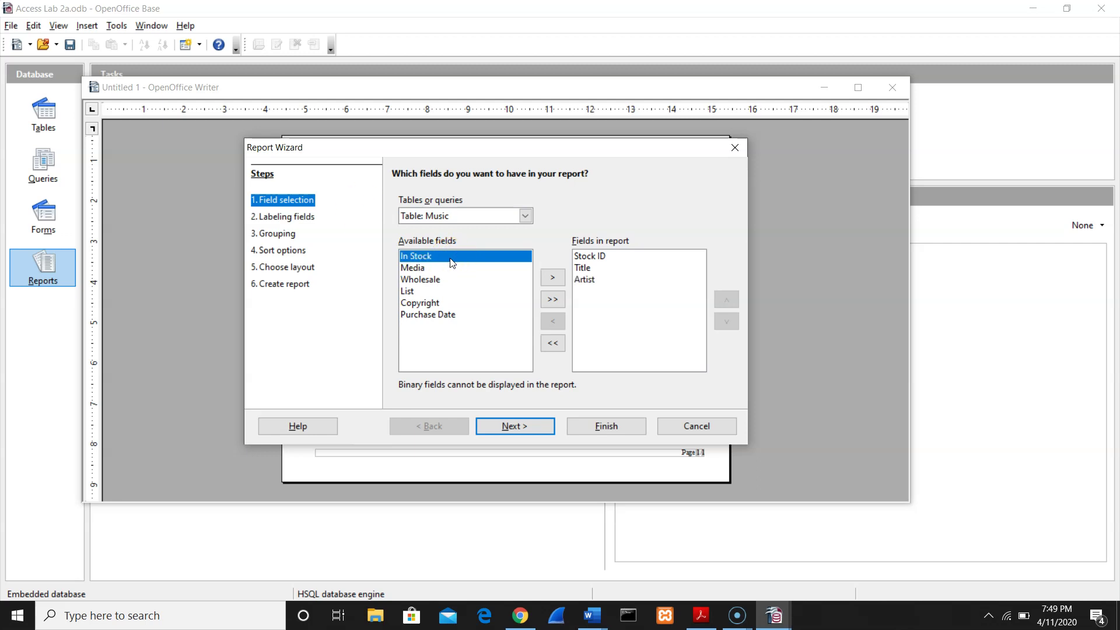
double_click(434, 281)
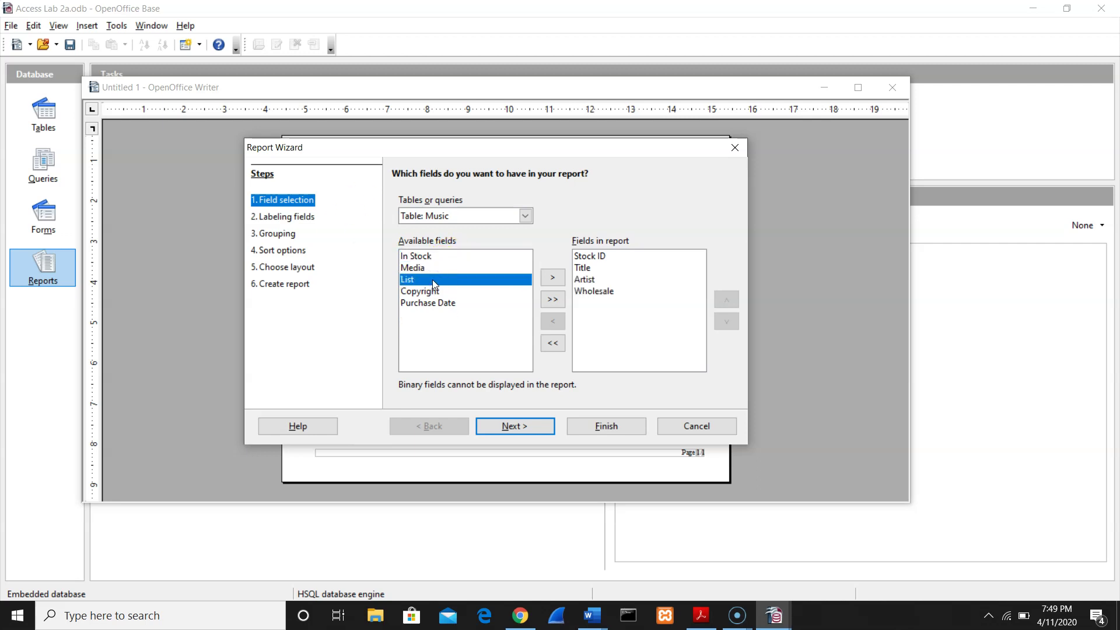
Keep the default field labels, grouping and sort options, and advance the Report Wizard to the layout choice.
left_click(529, 426)
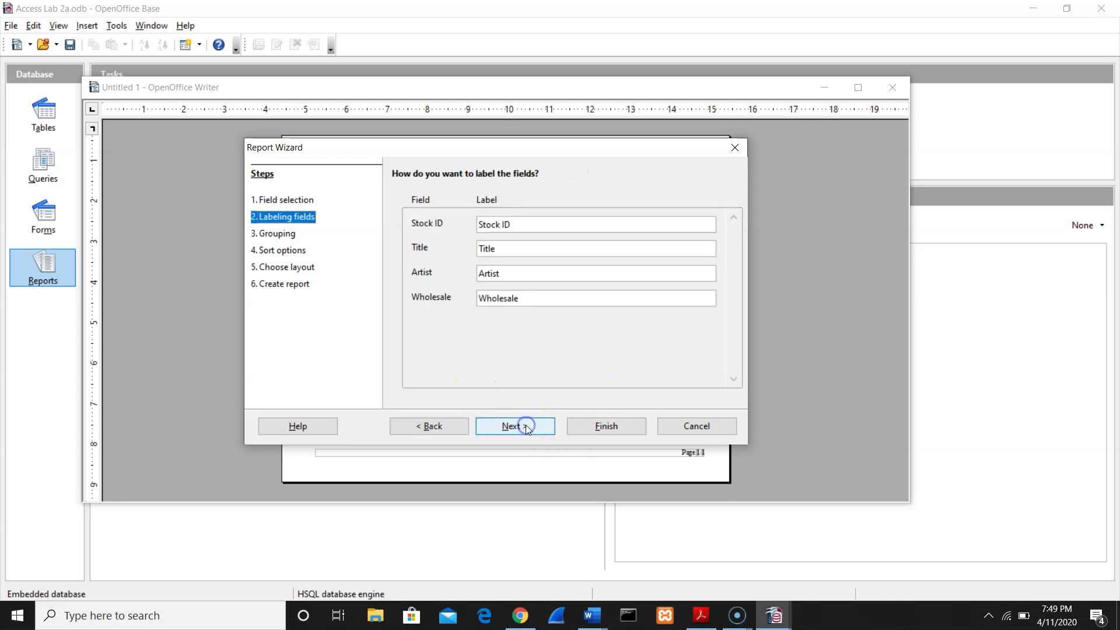
left_click(526, 427)
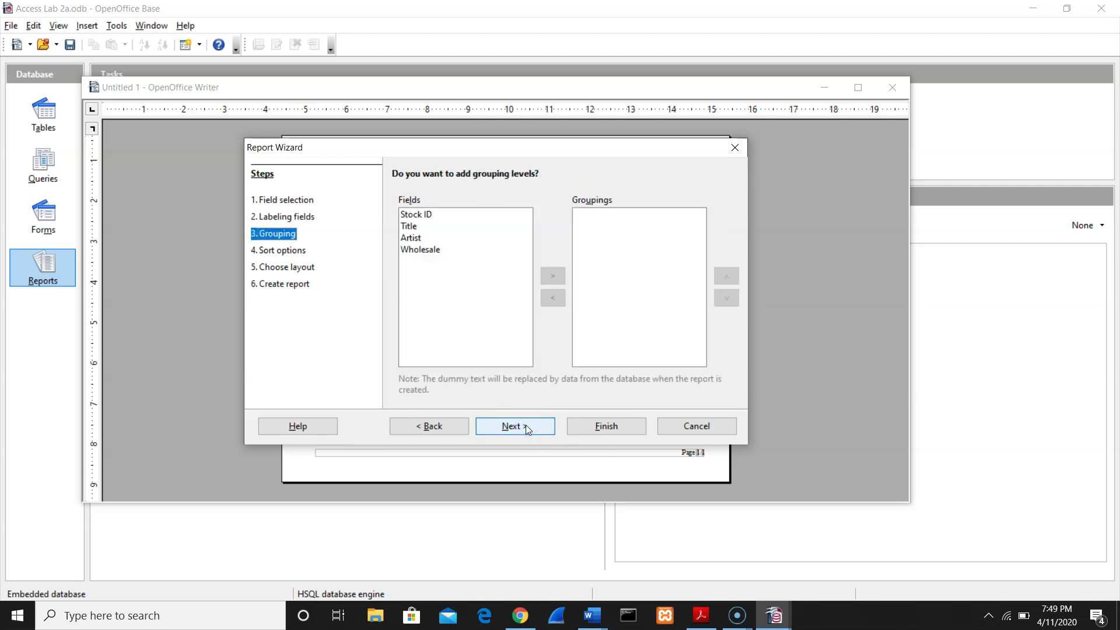
left_click(526, 426)
left_click(526, 426)
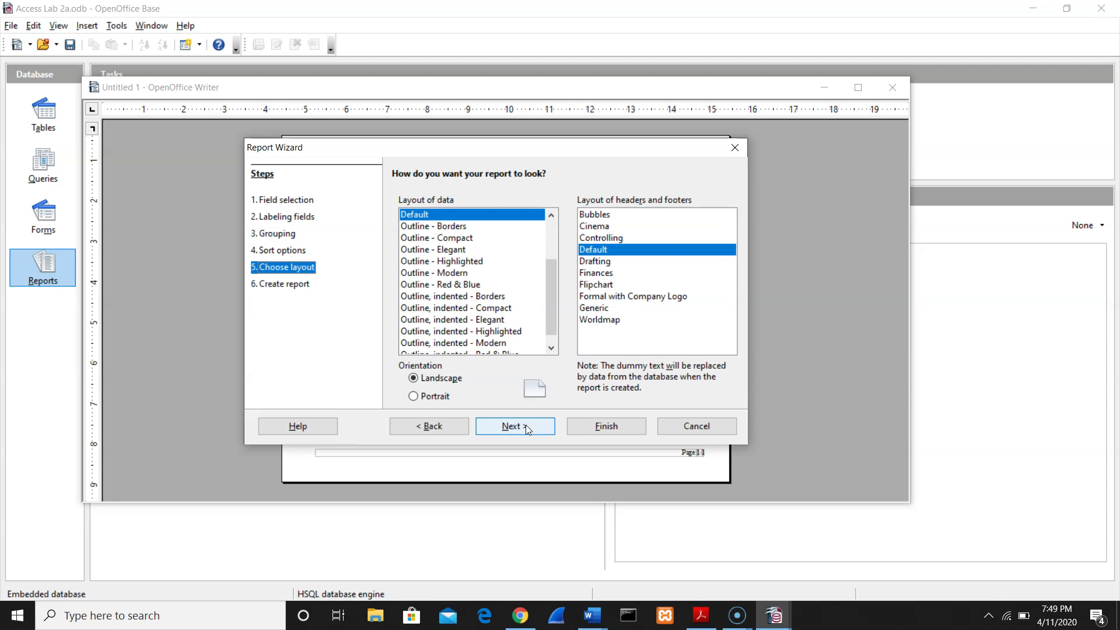
Keep the default report layout, title it "Music Inventory - Prepared by" plus the preparer's name, create the dynamic report and close it.
left_click(526, 427)
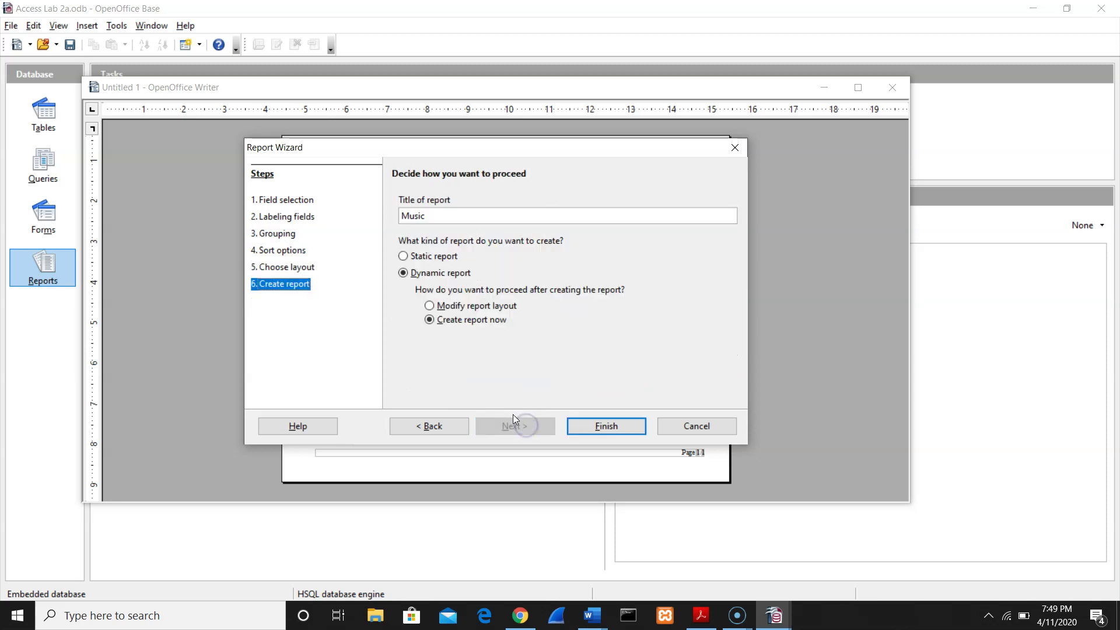
left_click(483, 216)
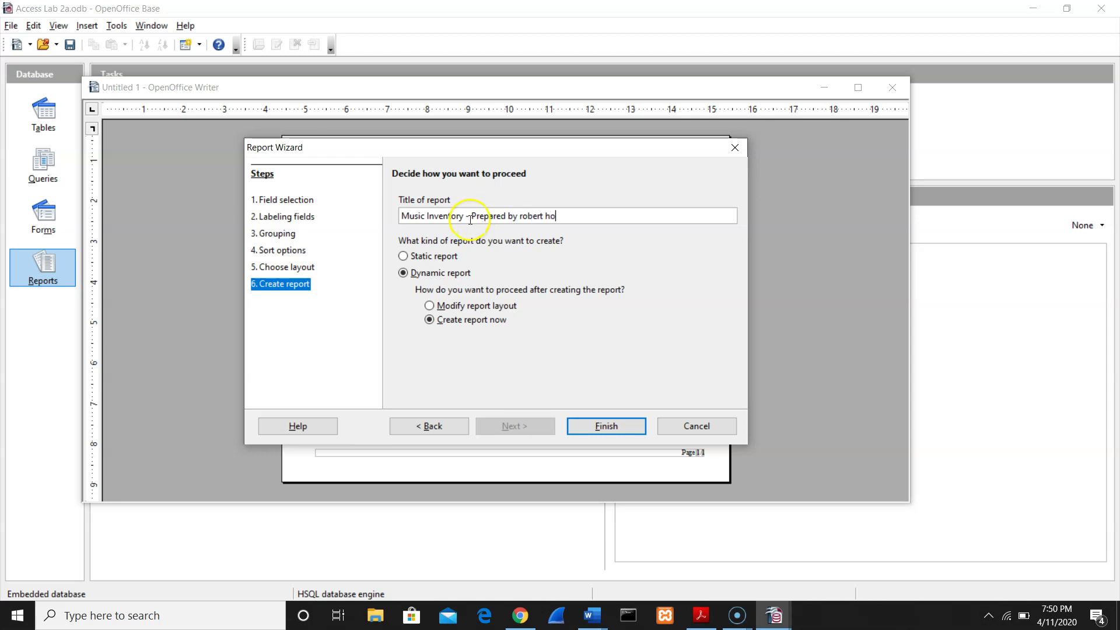
left_click(613, 425)
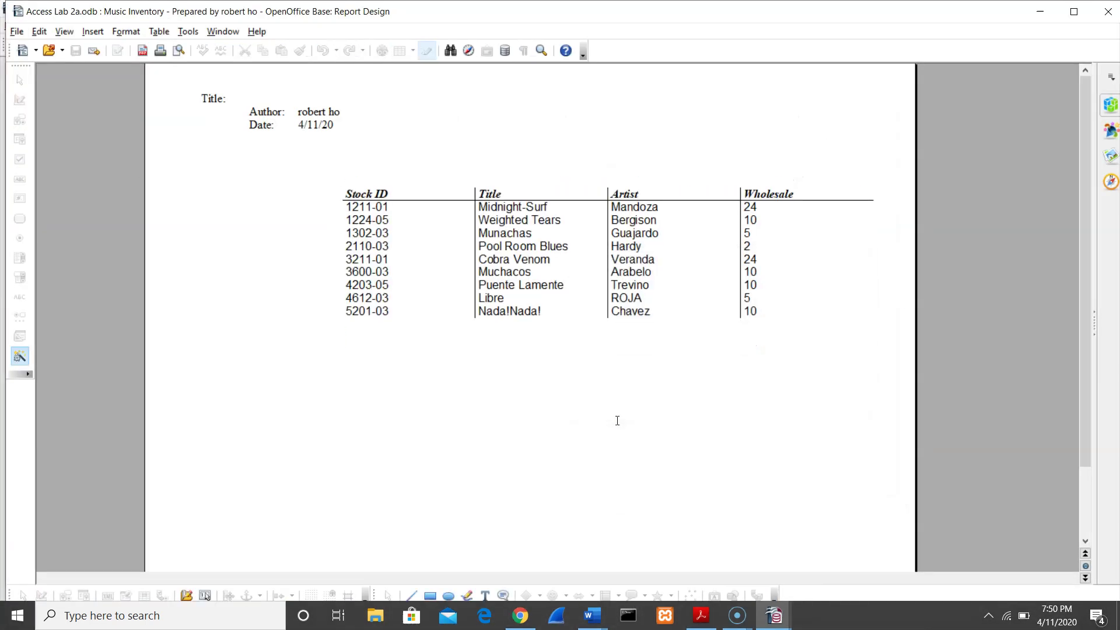
left_click(1114, 19)
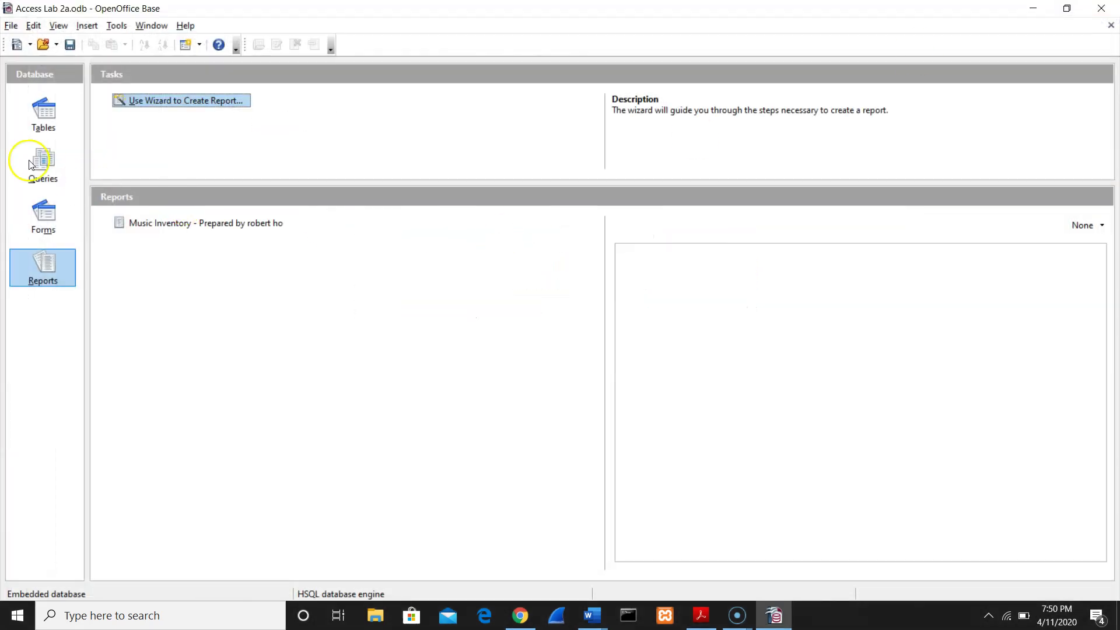
Look through the database's saved tables, queries and reports, ending at the forms section.
left_click(42, 114)
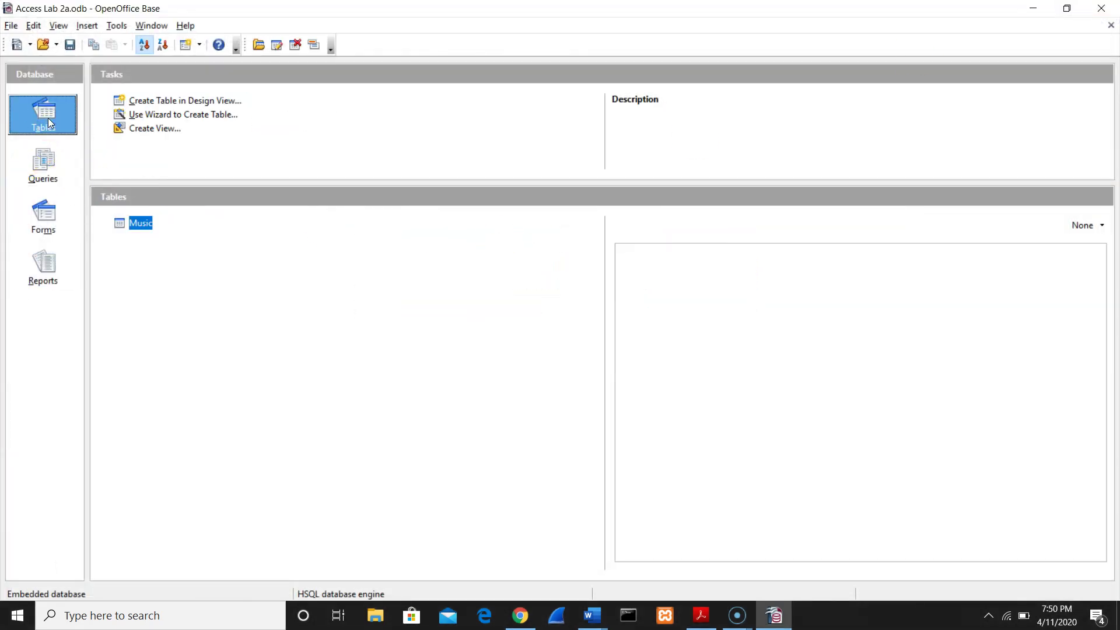
left_click(46, 163)
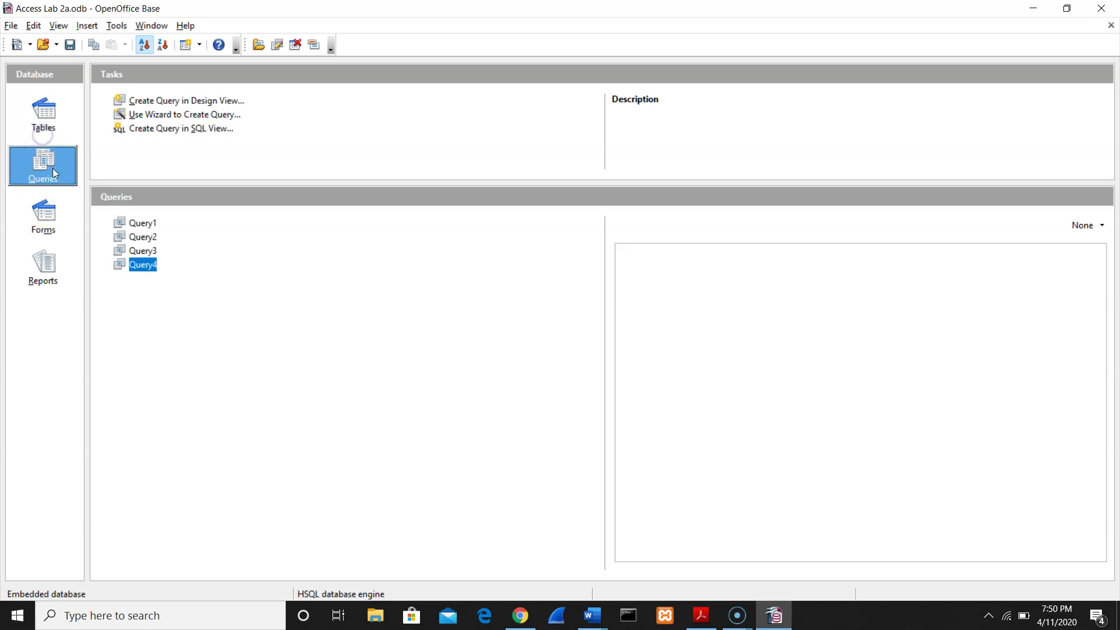
left_click(52, 274)
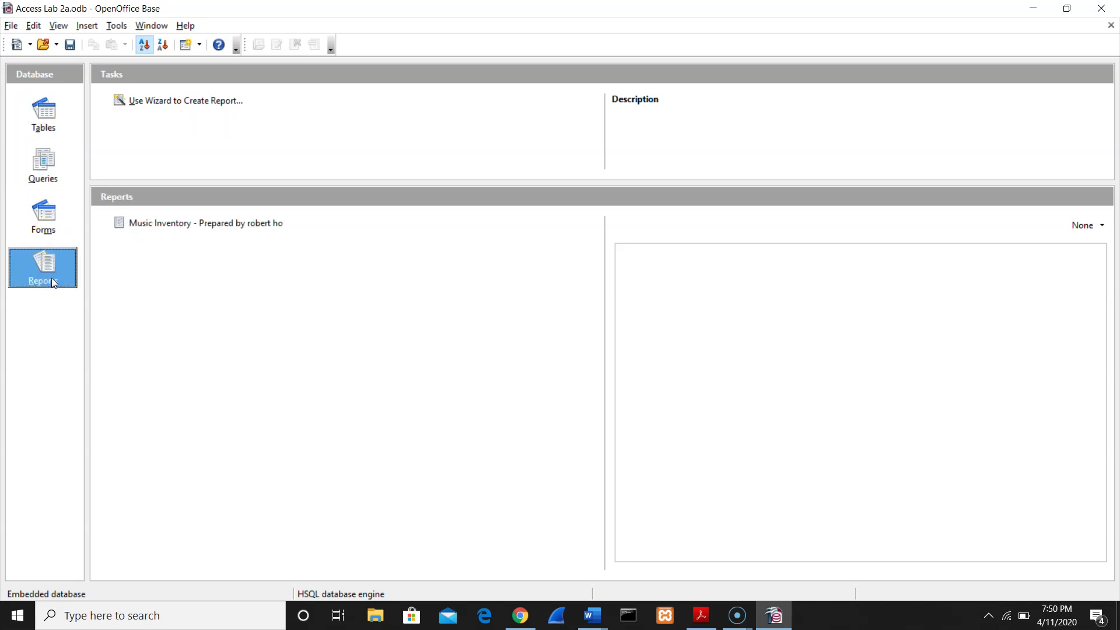
left_click(48, 225)
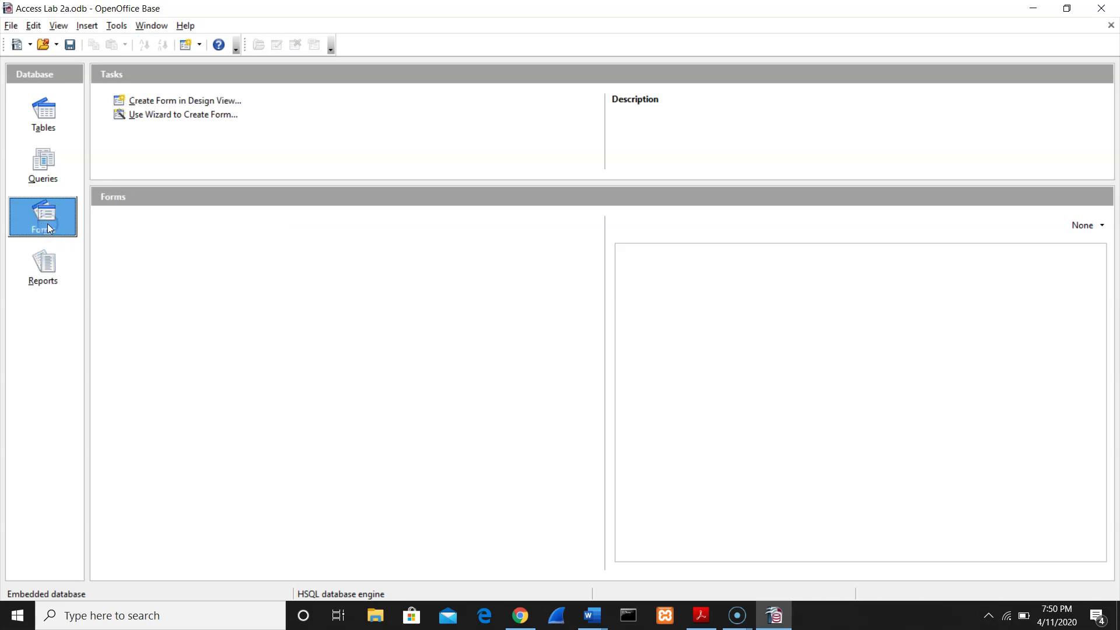
left_click(207, 109)
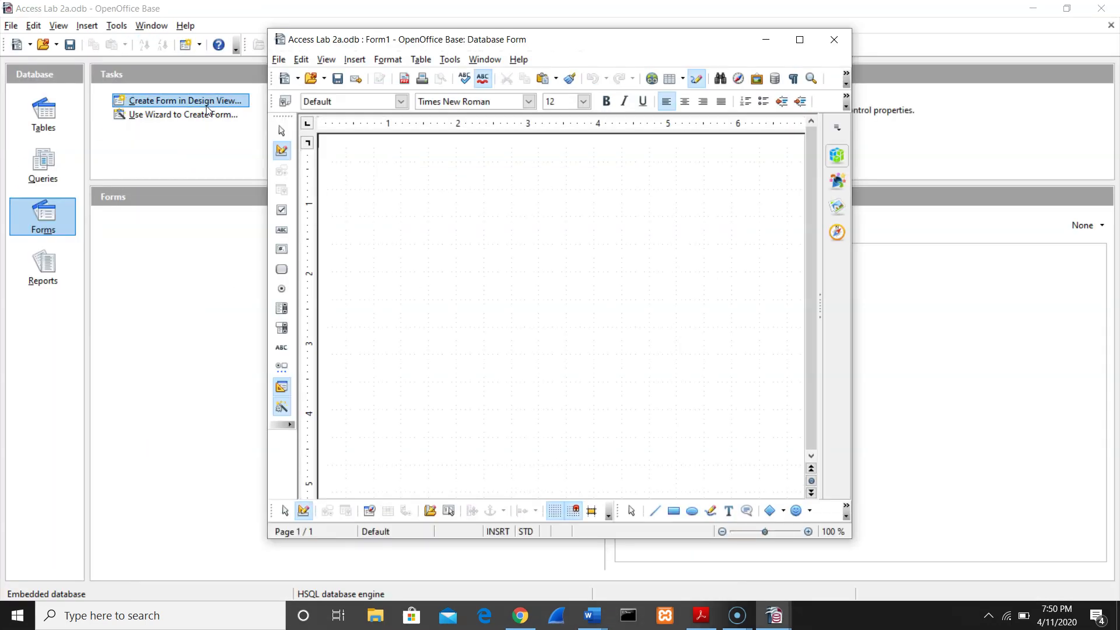
left_click(820, 38)
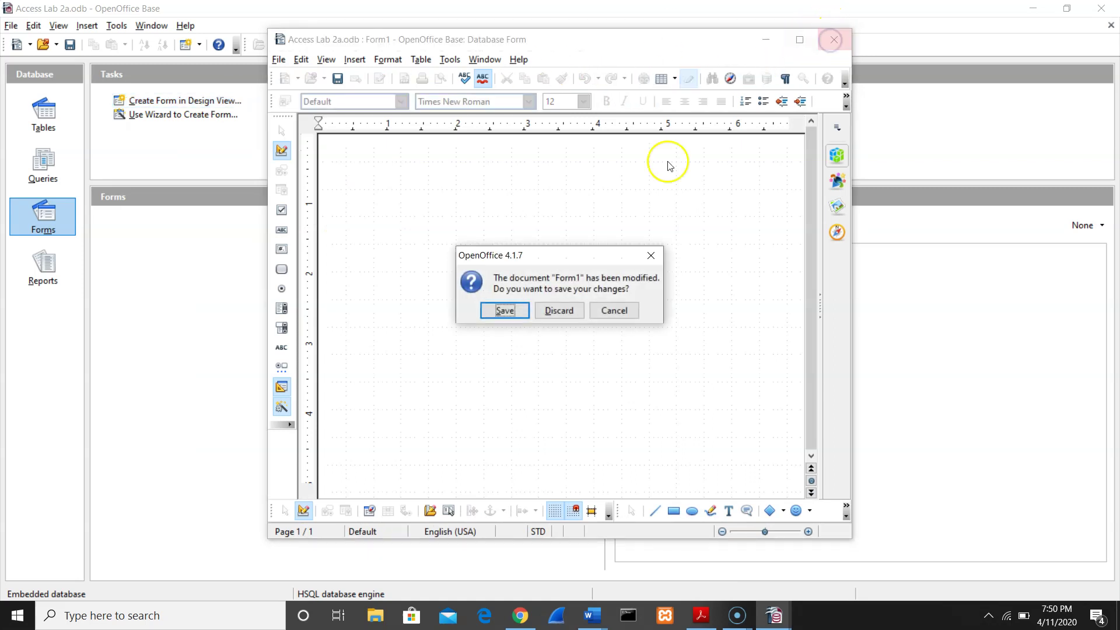
left_click(560, 309)
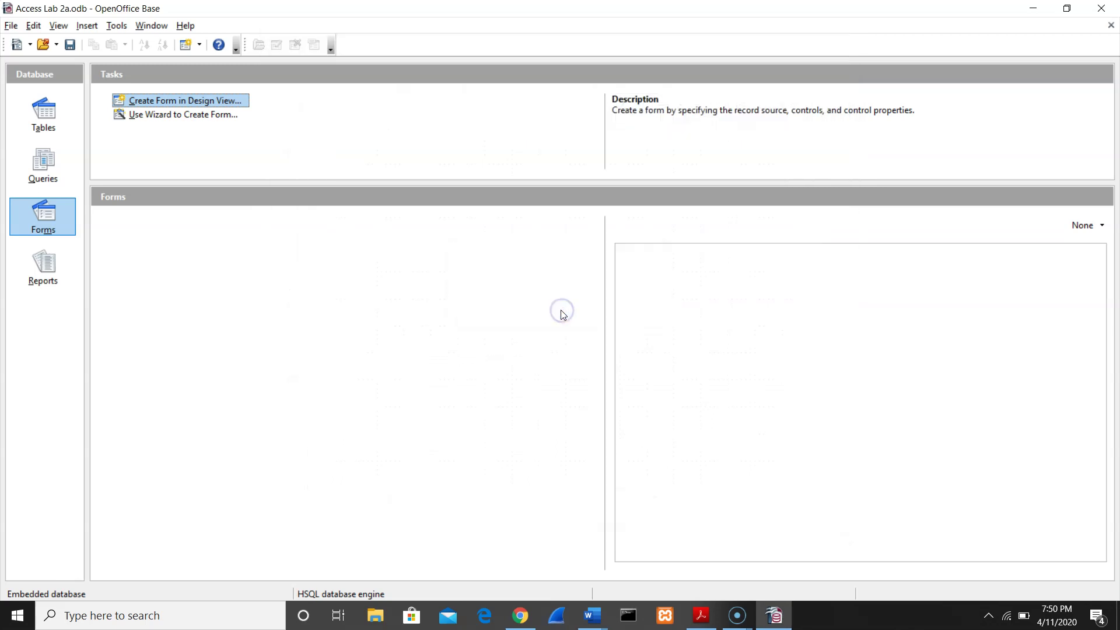
Start a new form with the Form Wizard, choose the Music table as its source and add all its fields.
left_click(201, 114)
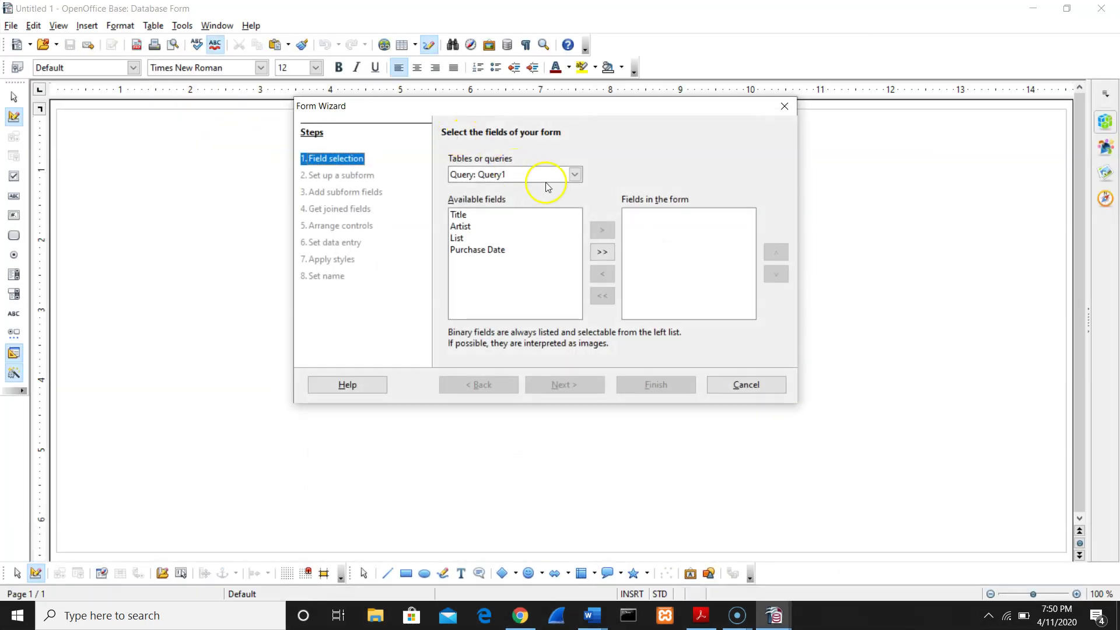
left_click(575, 174)
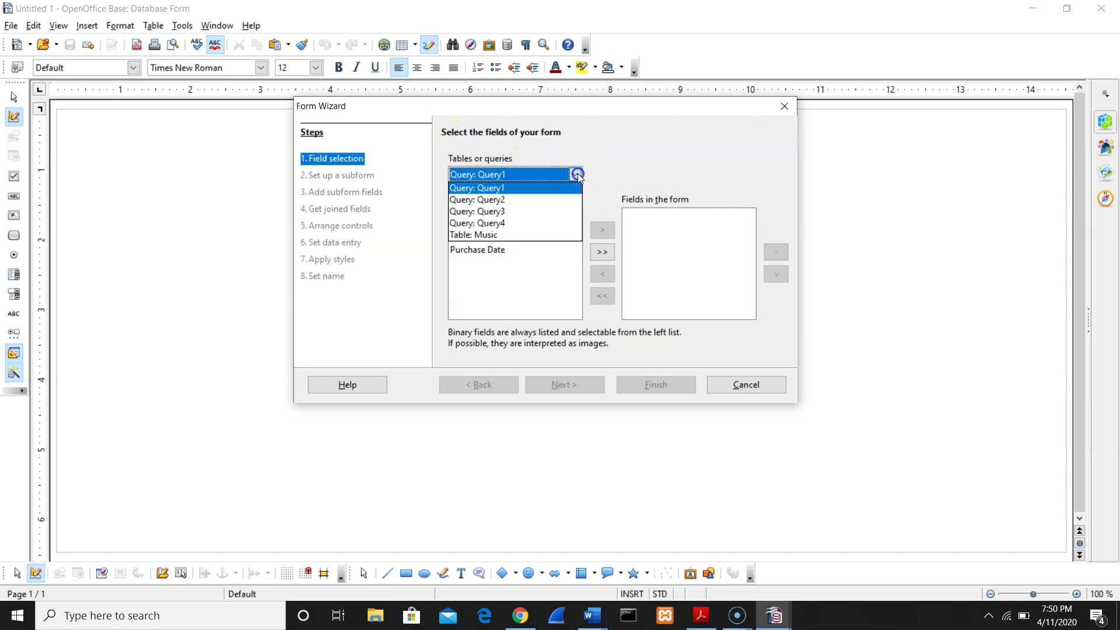
left_click(528, 236)
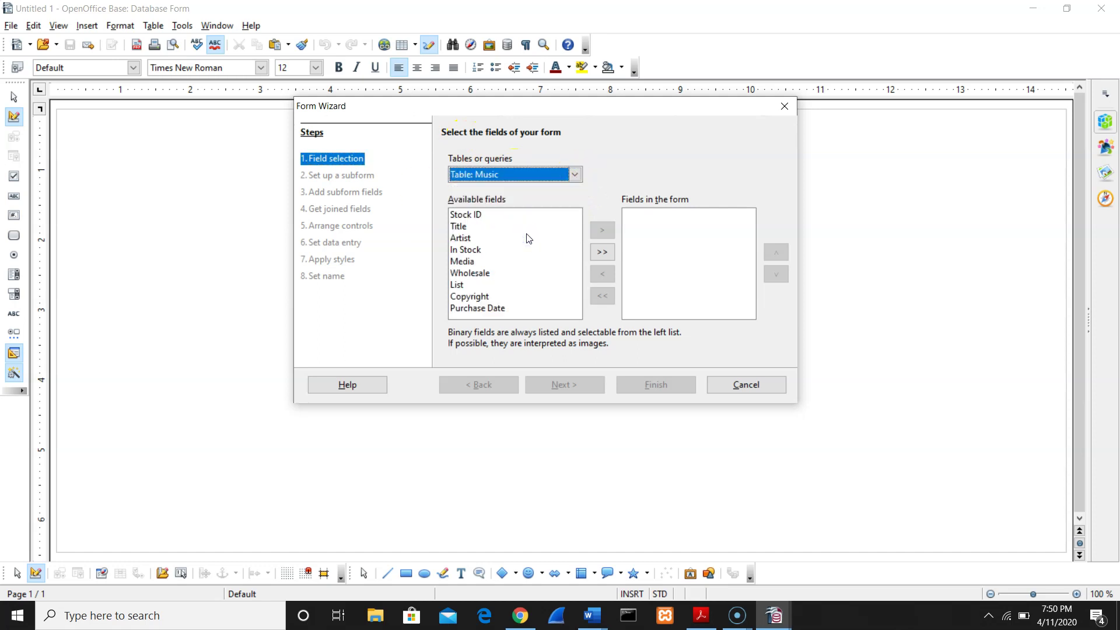
left_click(603, 252)
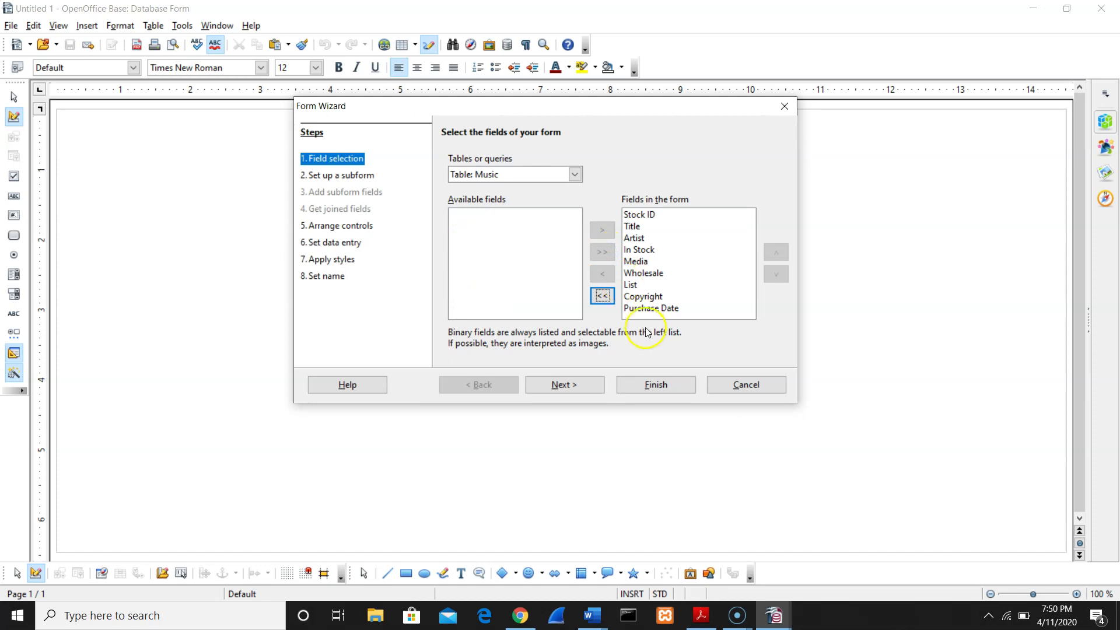
Keep the default subform, arrangement, data entry and style options, and create the form under the name Music Inventory Form.
left_click(578, 384)
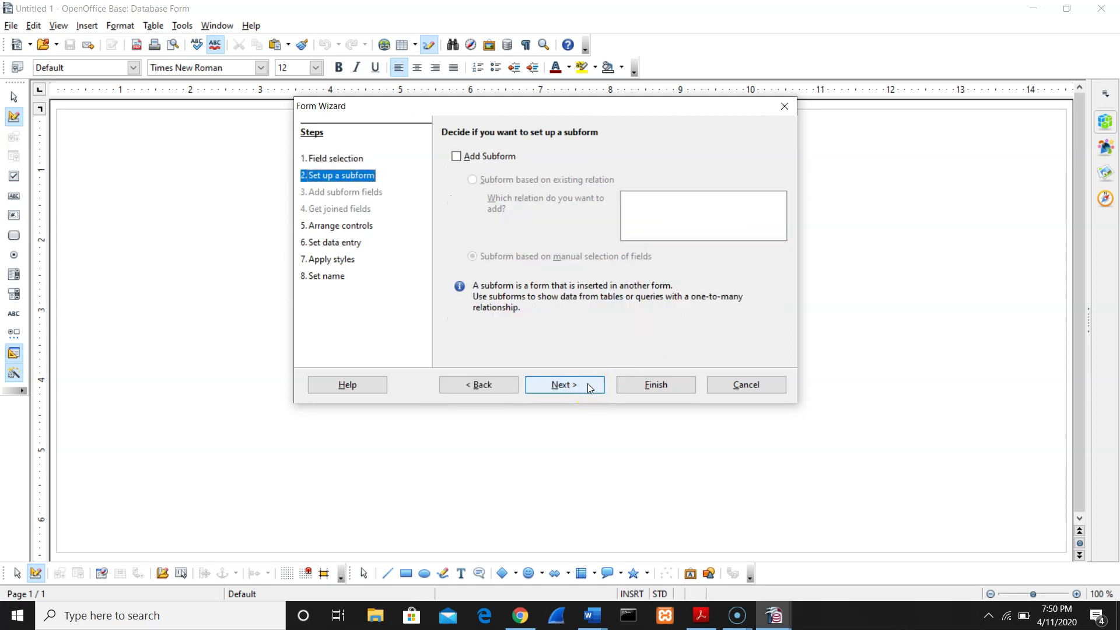
left_click(586, 384)
left_click(588, 385)
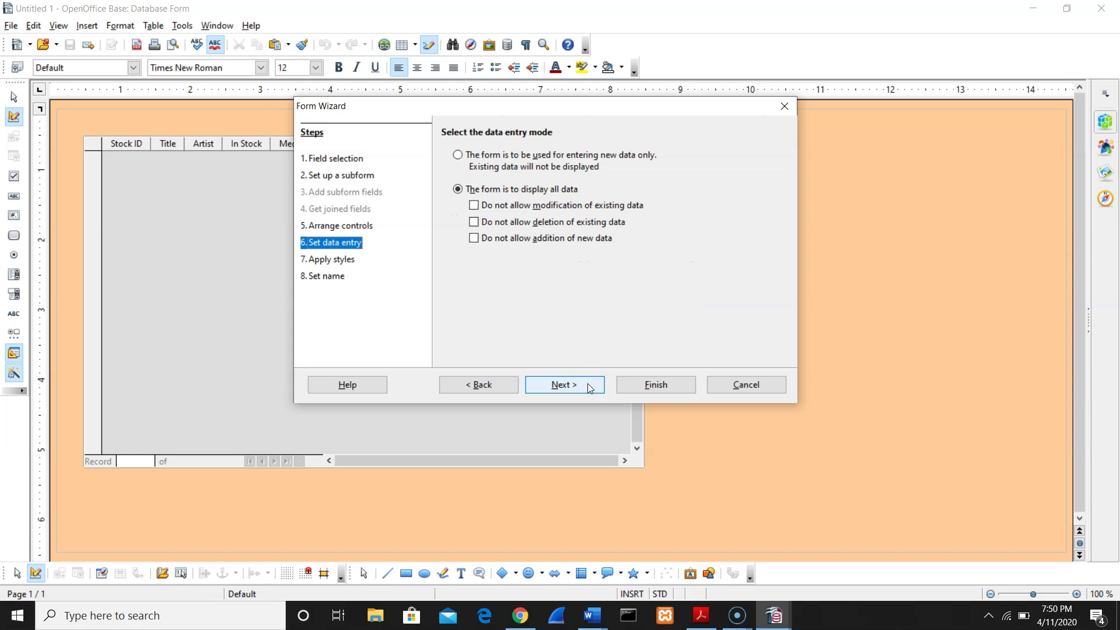
left_click(589, 386)
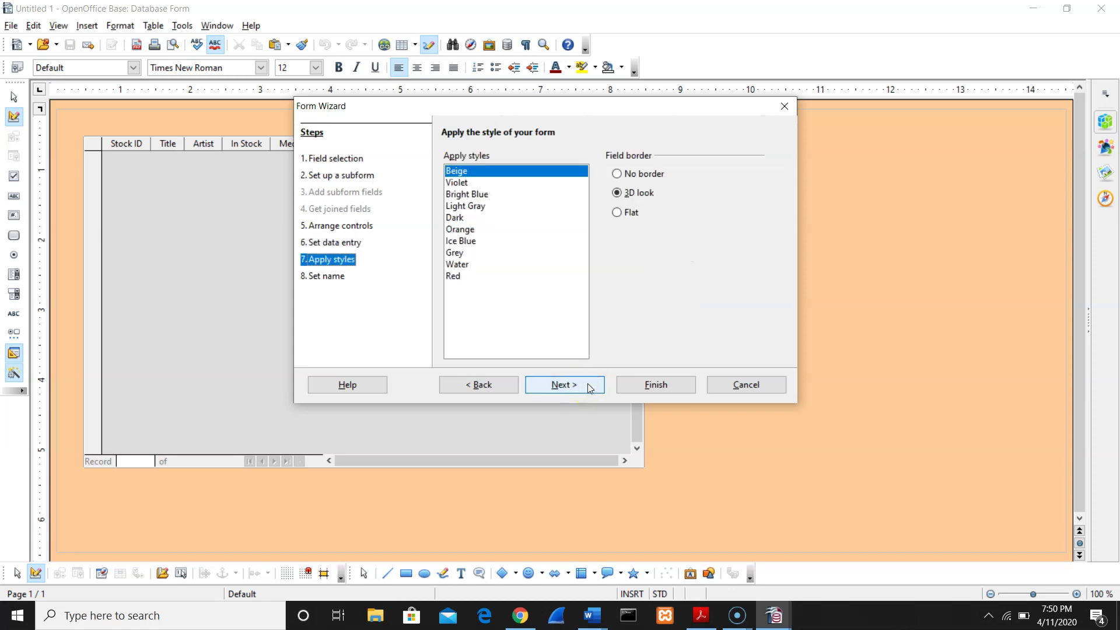
left_click(589, 386)
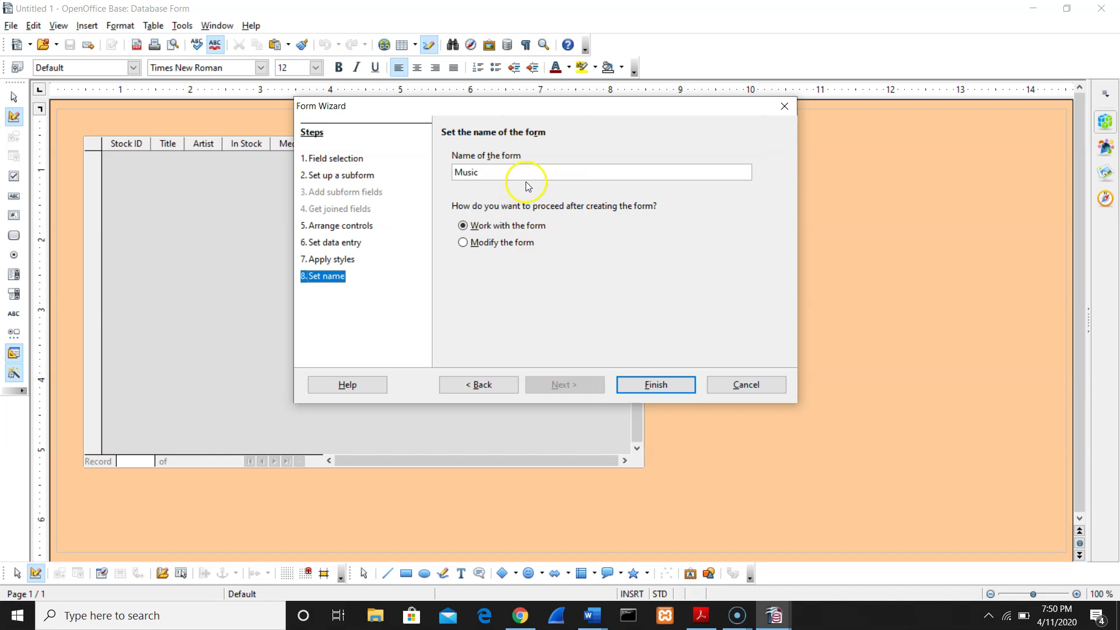
left_click(545, 177)
left_click(647, 385)
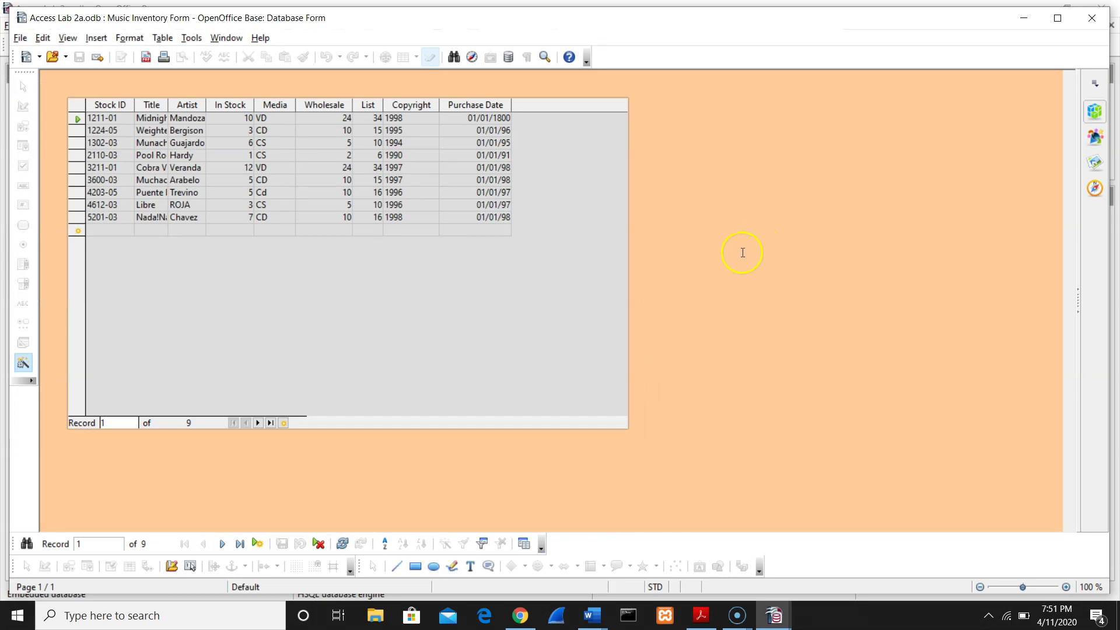
Advance through the records in Music Inventory Form to the blank new record, and close the form.
left_click(256, 425)
left_click(257, 423)
left_click(257, 423)
left_click(257, 422)
left_click(258, 423)
left_click(257, 423)
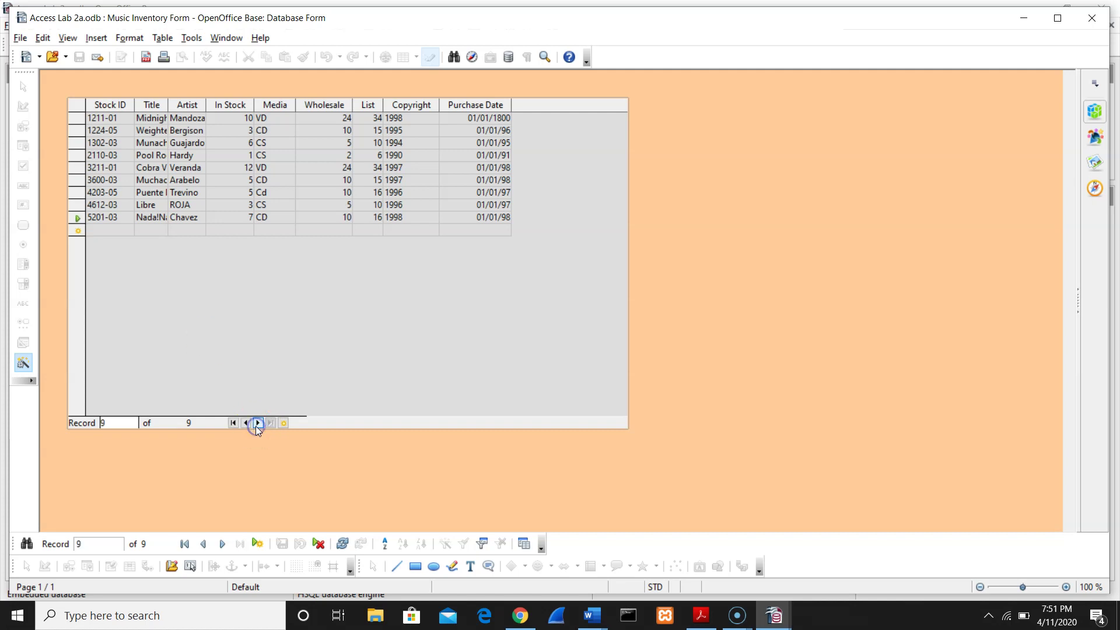
left_click(256, 424)
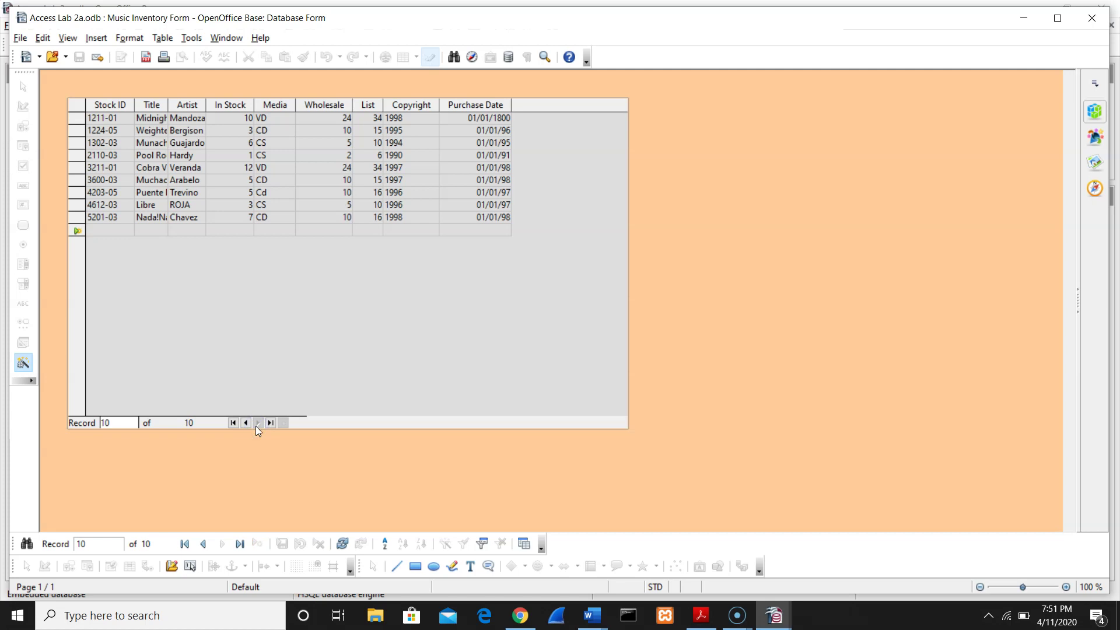
left_click(1088, 21)
left_click(575, 168)
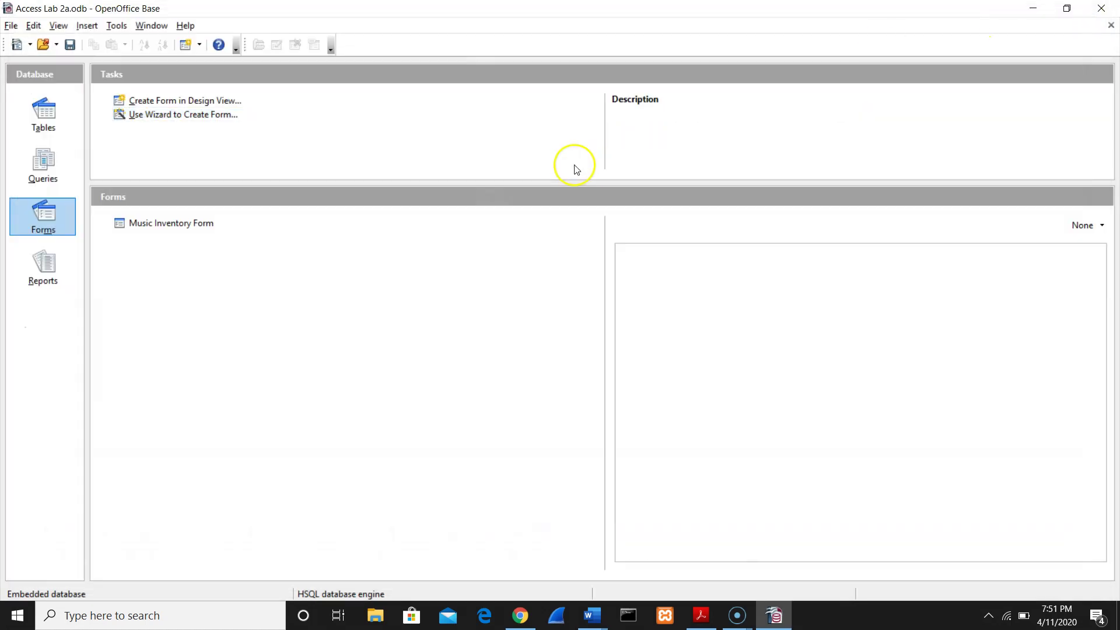
Review the finished tables, queries, forms and reports in the database.
left_click(51, 121)
left_click(45, 175)
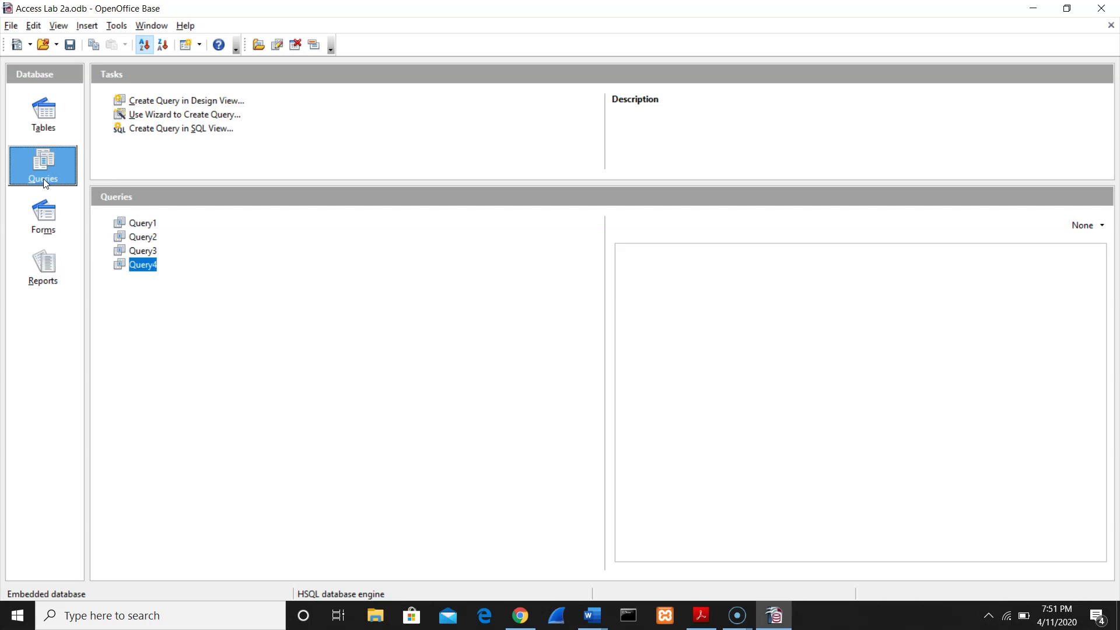
left_click(46, 215)
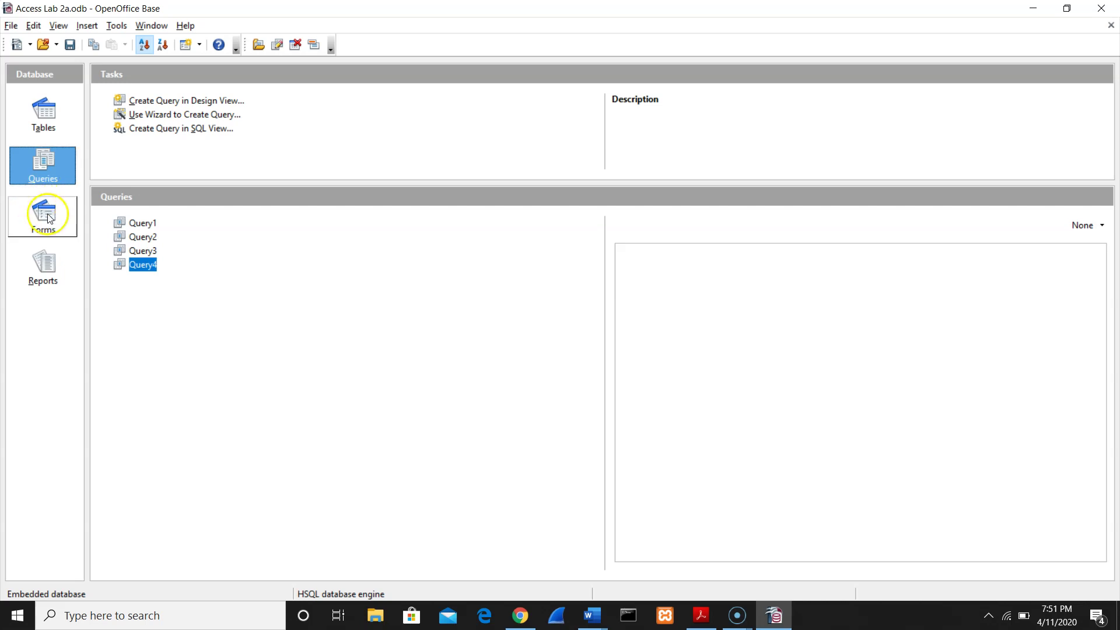
left_click(43, 267)
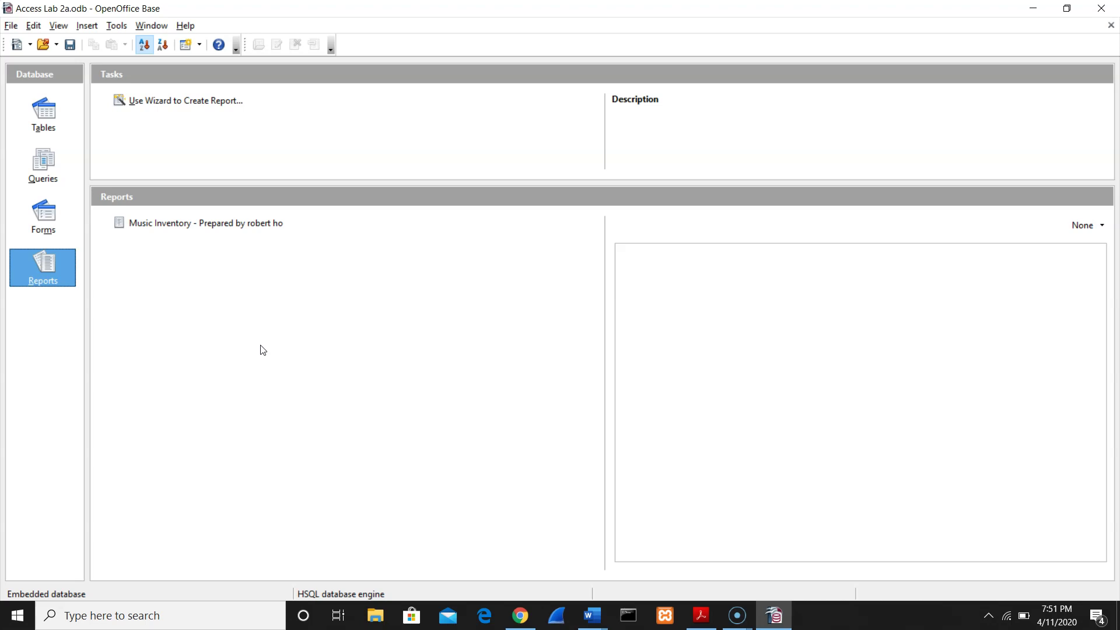
Save the database to the Desktop as Access Lab 2a in ODF Database format, replacing the existing file, and close it.
left_click(9, 27)
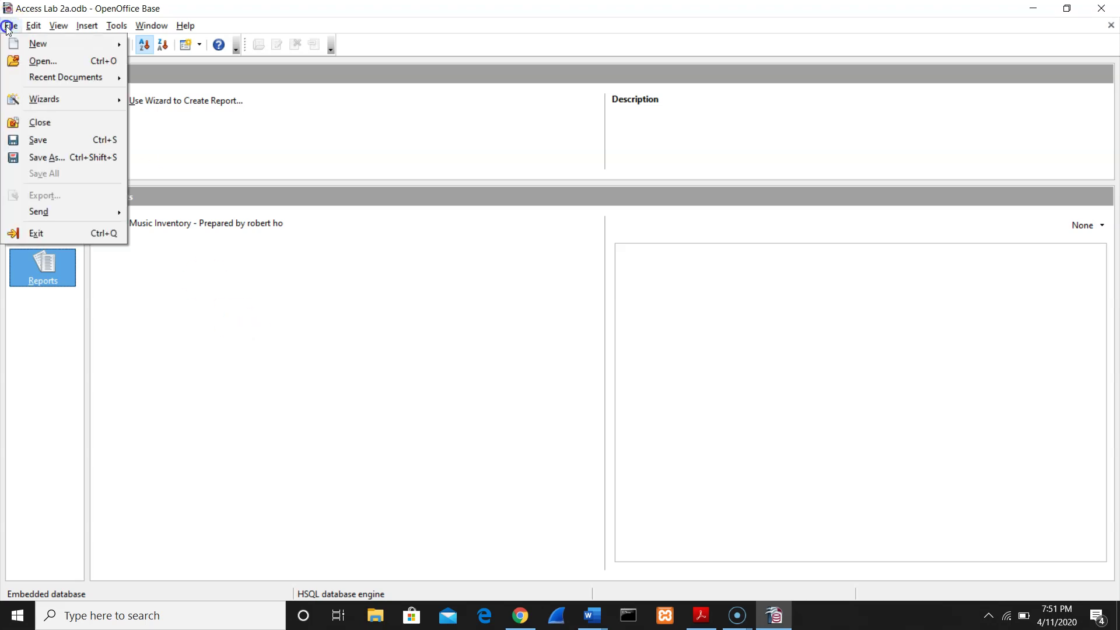
left_click(40, 157)
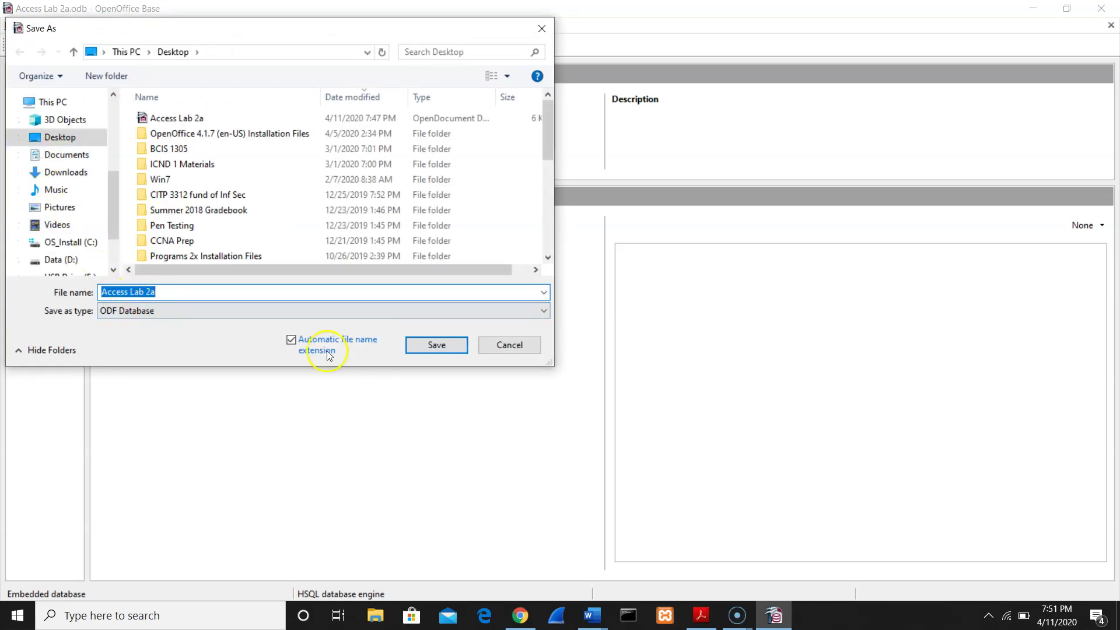
left_click(425, 344)
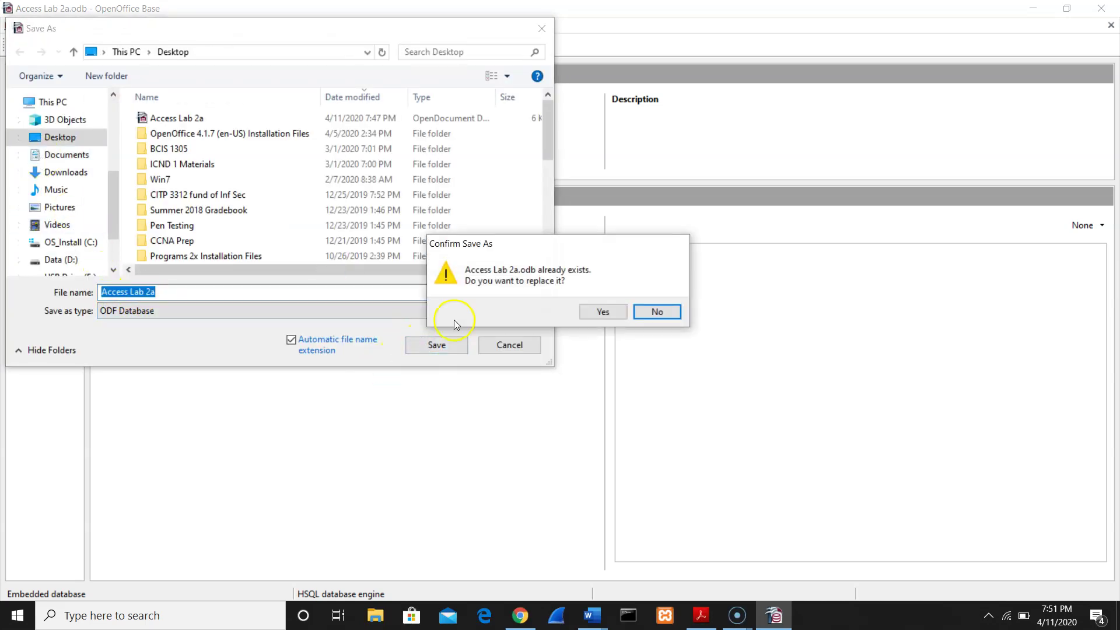
left_click(603, 312)
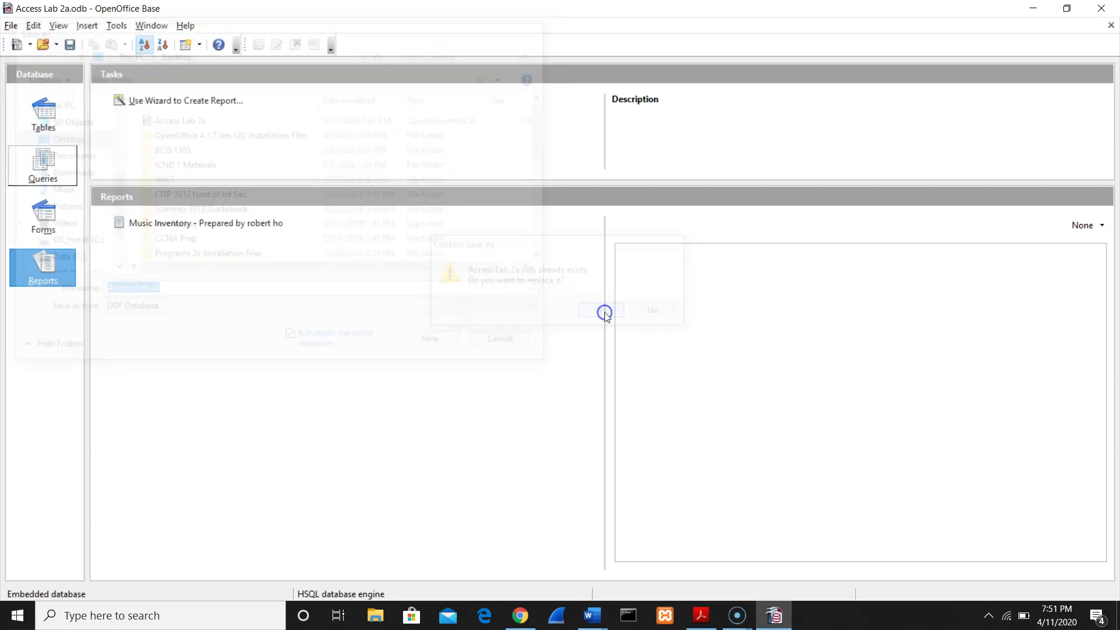
left_click(1106, 13)
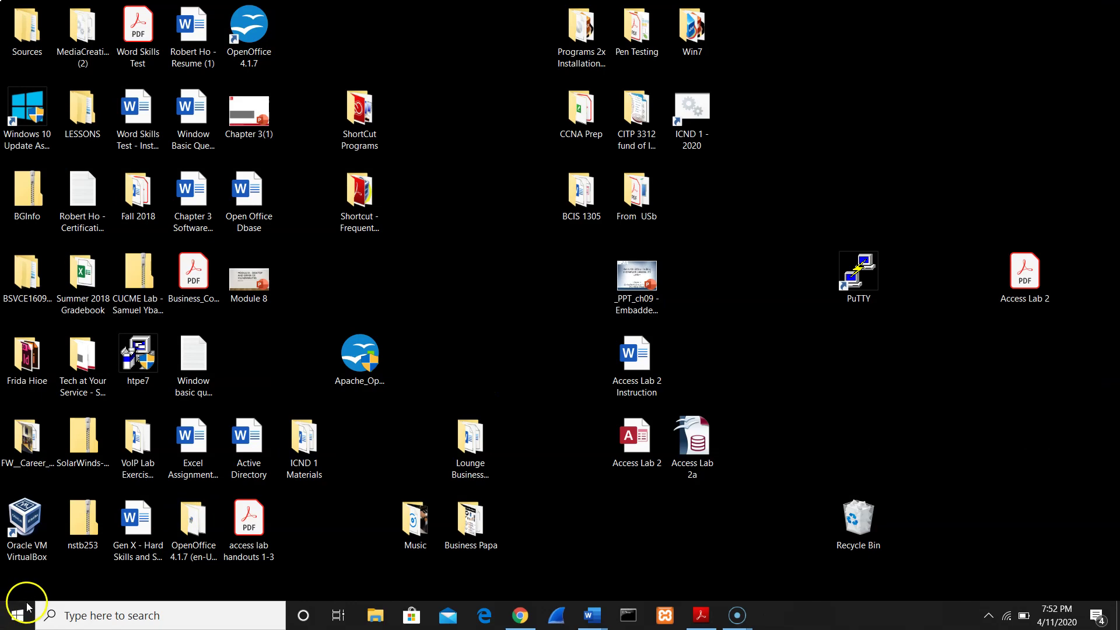